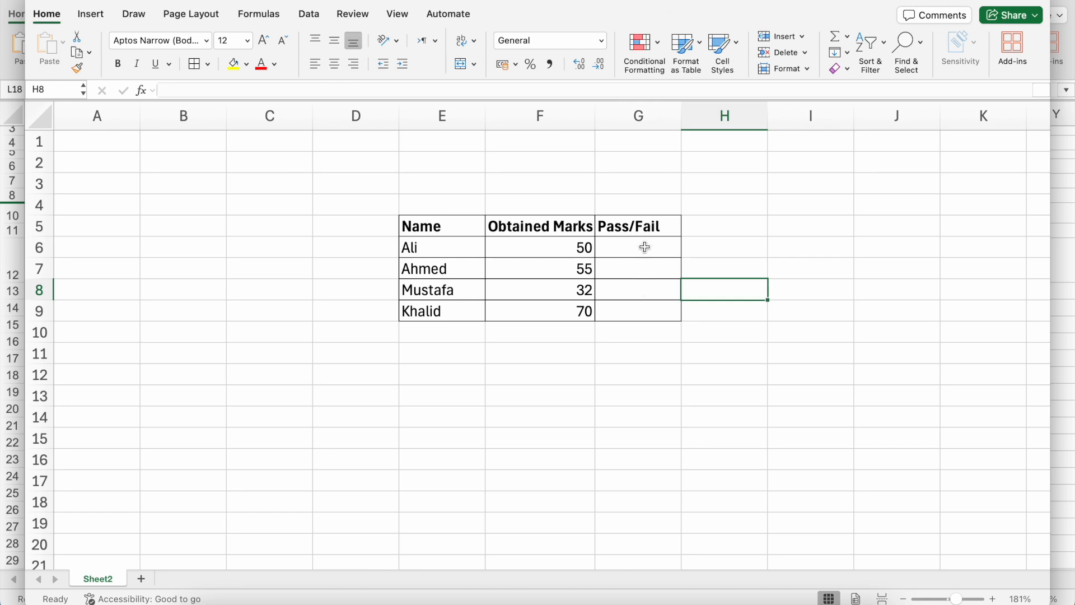
Enter the formula =IF(F6<50,"Fail","Pass") in cell G6 to grade the first student
click(644, 246)
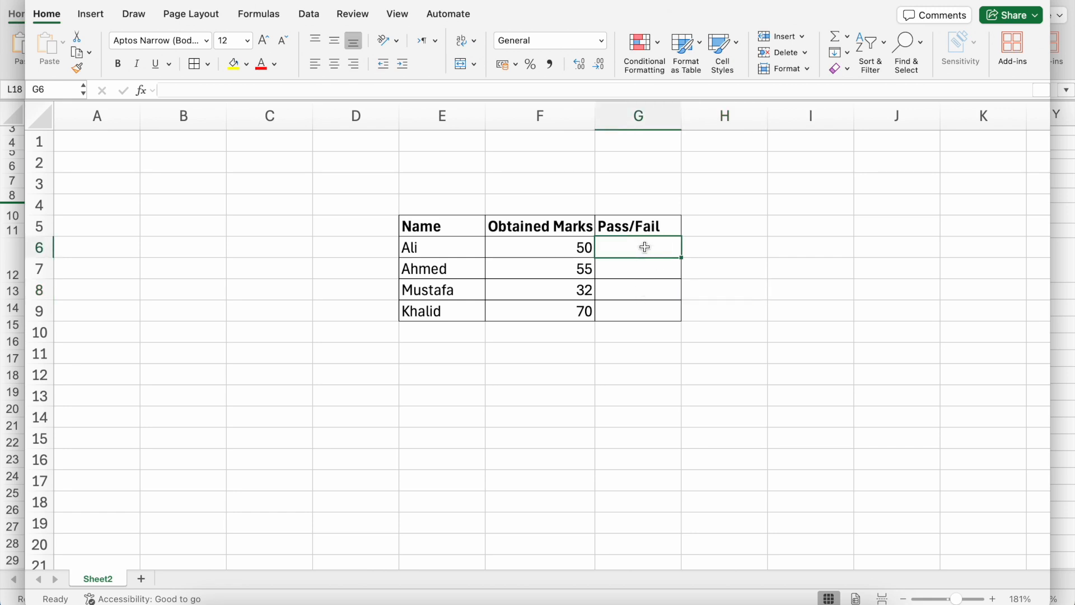
text(=if)
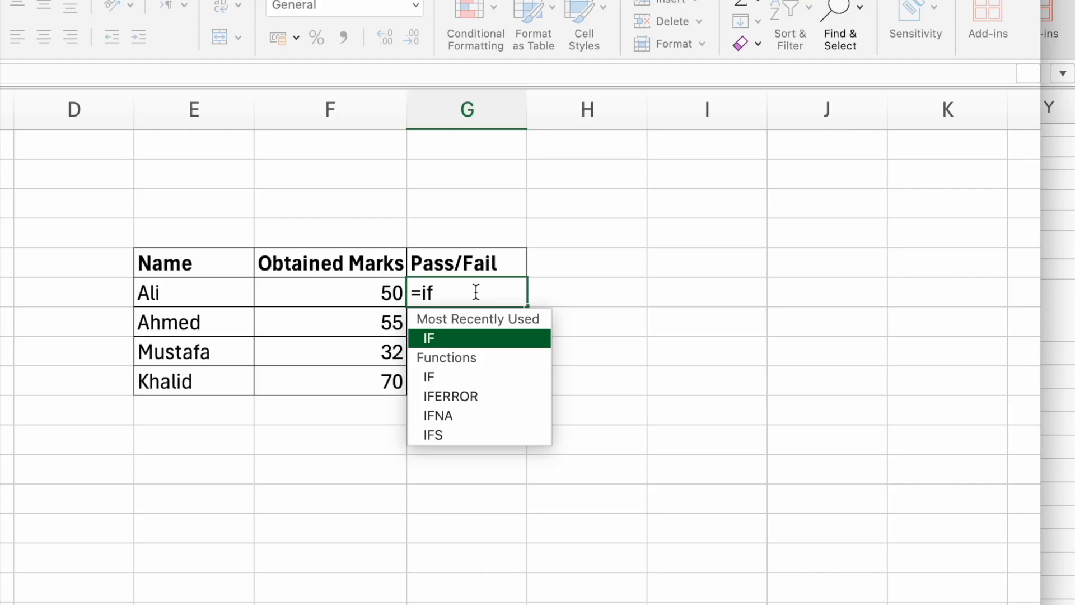
text(()
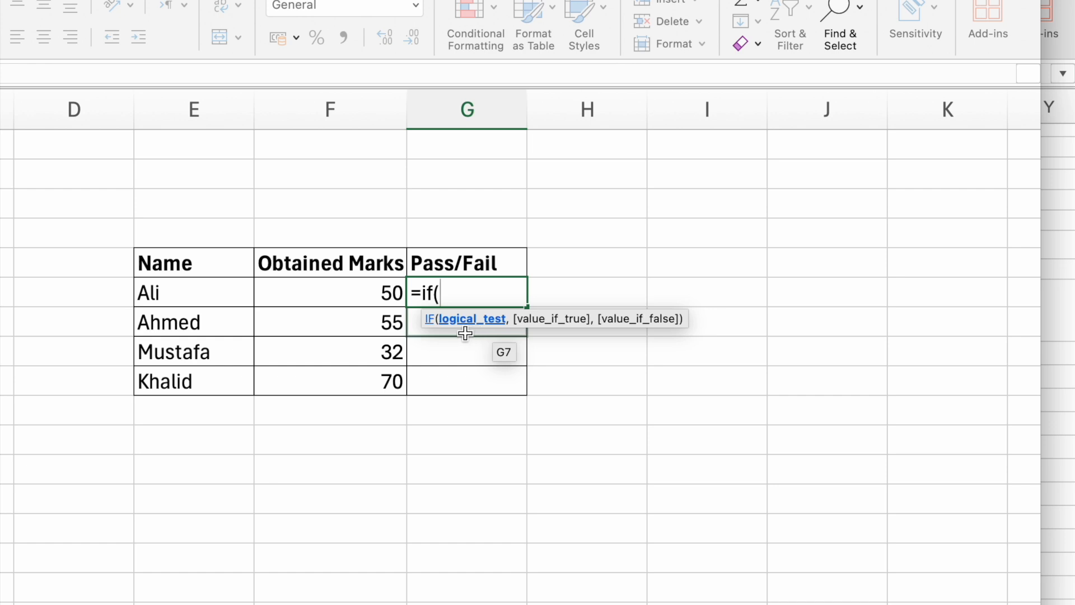
click(381, 298)
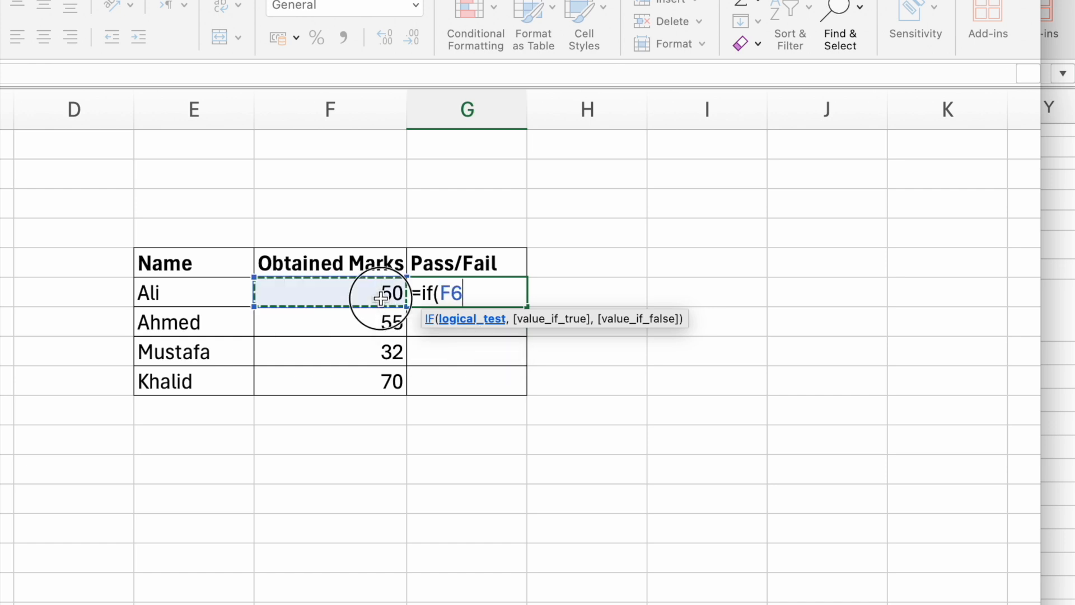
text(<50)
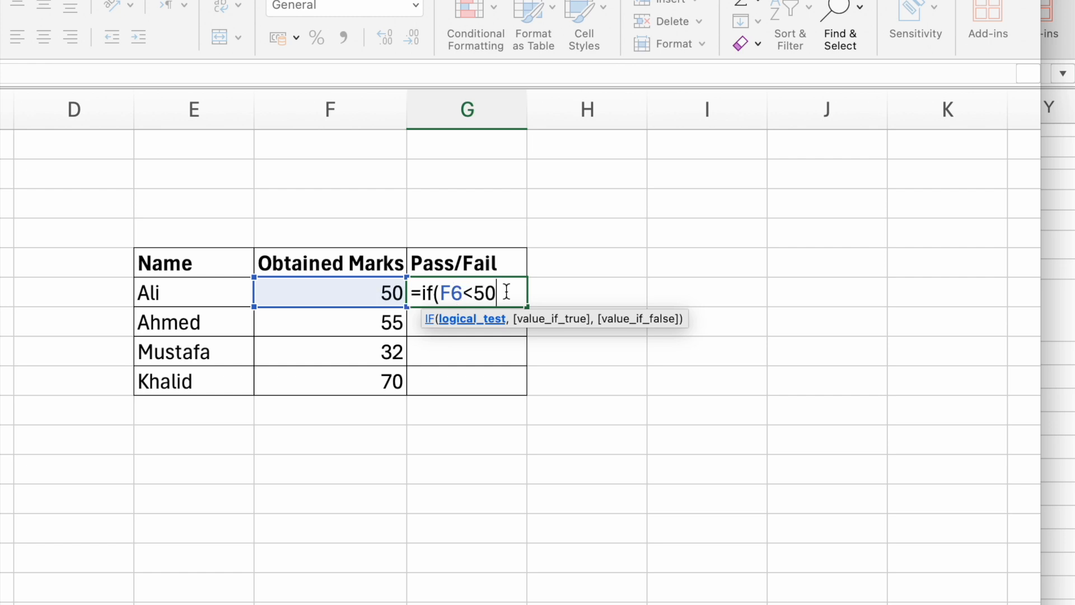
text(,)
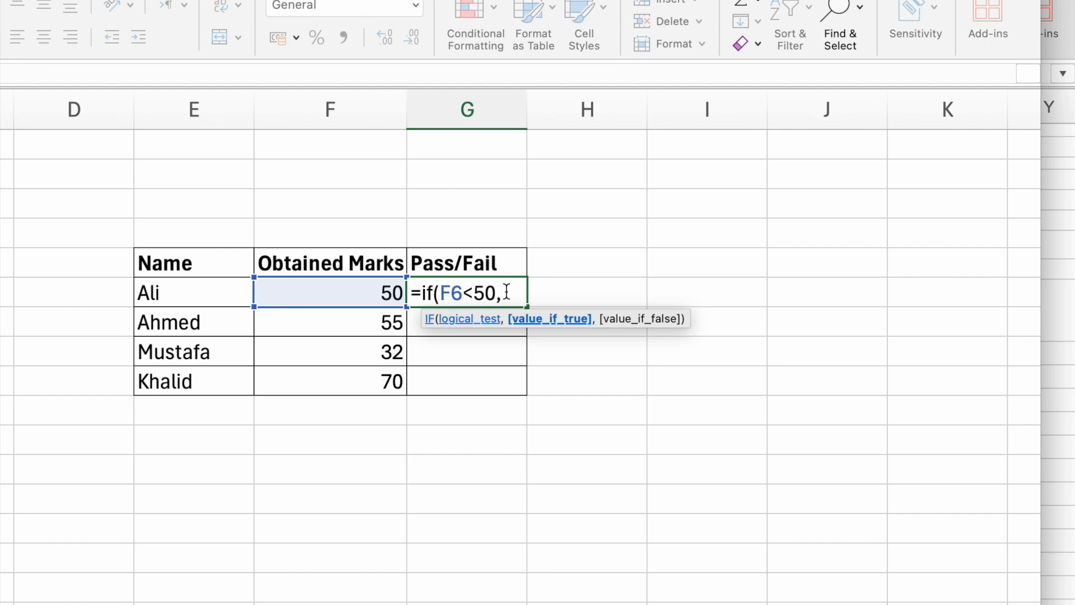
text("Fail",)
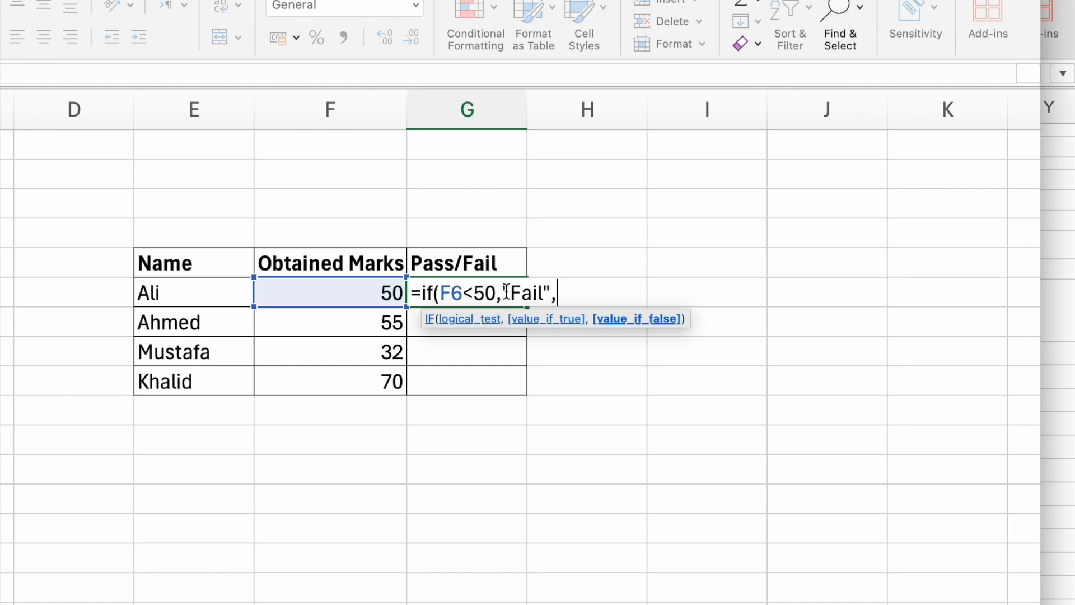
text("Pass"))
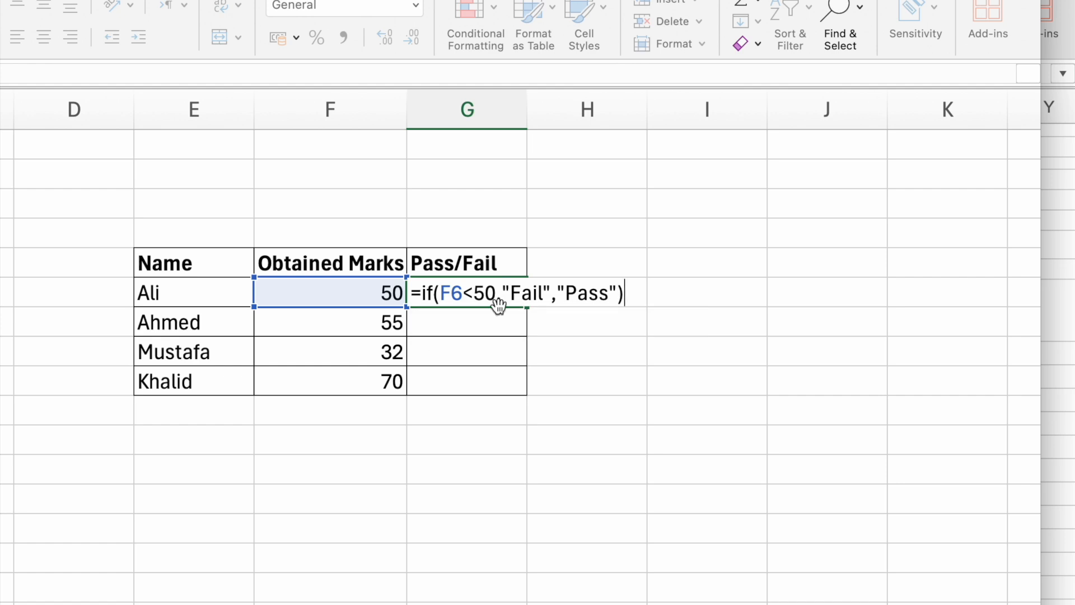
key(Return)
Fill the Pass/Fail formula from G6 down through G9 for the remaining students
click(486, 294)
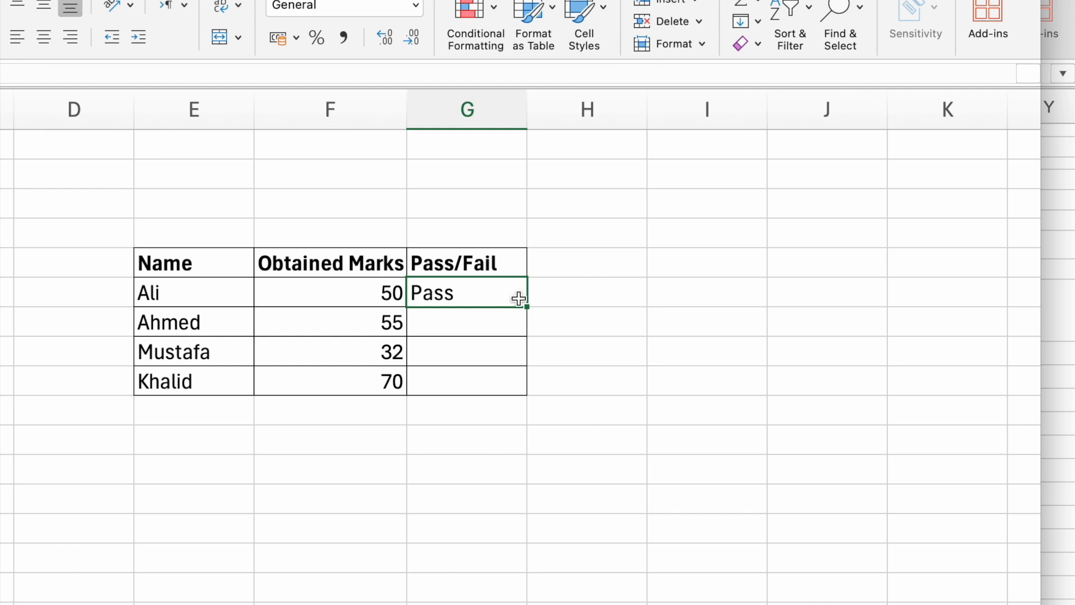
drag(529, 306, 526, 392)
click(485, 350)
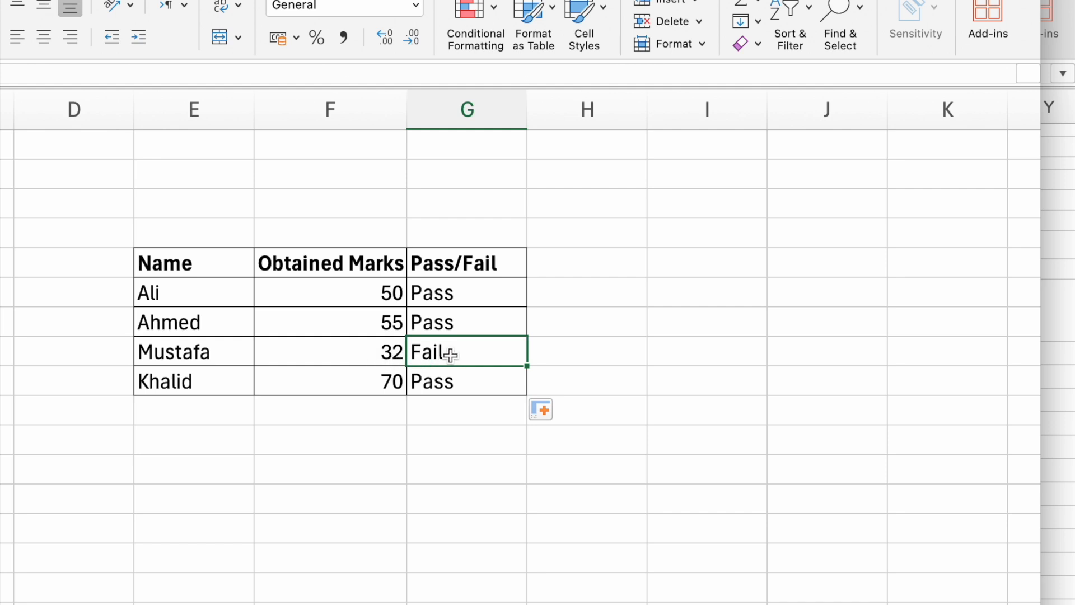
Change the obtained marks in cell F8 to 56 to test the Pass/Fail formula
click(379, 353)
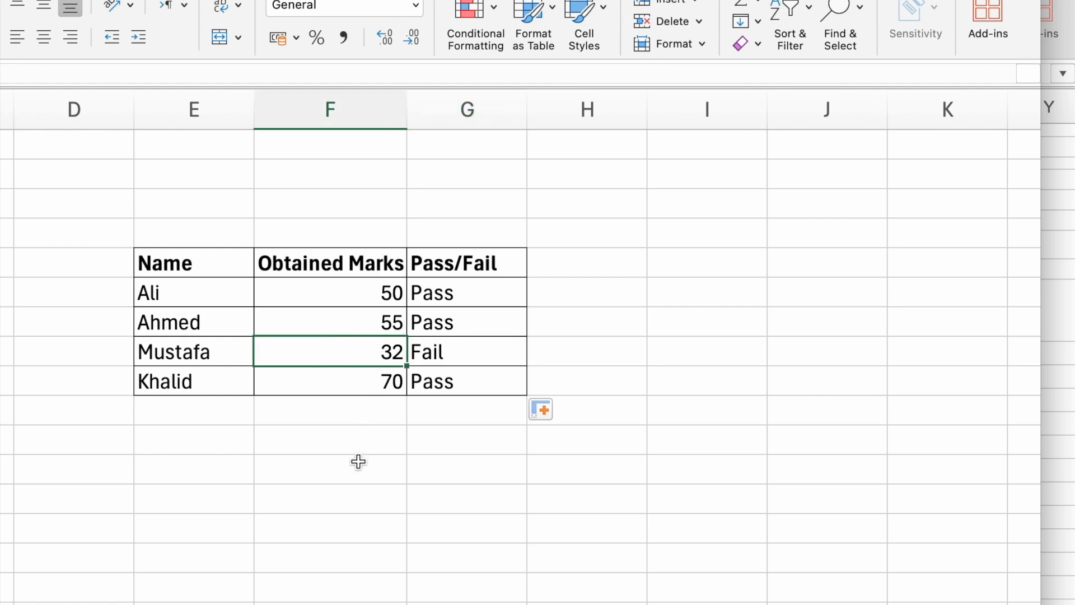
text(56)
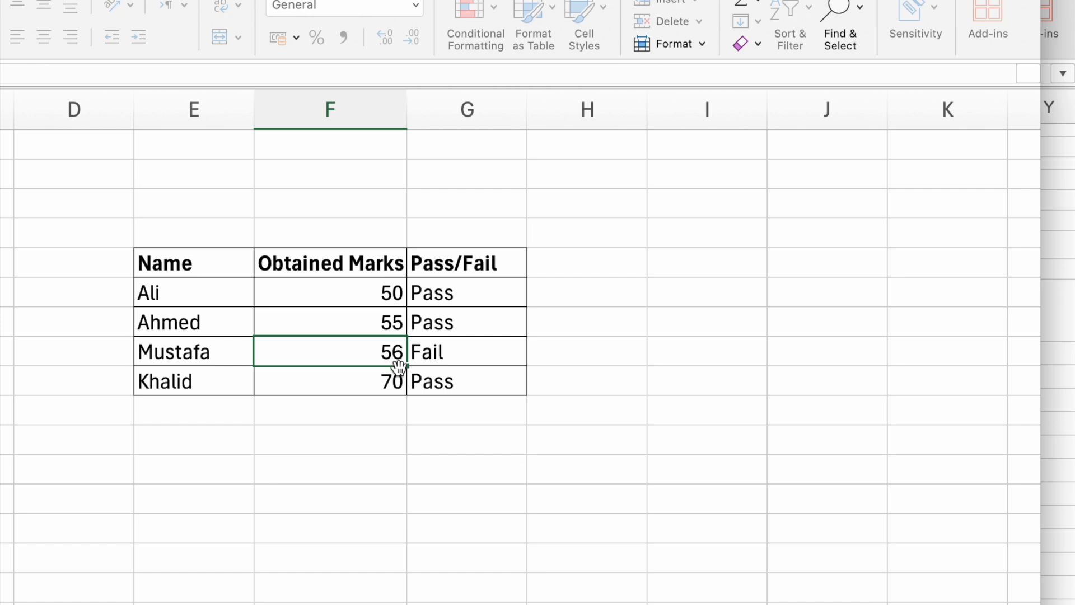
click(453, 379)
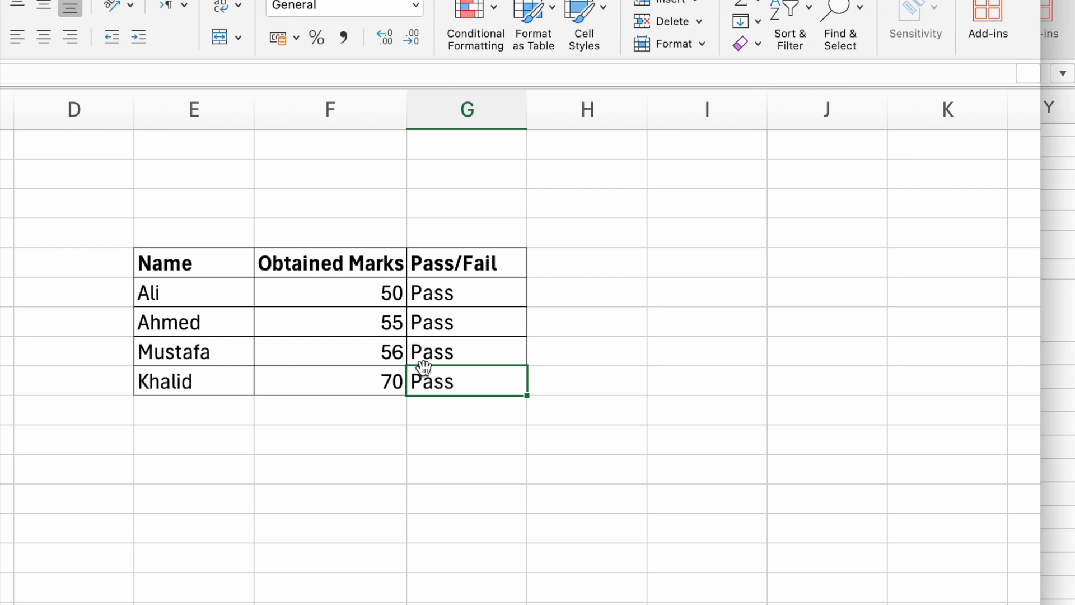
Set the obtained marks in cell F8 to 49 and open the formula in G6 for review
click(392, 356)
text(4)
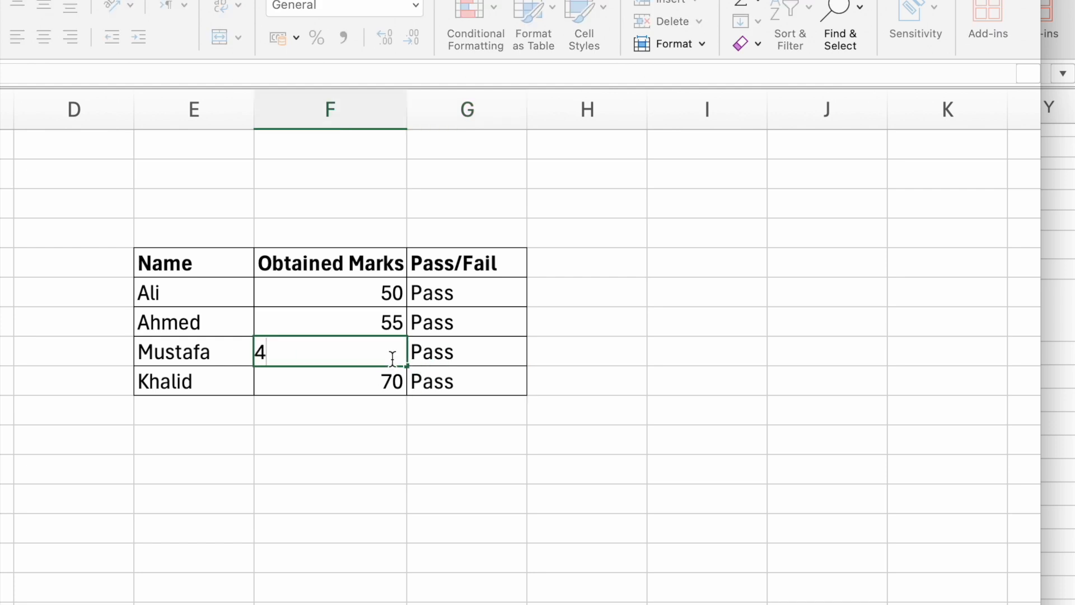
text(9)
click(445, 381)
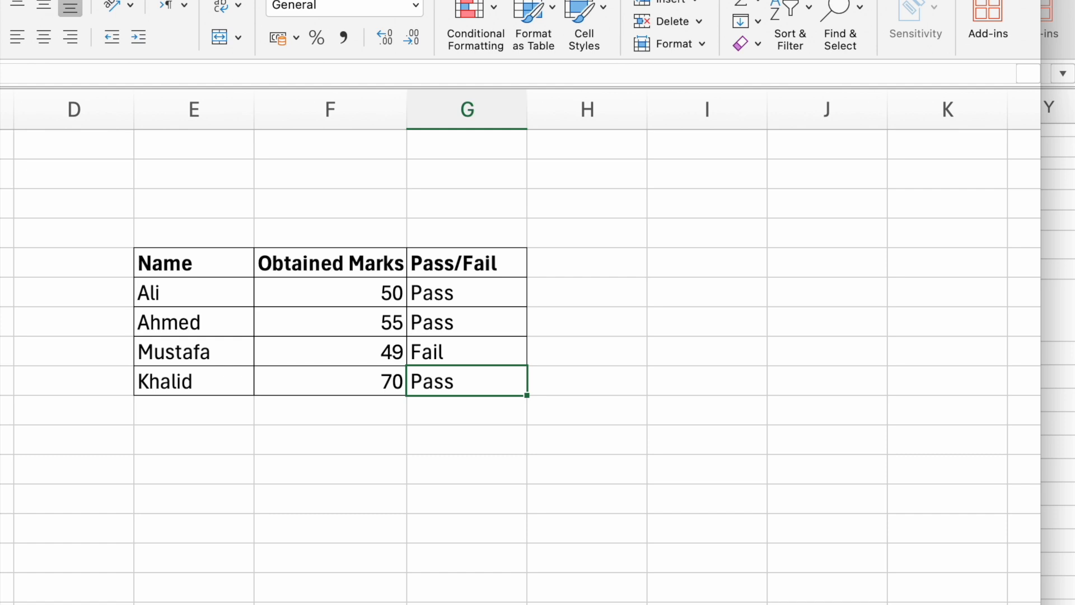
double_click(472, 293)
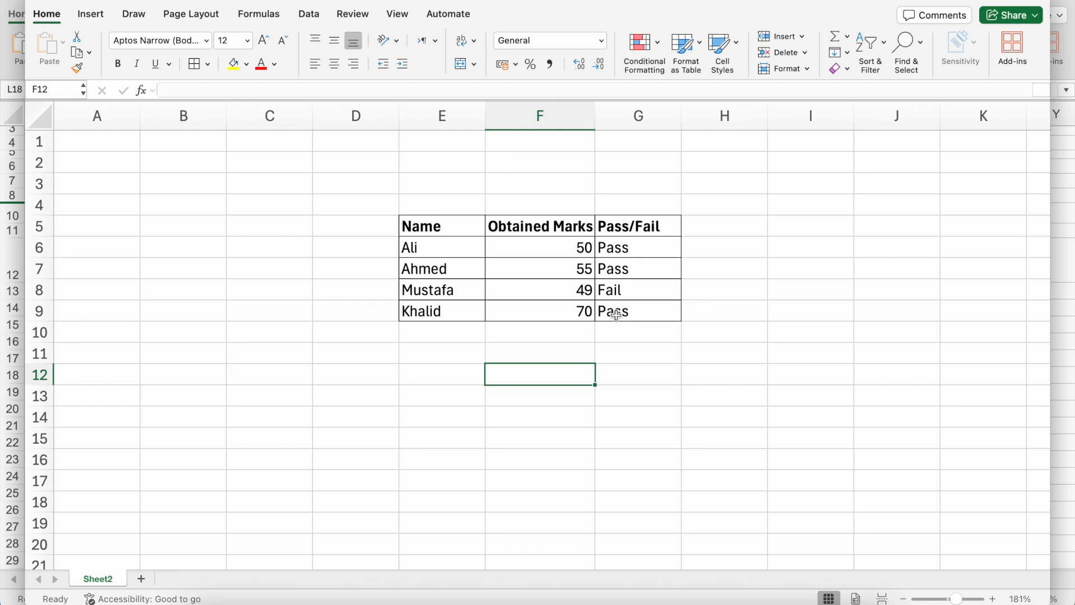
Enter the summary labels "Total Pass" in F12 and "Total Fail" in F13 below the table
text(Total Pass)
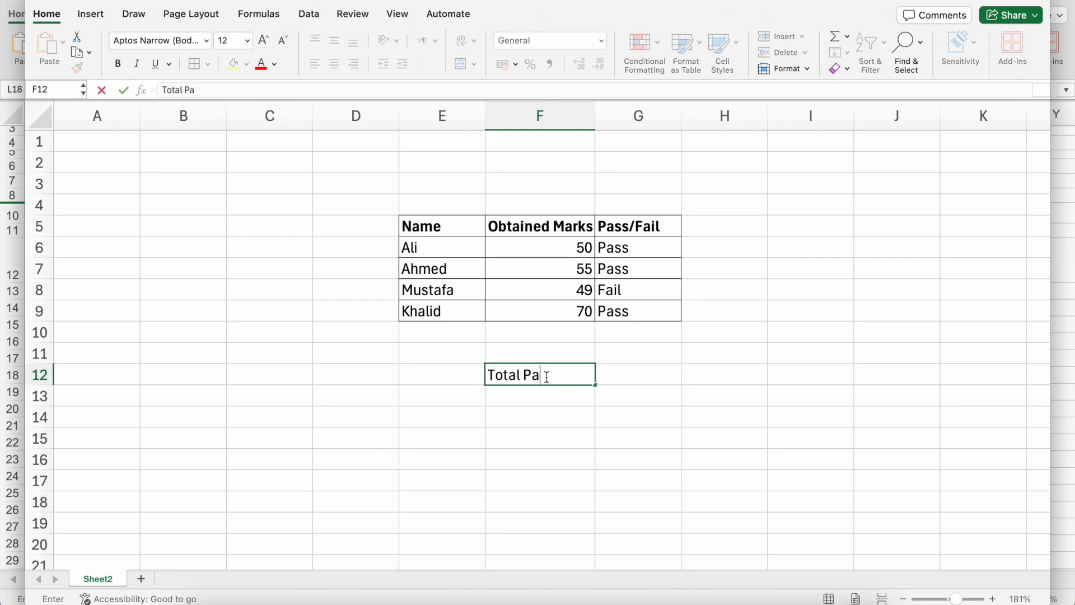
click(627, 379)
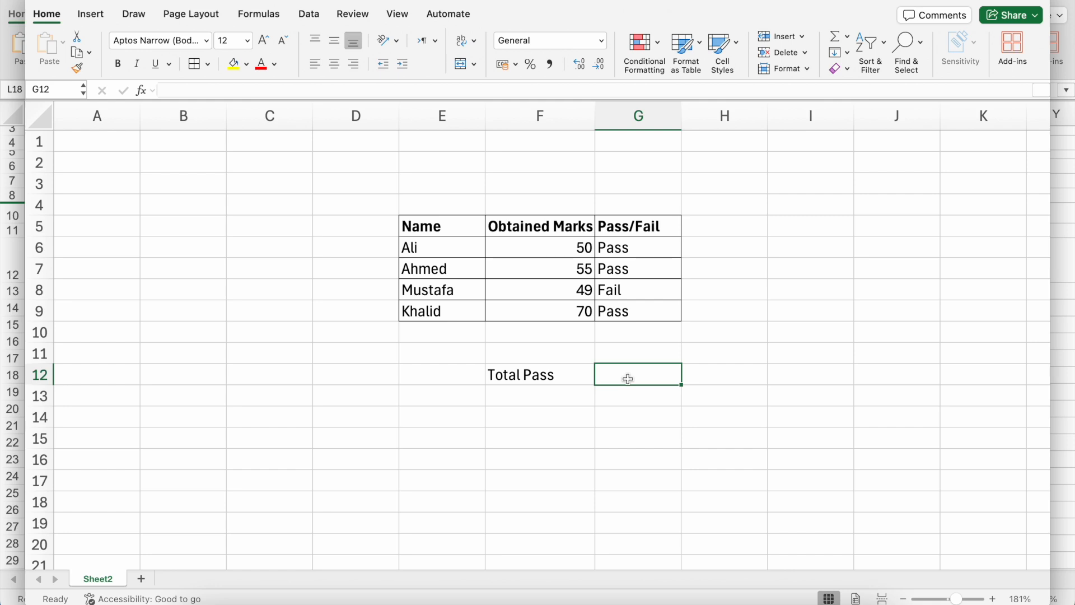
click(577, 399)
text(Total )
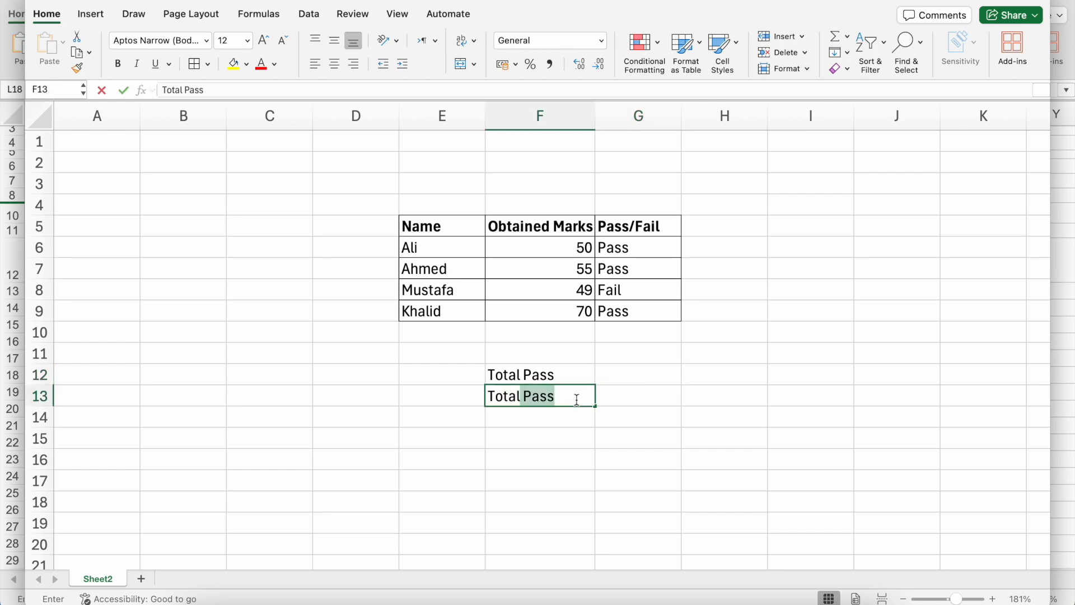
text(Fail)
Count the passing students in G12 with the formula =COUNTIF(G6:G9,"Pass")
click(621, 379)
text(=)
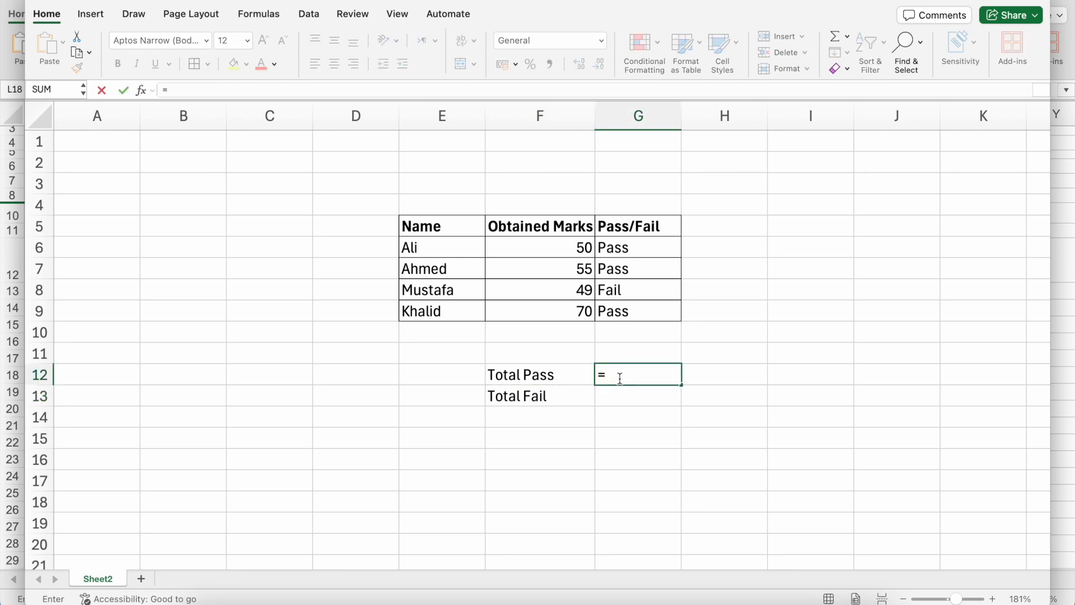
text(C)
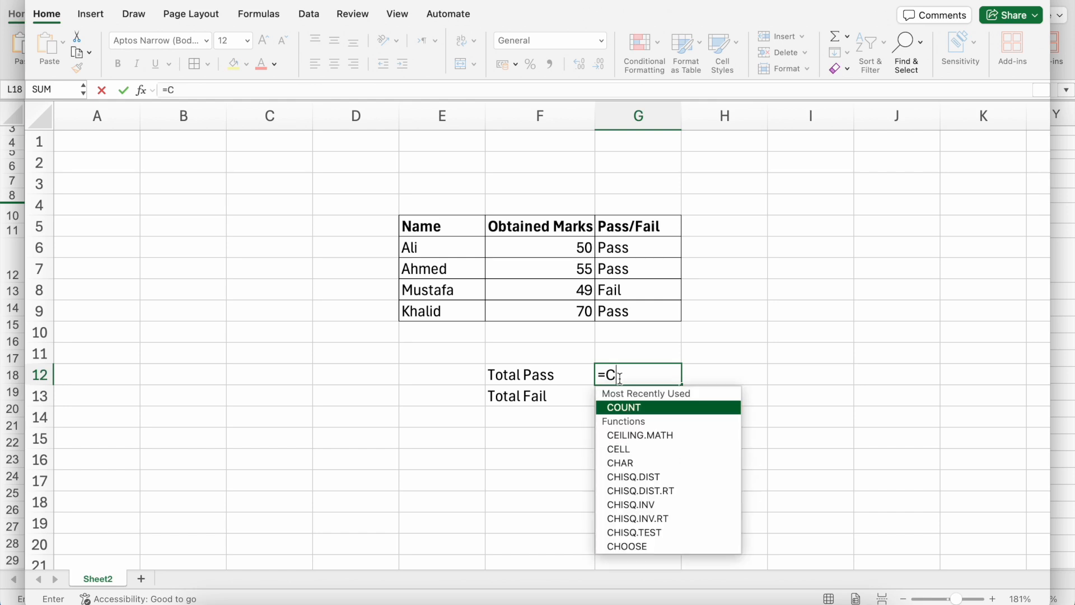
text(OUNT)
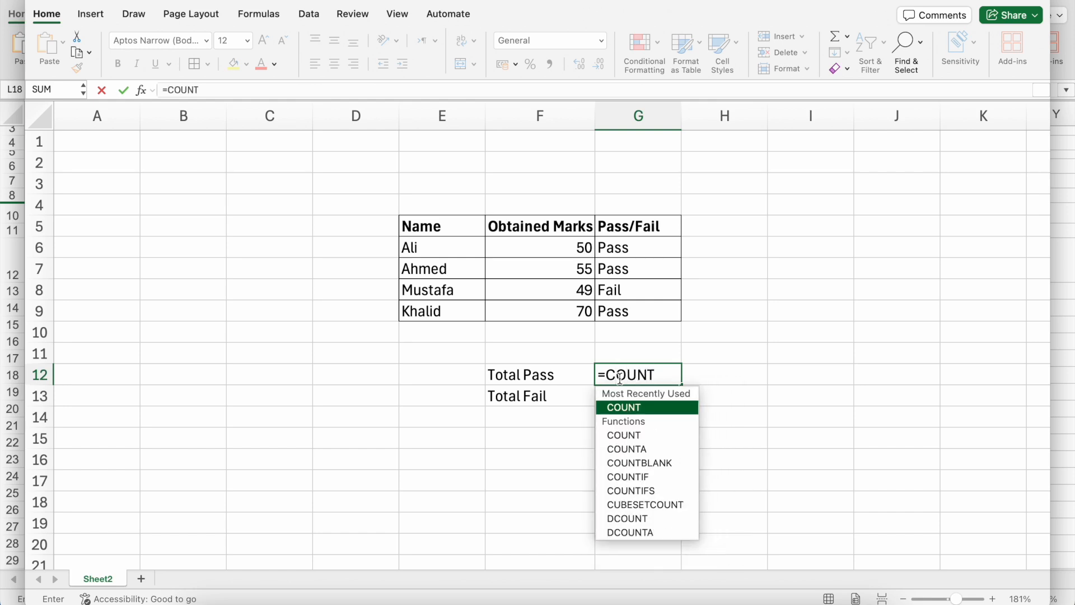
text(IF)
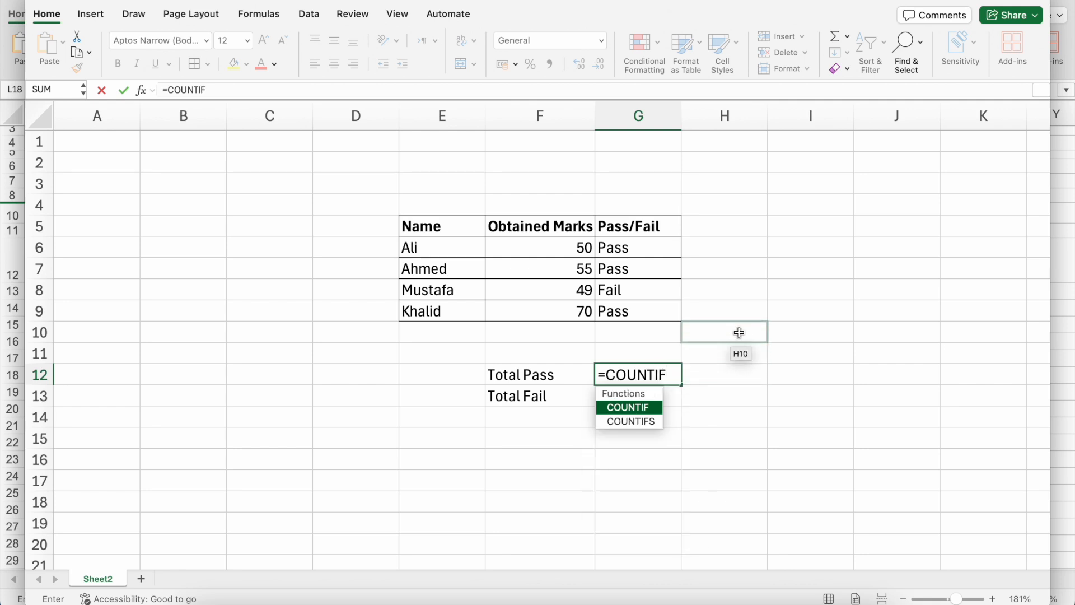
text(()
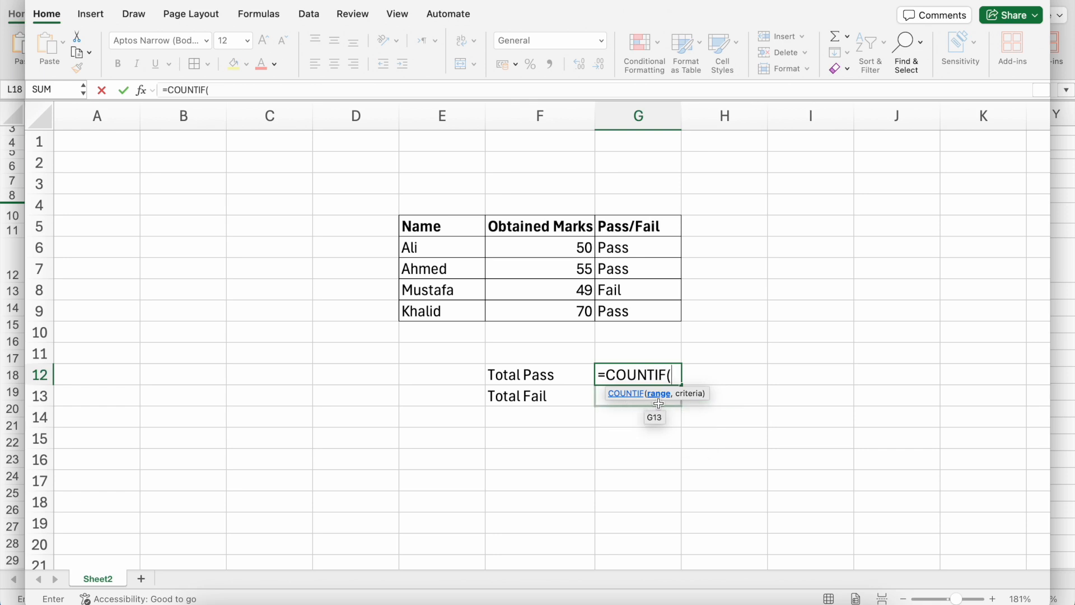
drag(667, 253, 666, 305)
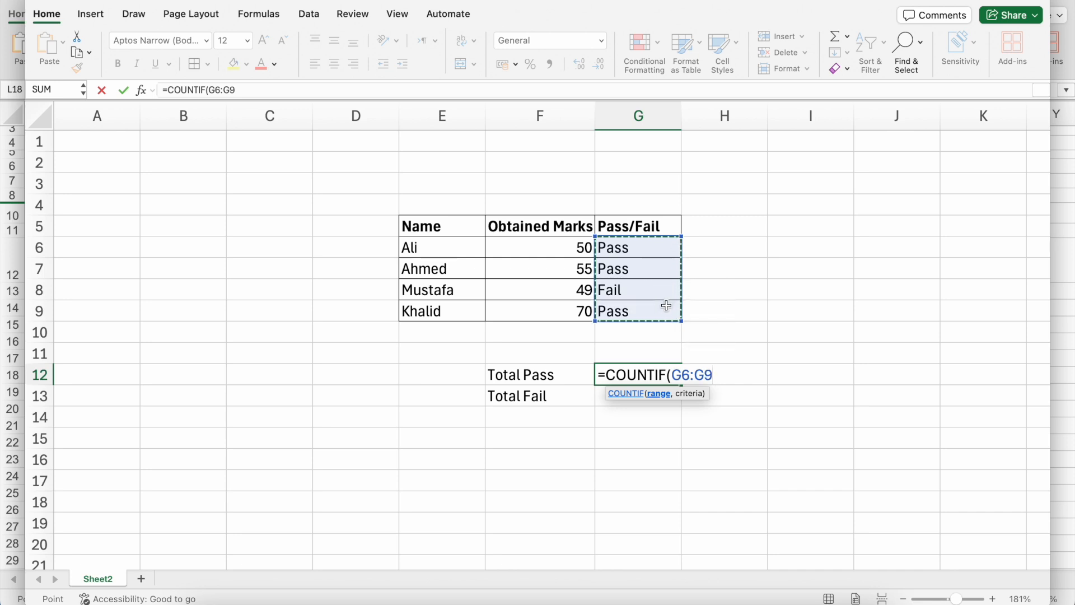
text(,)
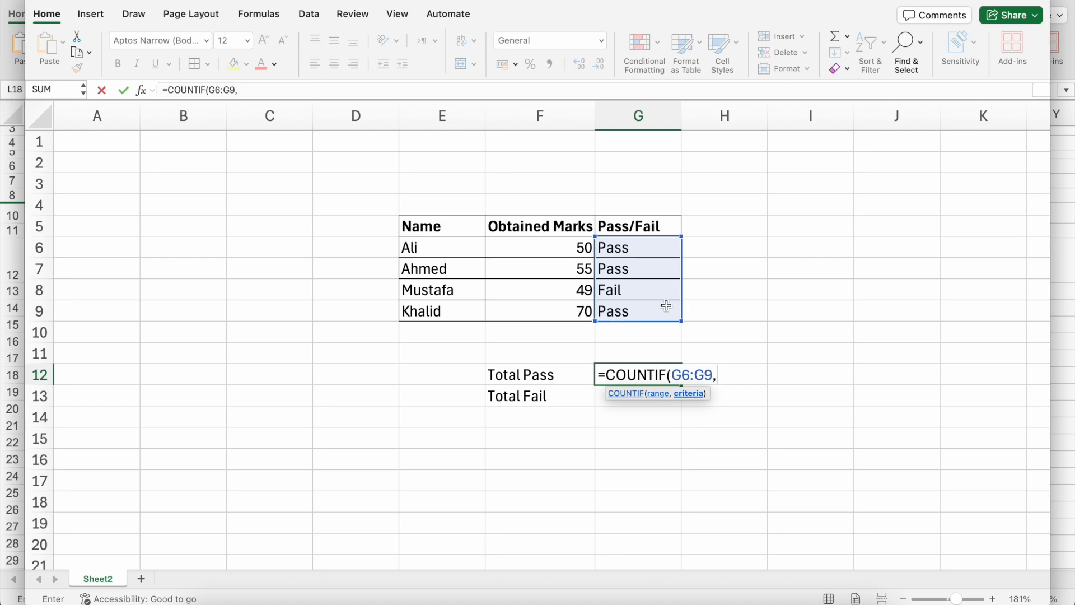
text("Pass"))
key(Return)
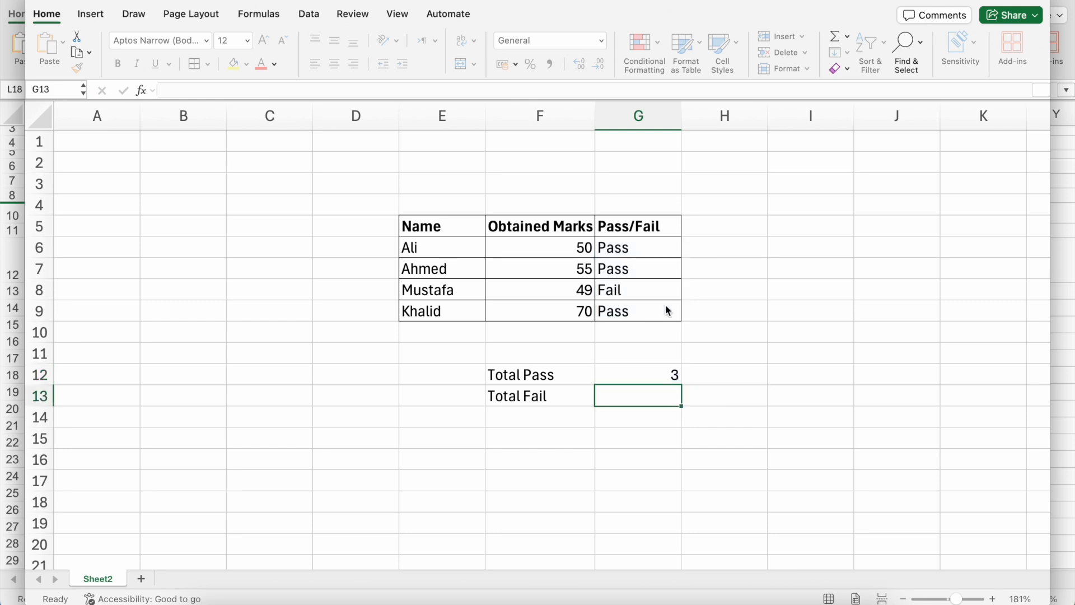
Count the failing students in G13 with the formula =COUNTIF(G6:G9,"Fail")
click(651, 394)
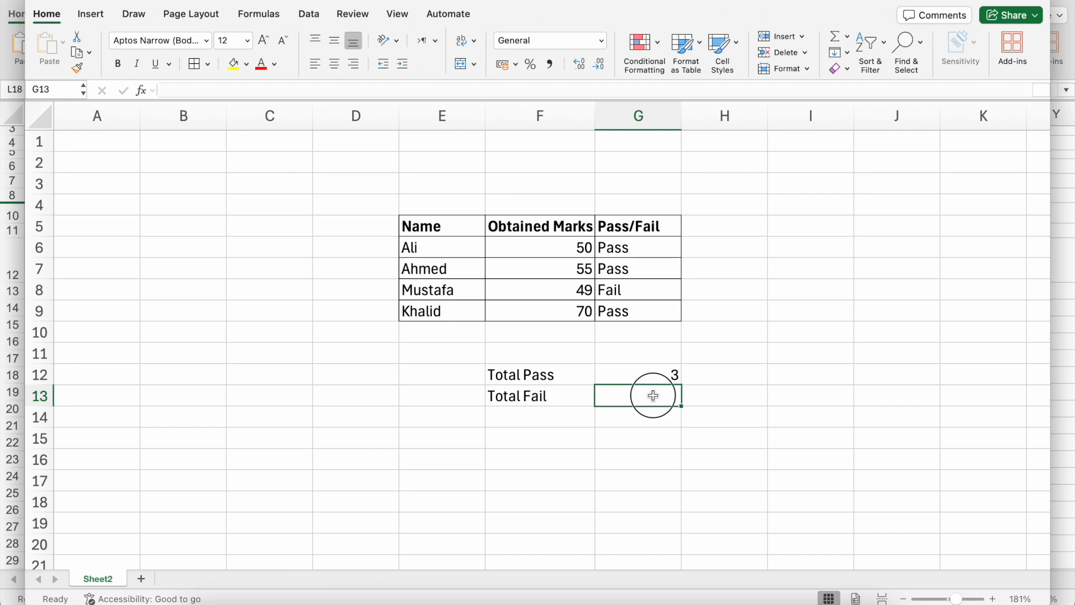
text(=)
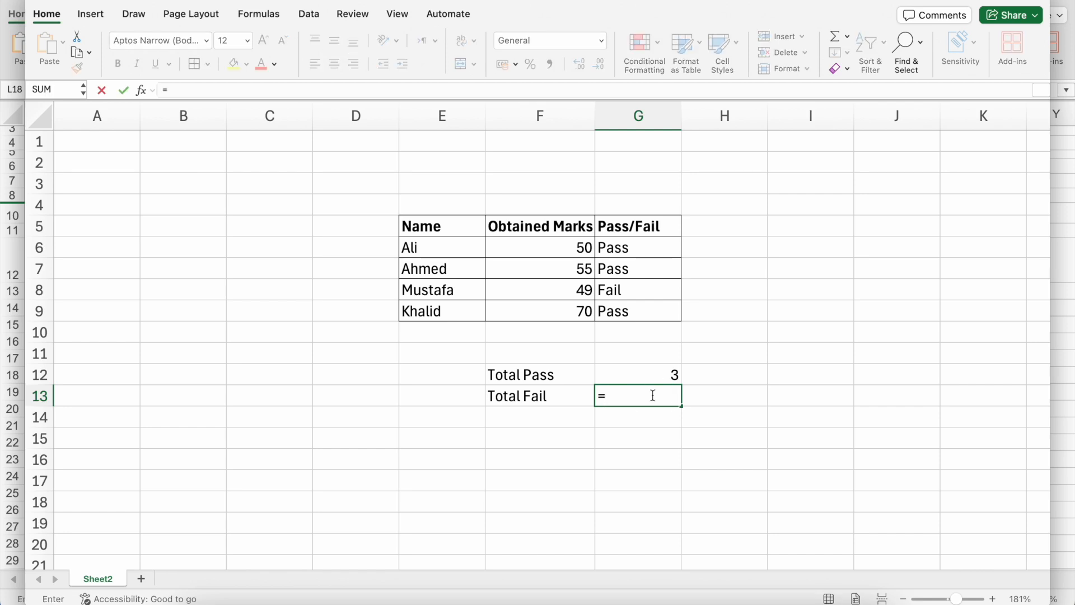
text(IF)
key(BackSpace)
key(BackSpace)
text(CO)
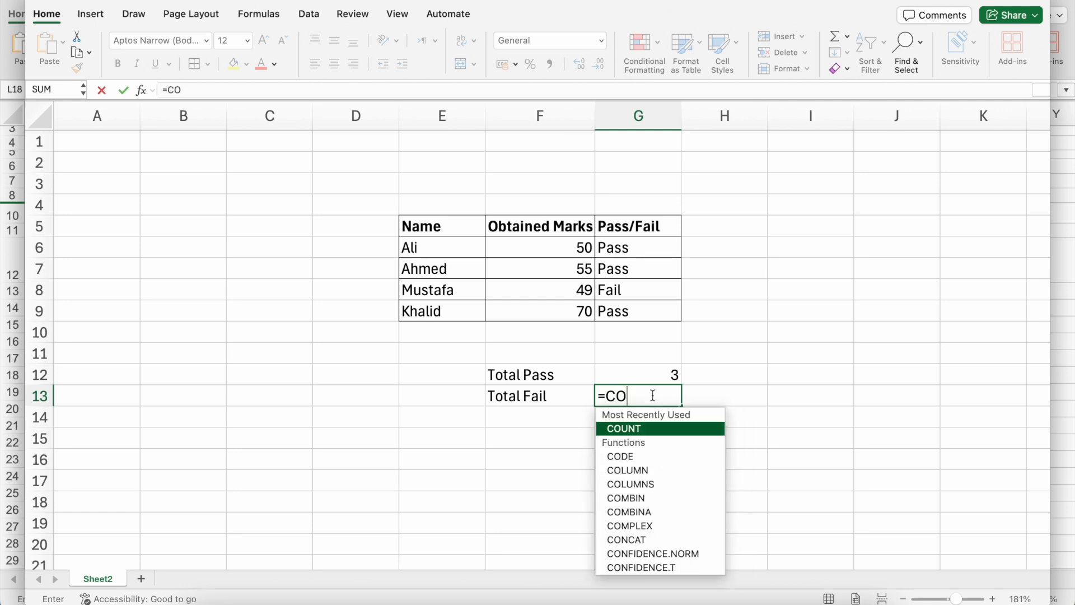
text(UNTIF)
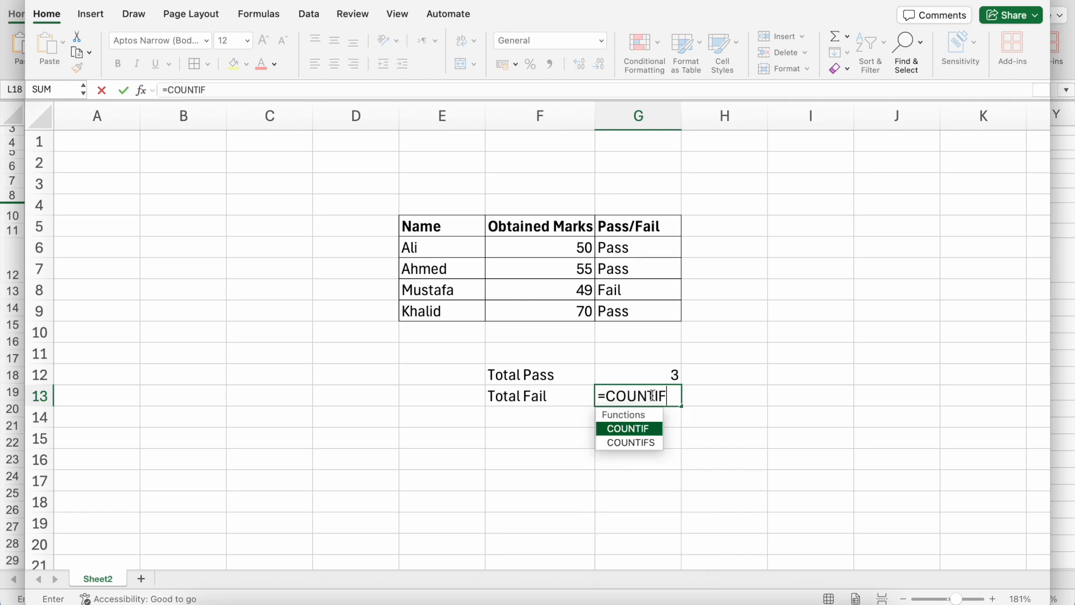
text(()
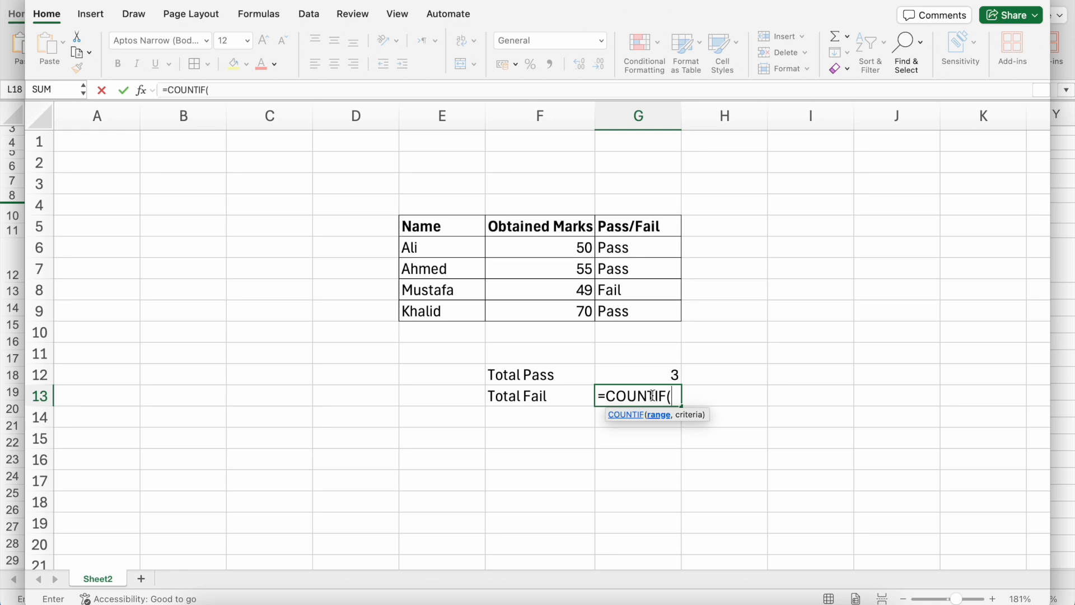
drag(632, 245, 630, 307)
text(,)
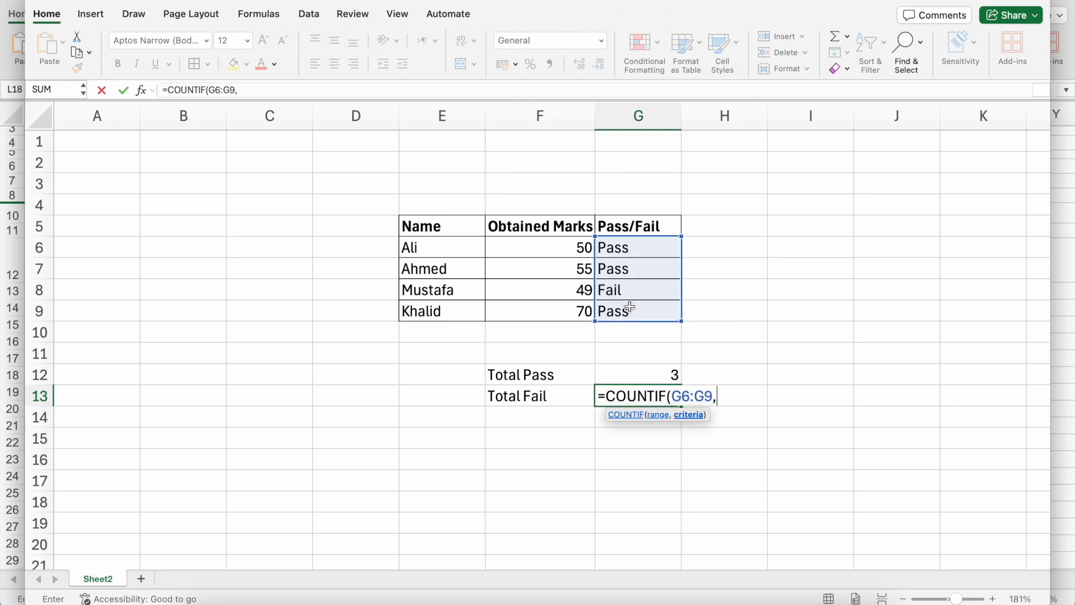
text("Fail"))
key(Return)
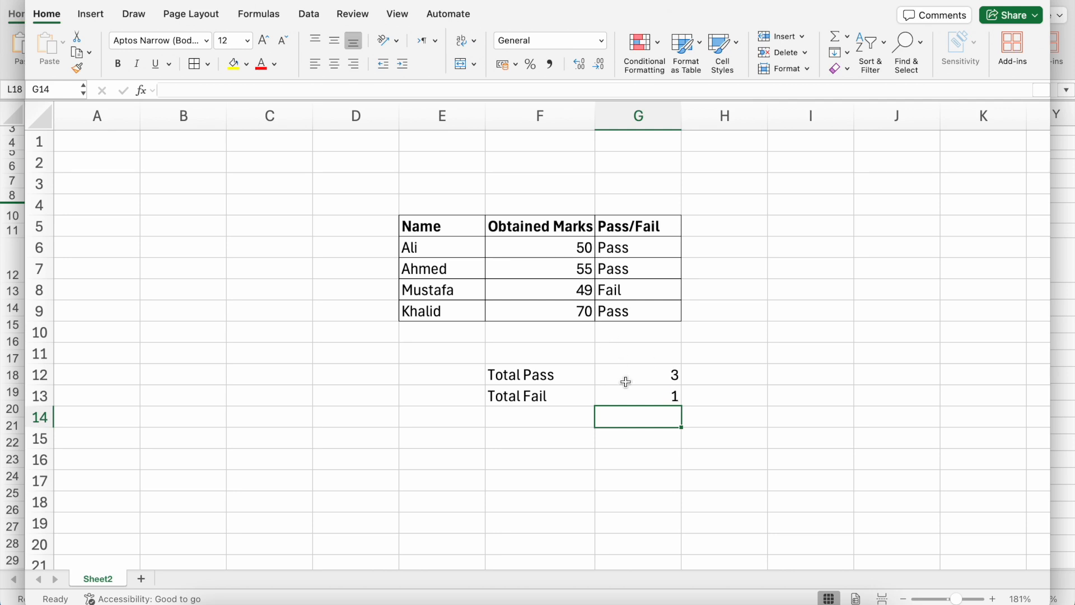
Set the obtained marks in cell F7 to 5 and check the Total Pass and Total Fail formulas in G12 and G13
click(570, 270)
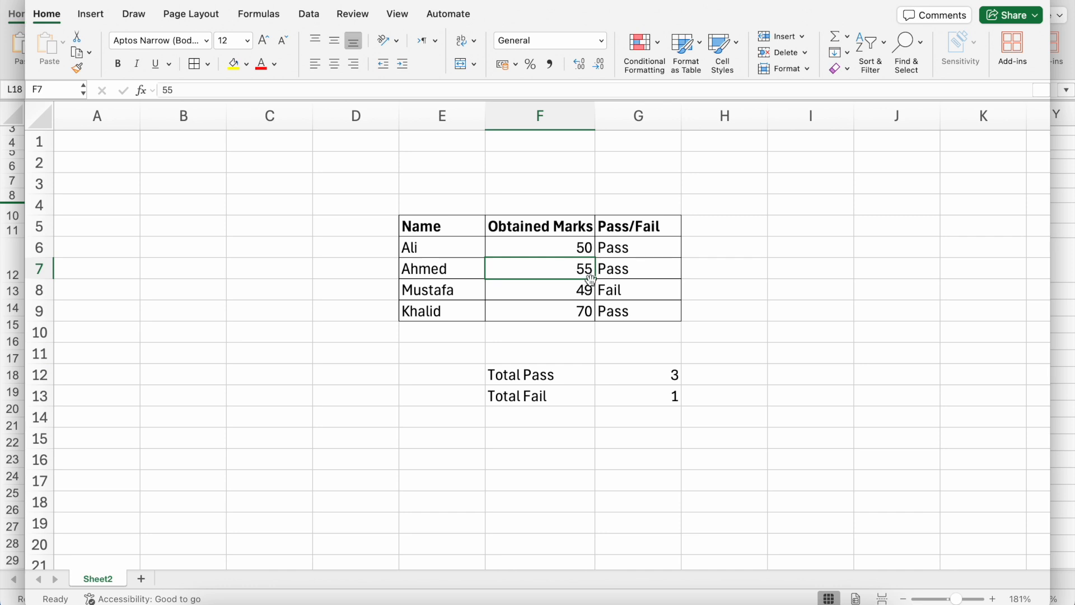
text(5)
click(628, 312)
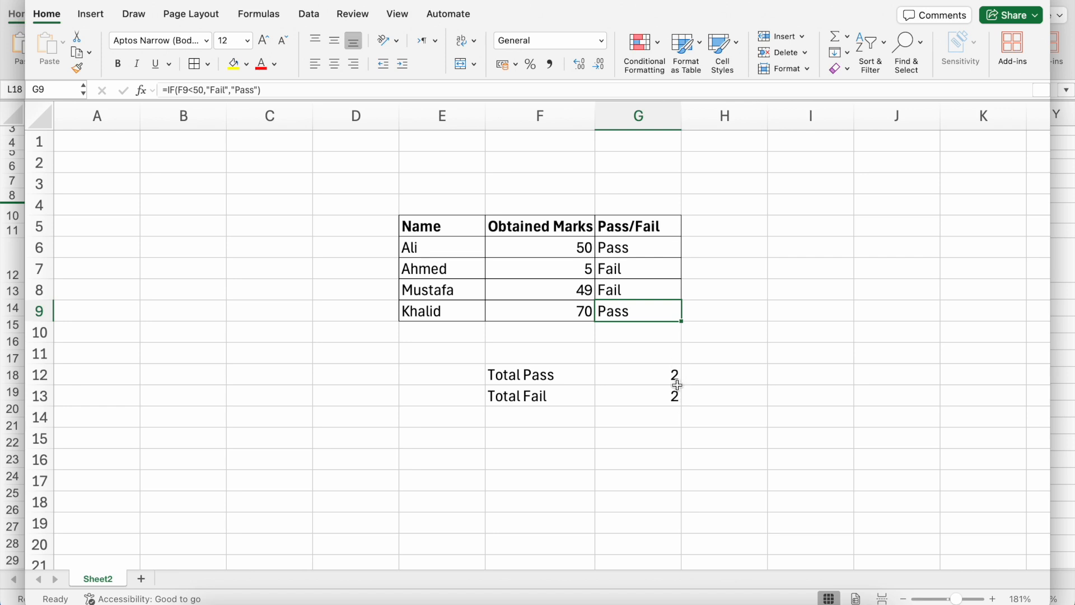
click(672, 375)
key(Down)
key(Up)
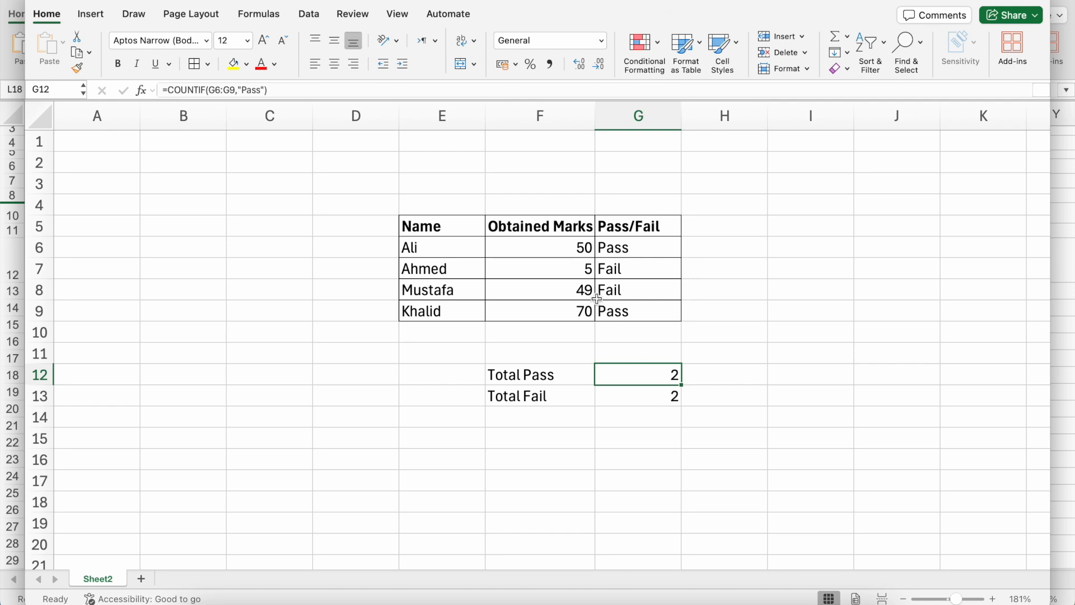
Set the obtained marks in cell F7 to 75 and check the Total Pass and Total Fail cells
click(583, 276)
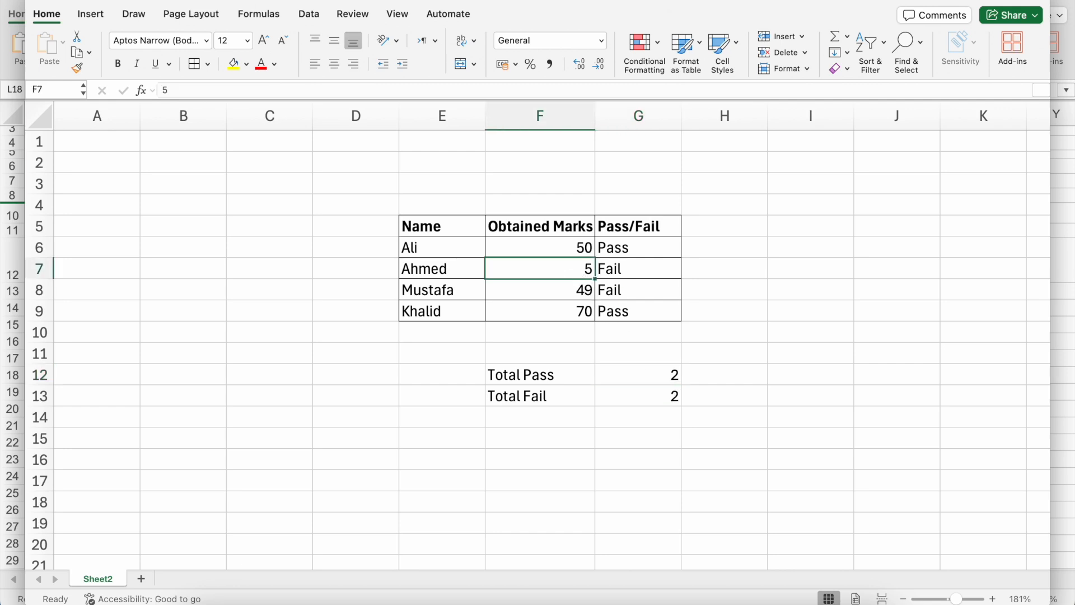
text(75)
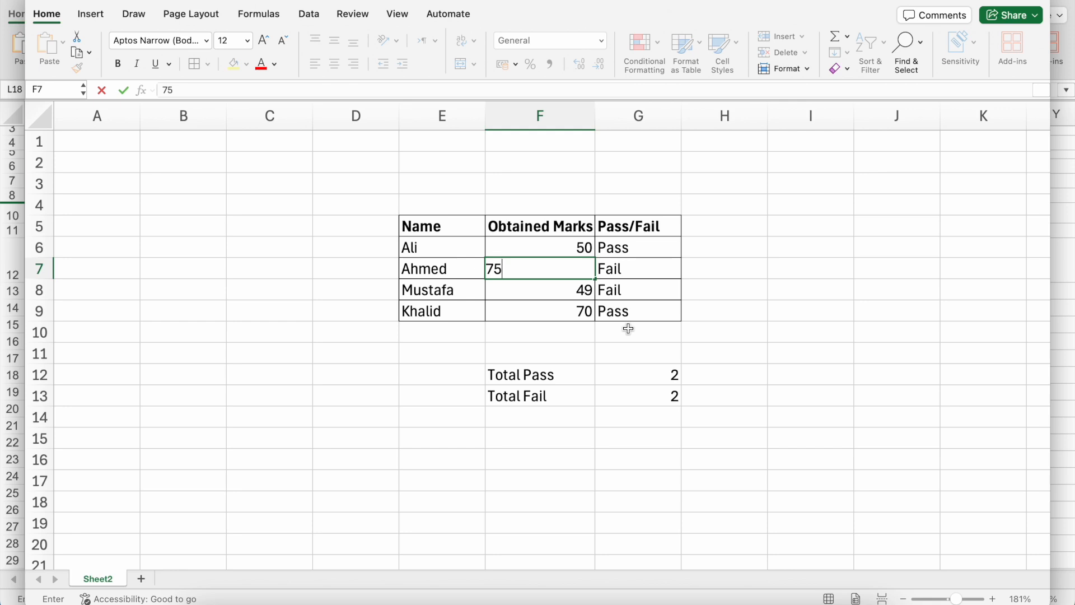
click(626, 329)
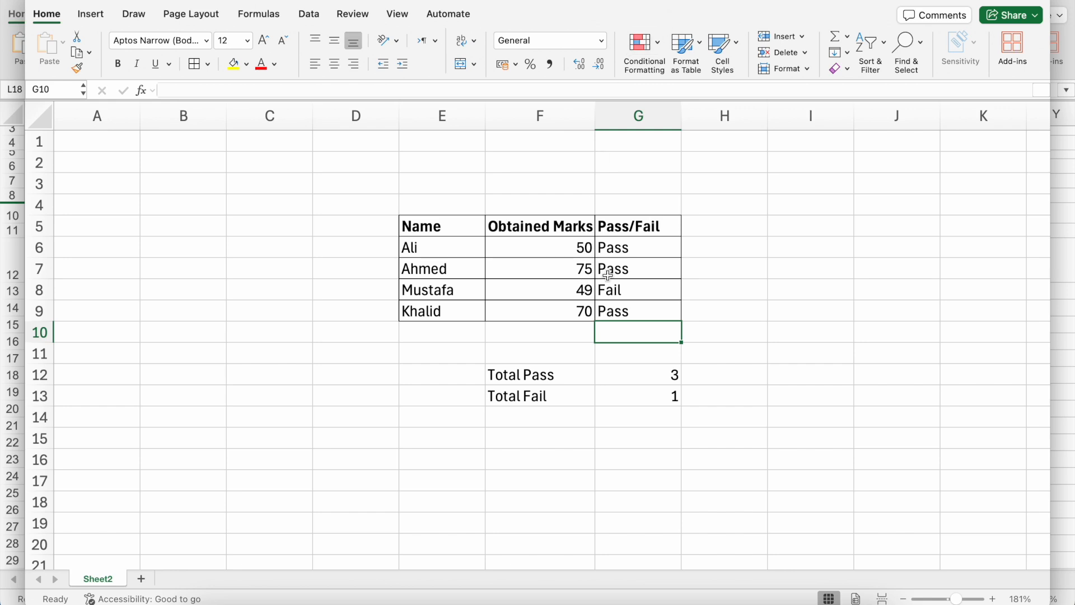
click(660, 383)
click(664, 396)
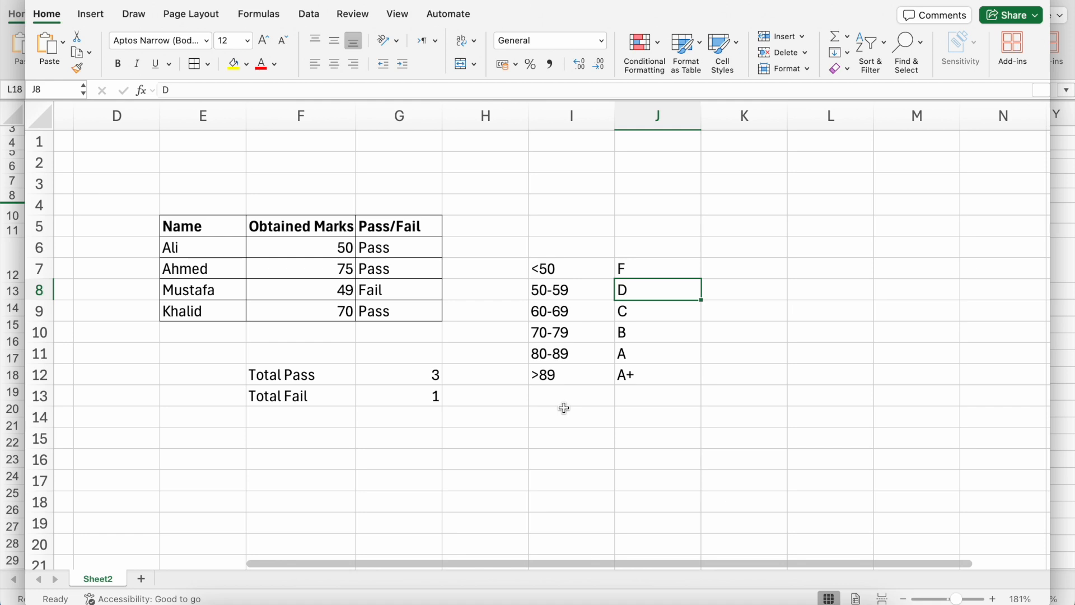
Review the grading scale of mark ranges and their letter grades in I7:J12
click(602, 267)
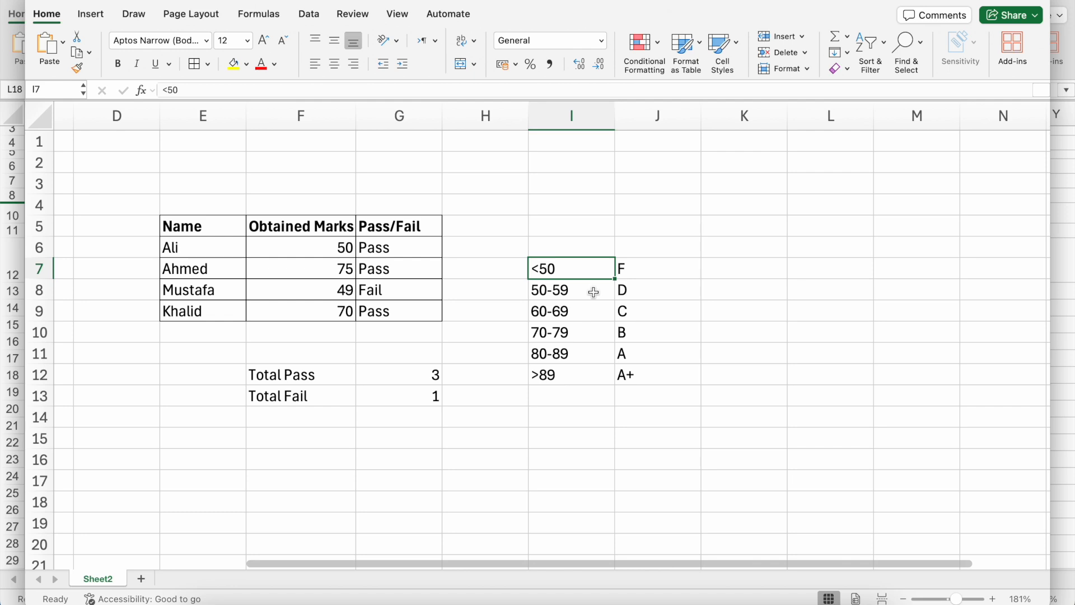
click(639, 291)
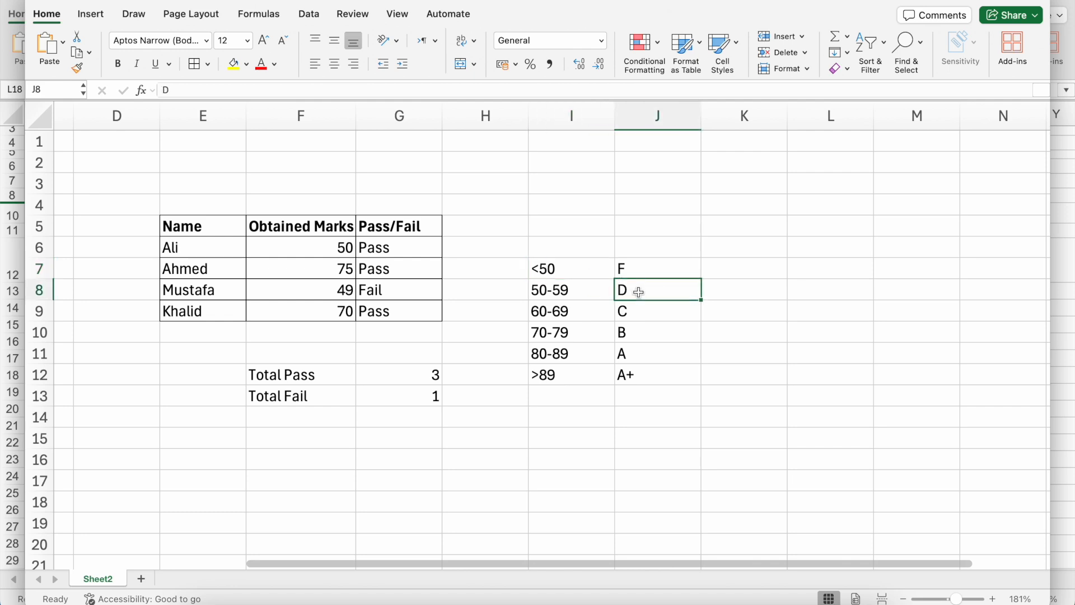
click(573, 361)
drag(572, 361, 619, 384)
click(577, 381)
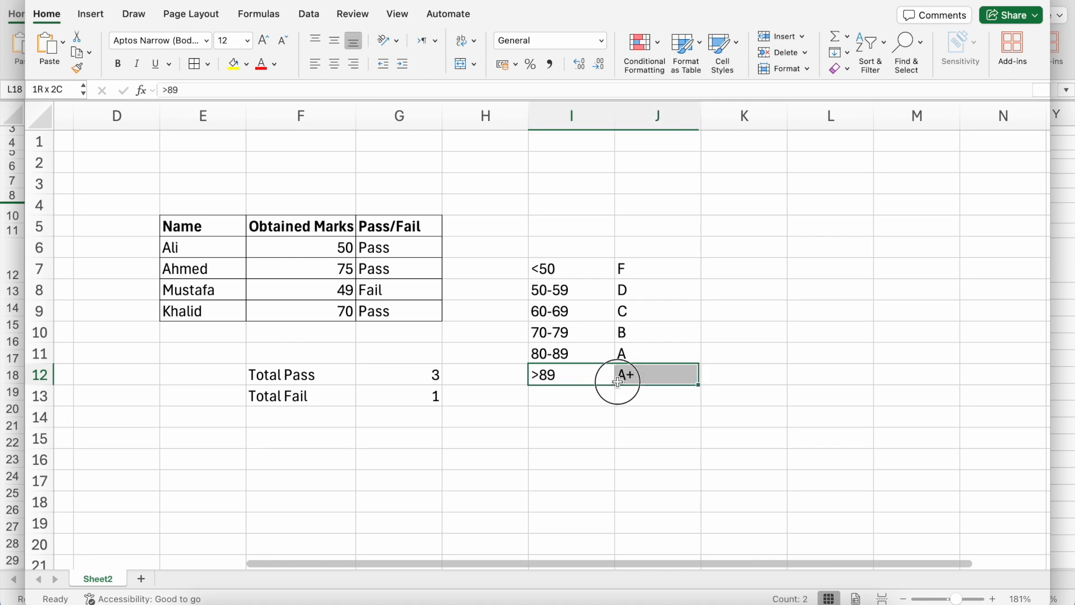
click(651, 361)
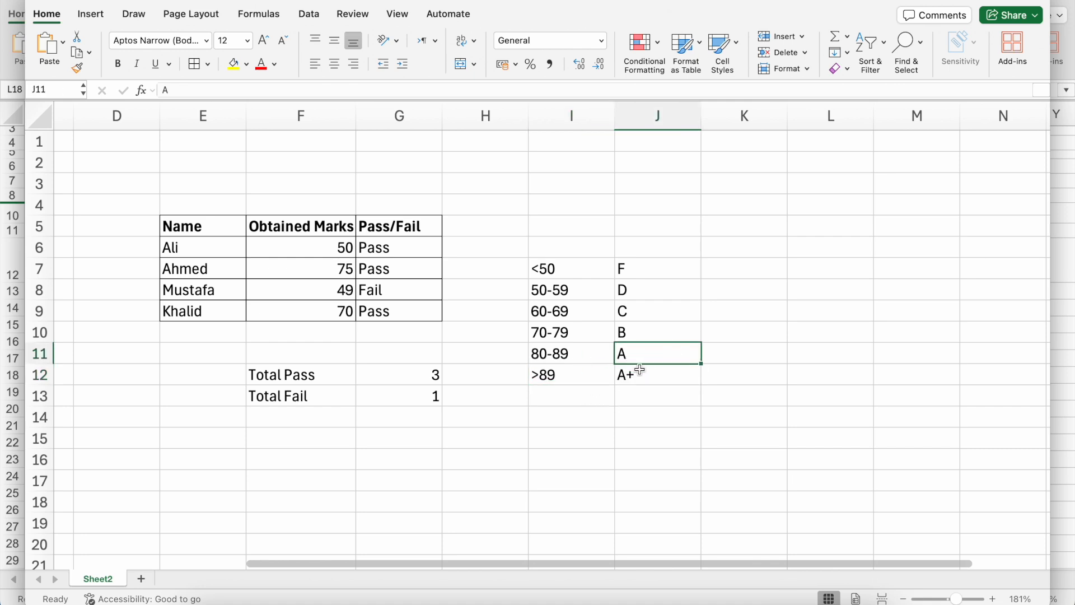
Add a bold "Grade" header in H5 and apply borders to the new column range H5:H9
click(495, 230)
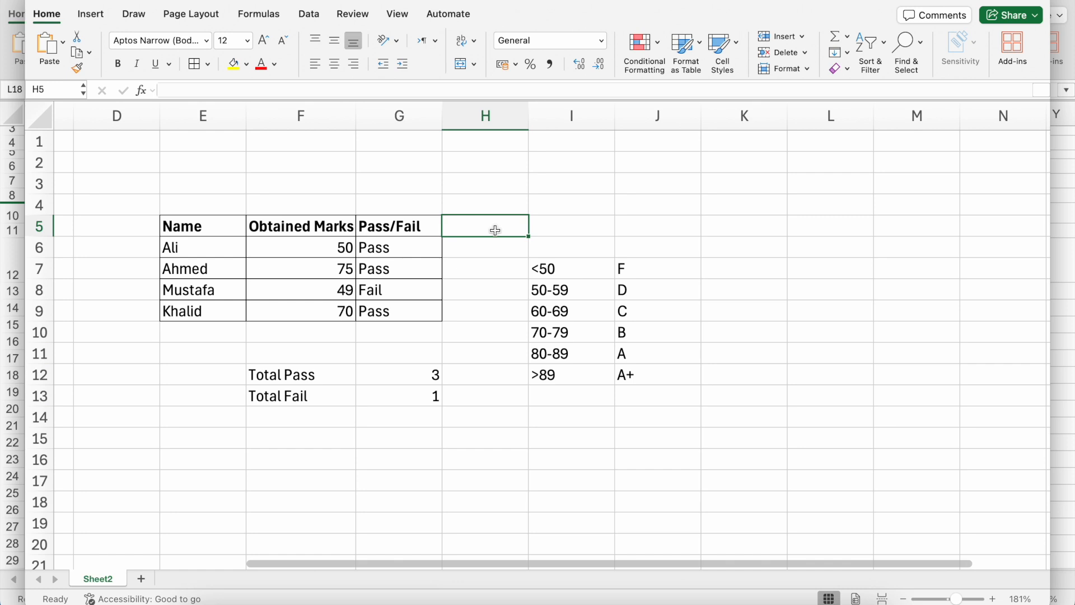
text(Grade)
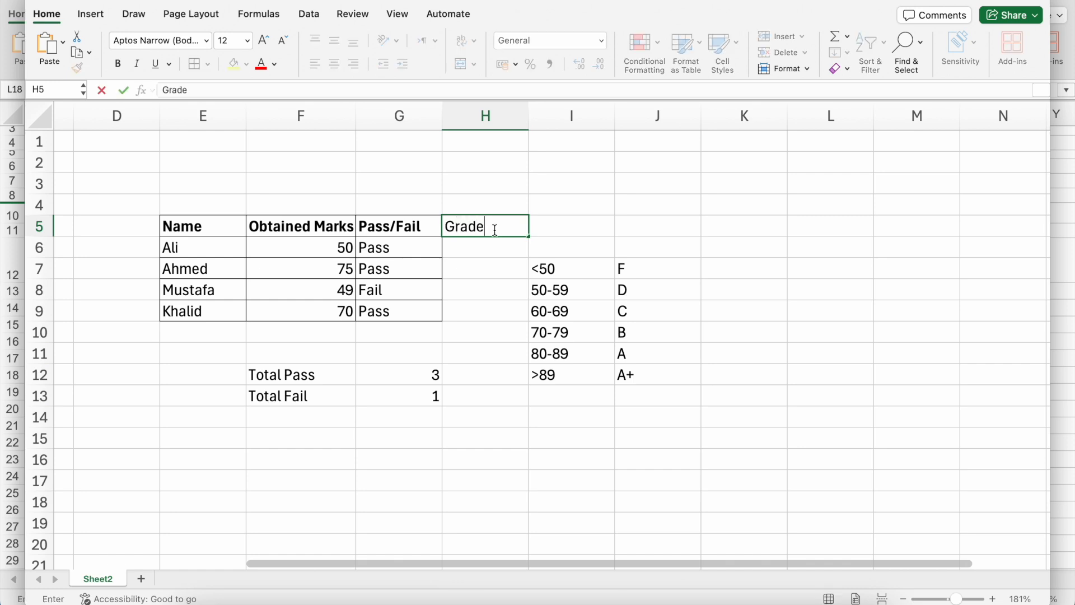
click(493, 244)
drag(434, 219, 473, 315)
click(473, 226)
click(195, 64)
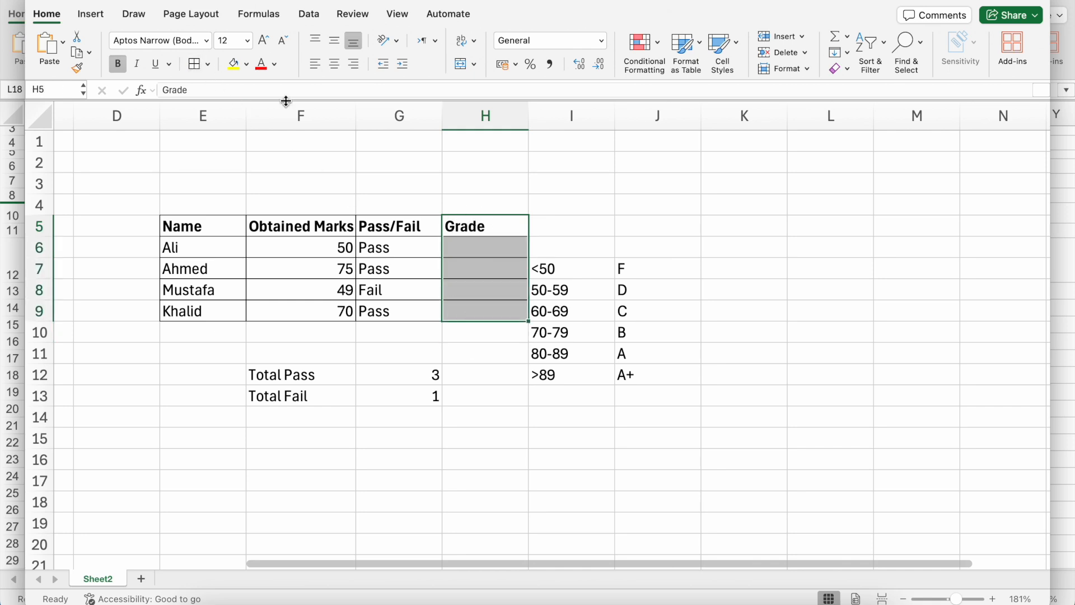
Begin the grade formula in H6 with =IF(F6>=90,"A+", so marks of 90 or more earn an A+
click(490, 252)
text(=IF)
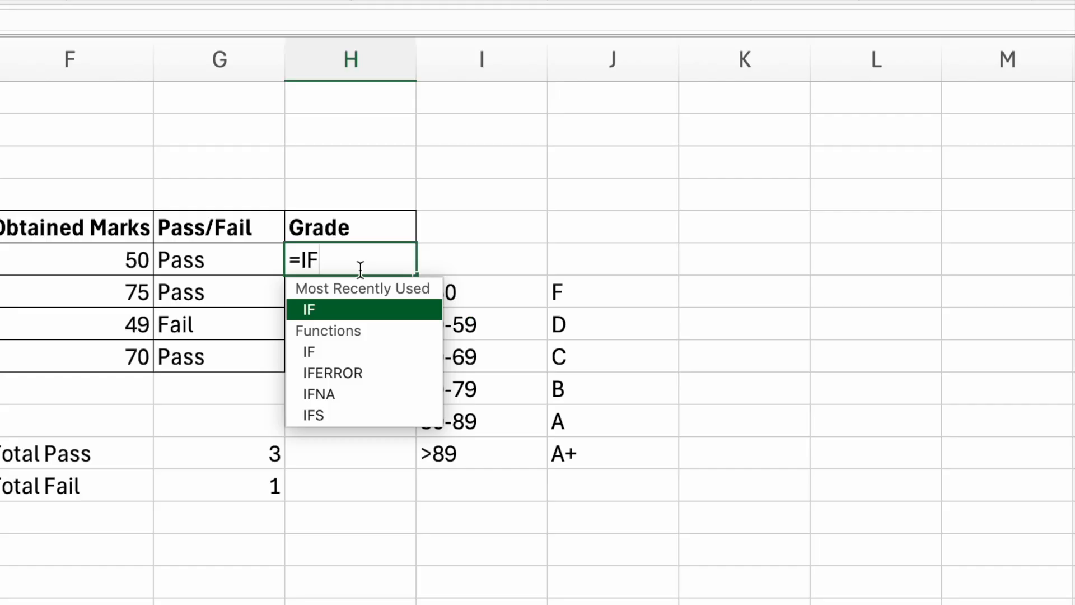
text(()
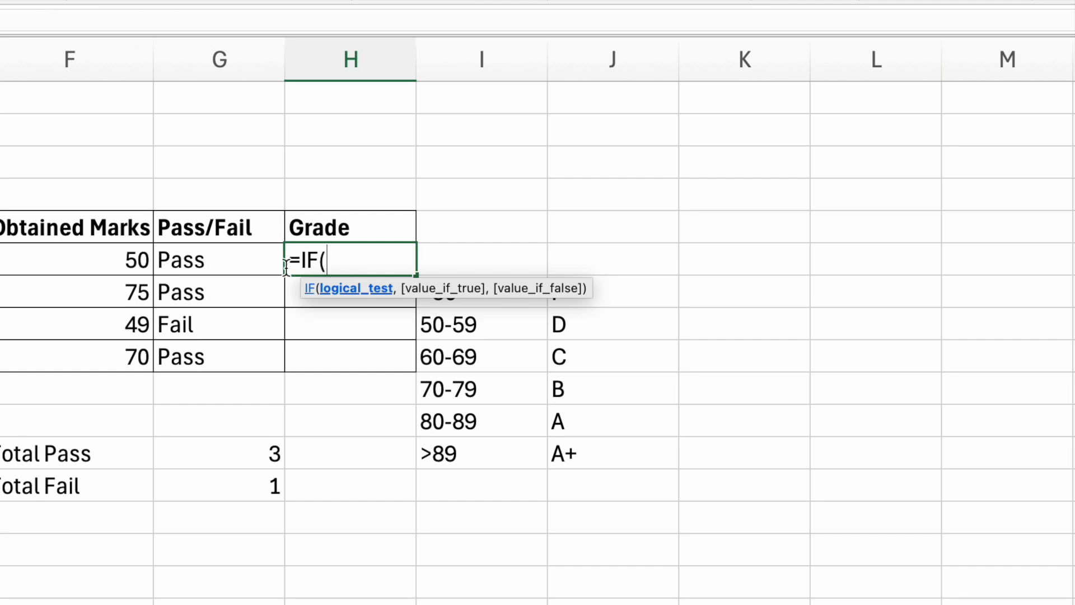
click(130, 259)
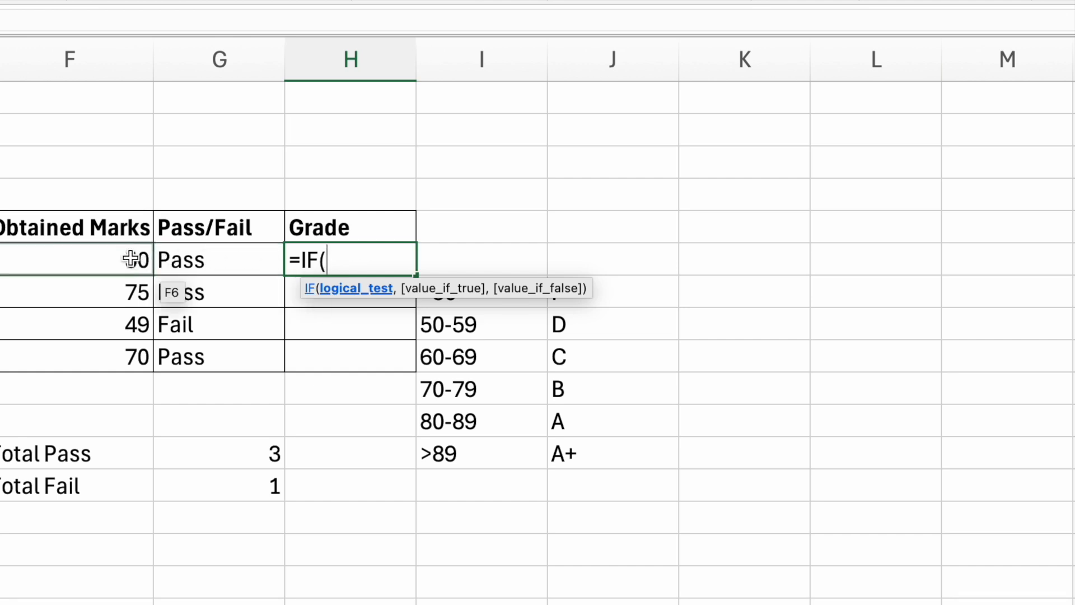
click(130, 260)
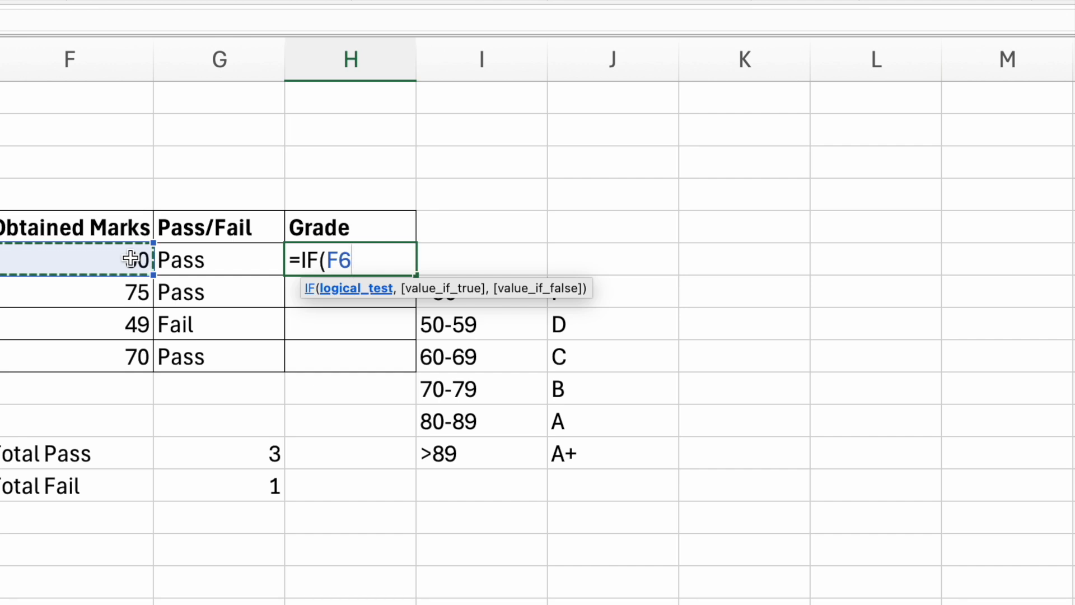
text(>)
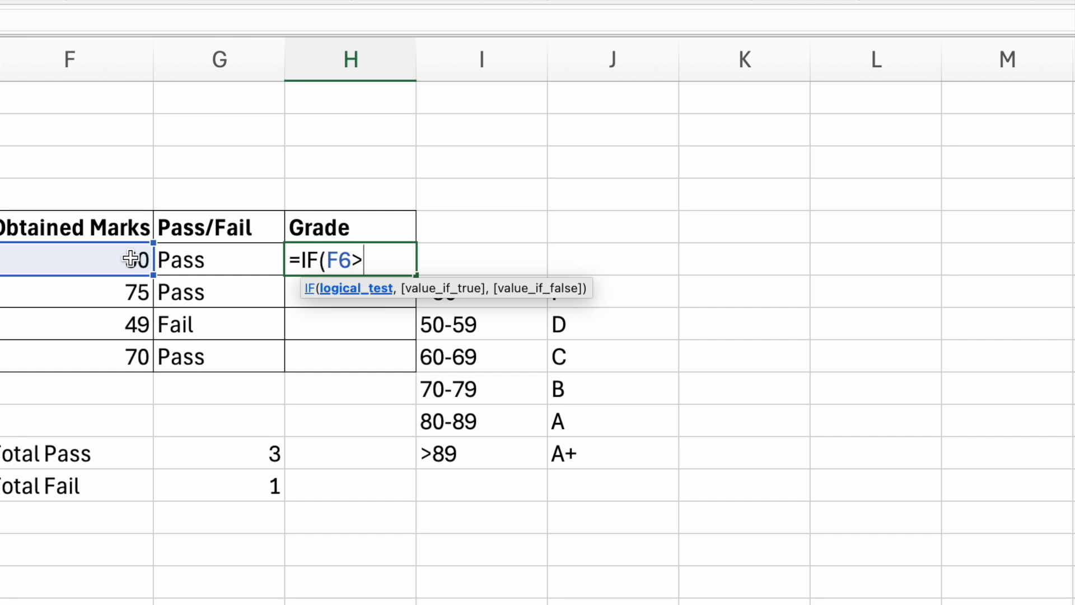
text(=90,)
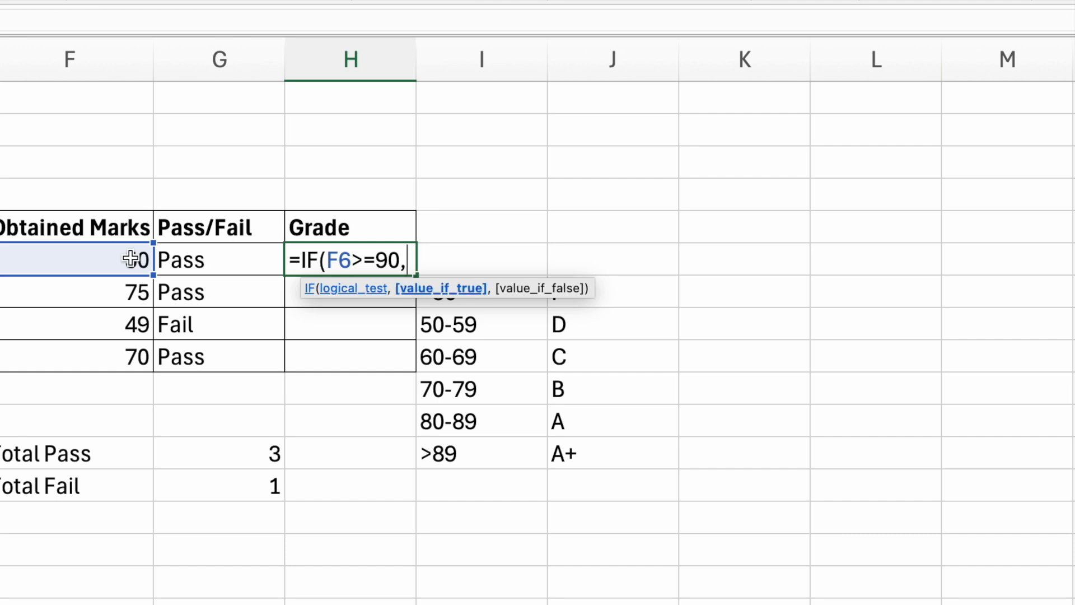
text("A+",)
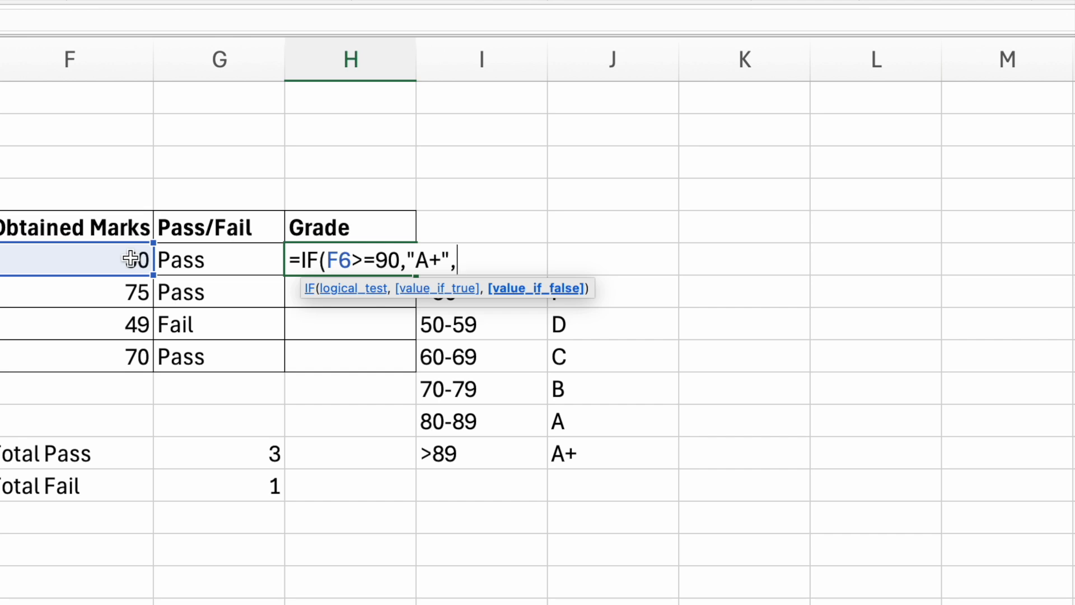
Nest IF(F6>=80,"A", as the value-if-false argument of the grade formula in H6
text(IF()
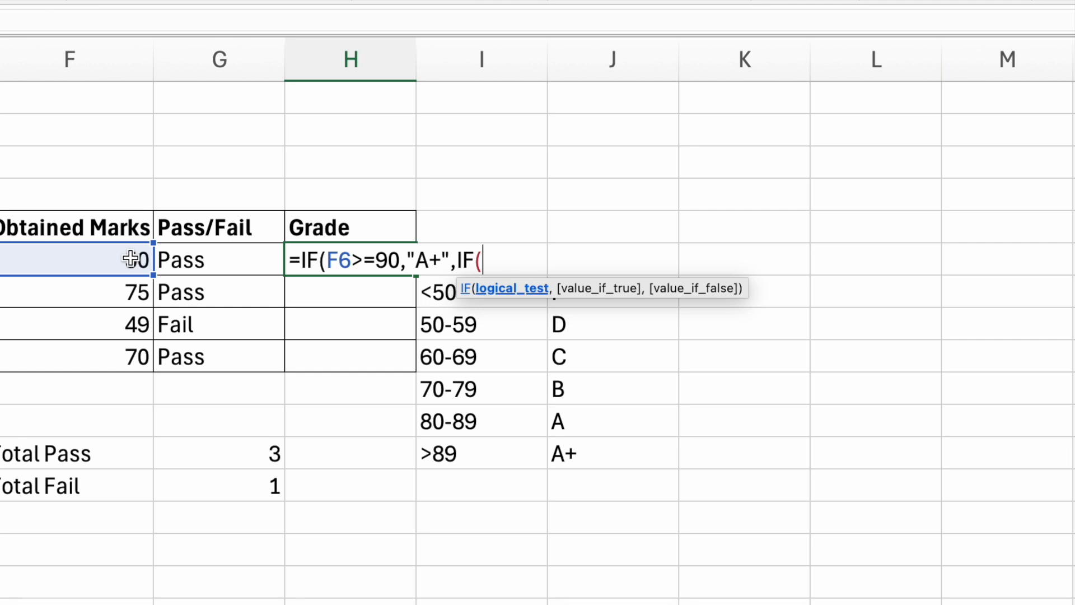
text(F6)
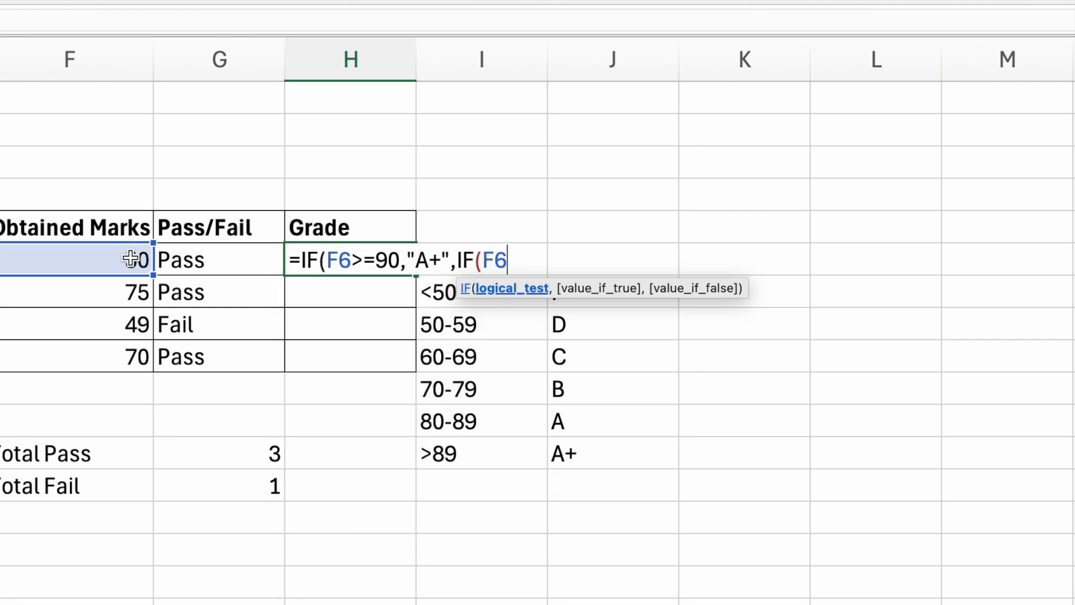
text(>=80)
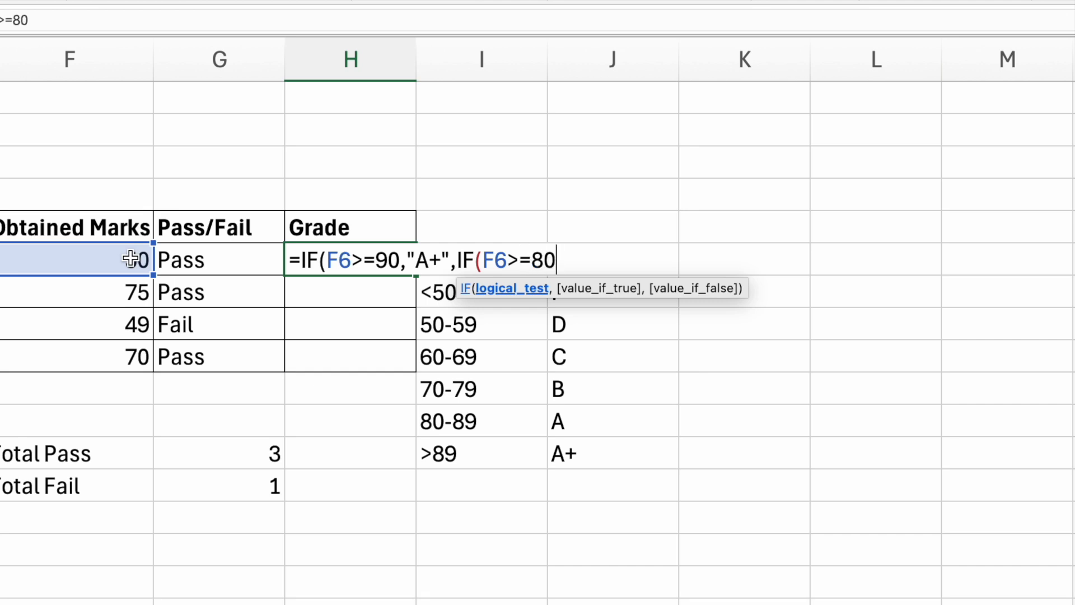
text(,")
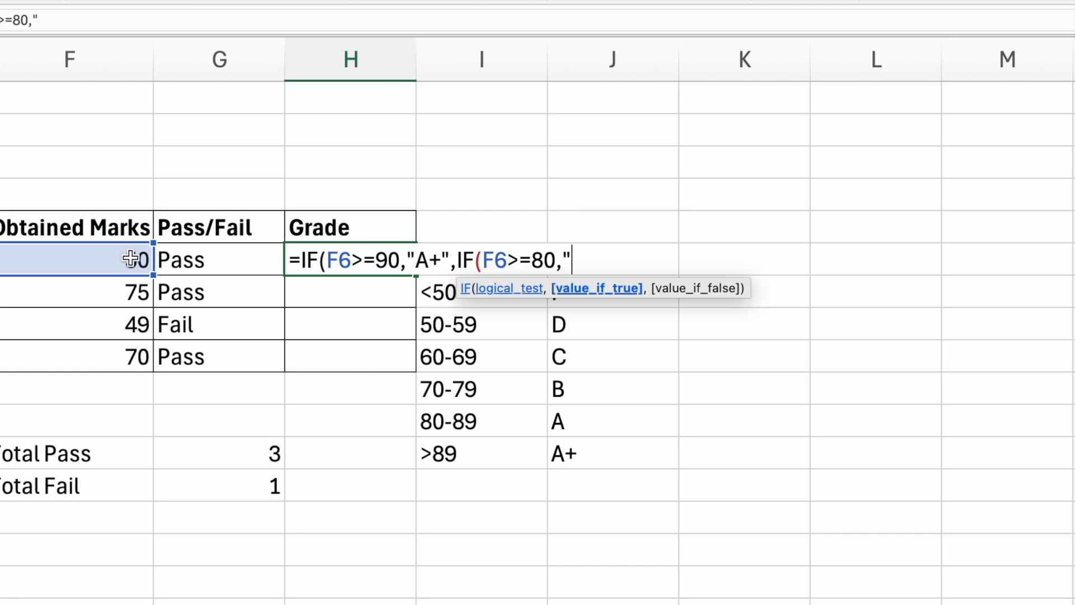
text(A",)
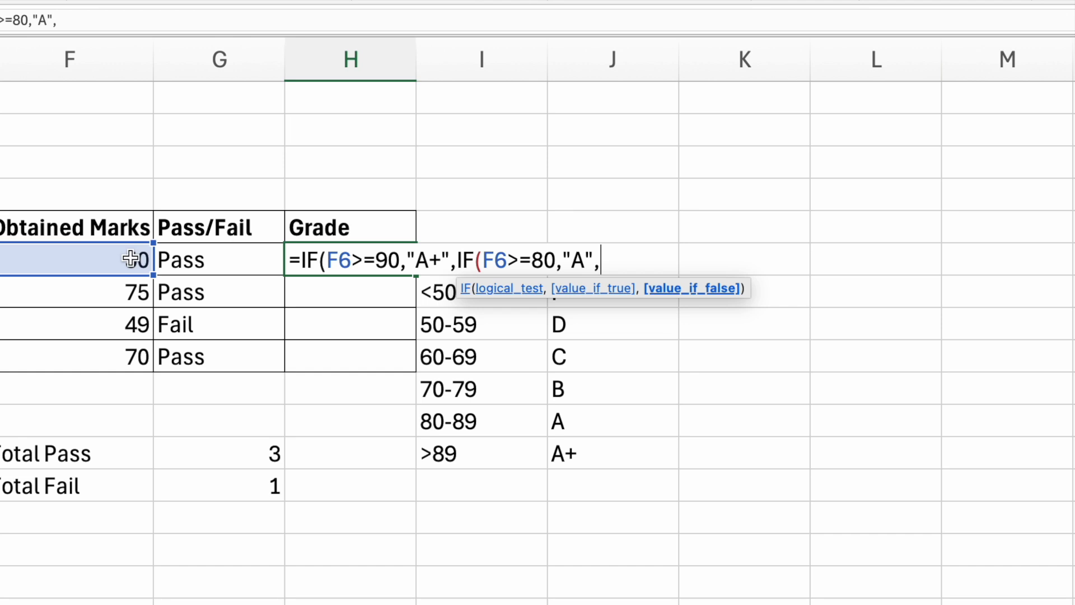
Complete the H6 grade formula with the nested conditions IF(F6>=70,"B",IF(F6>=60,"C",IF(F6>=50,"D","F")))))
text(IF)
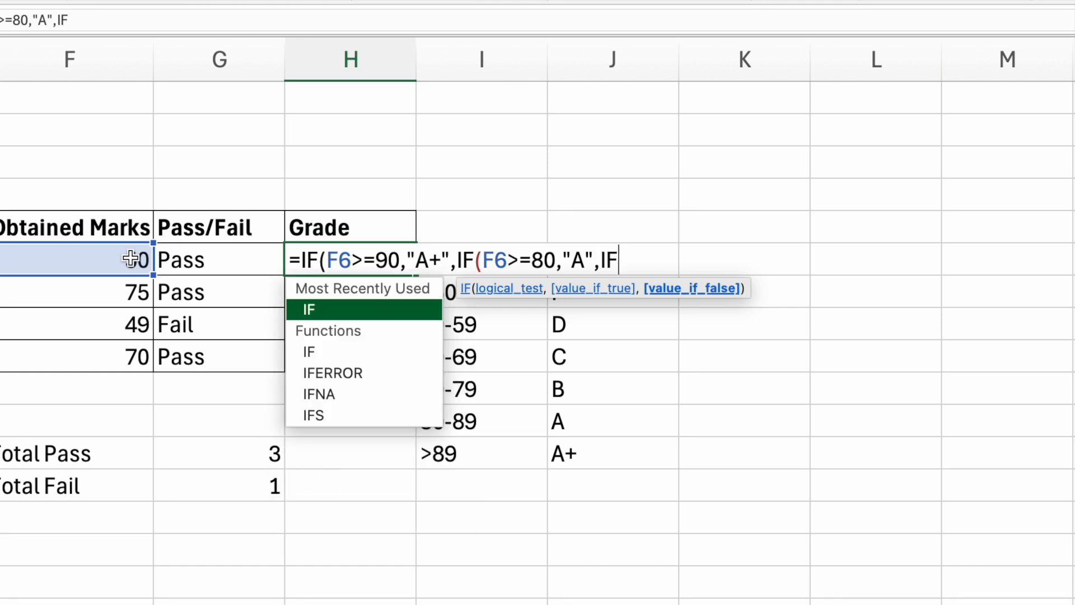
text(()
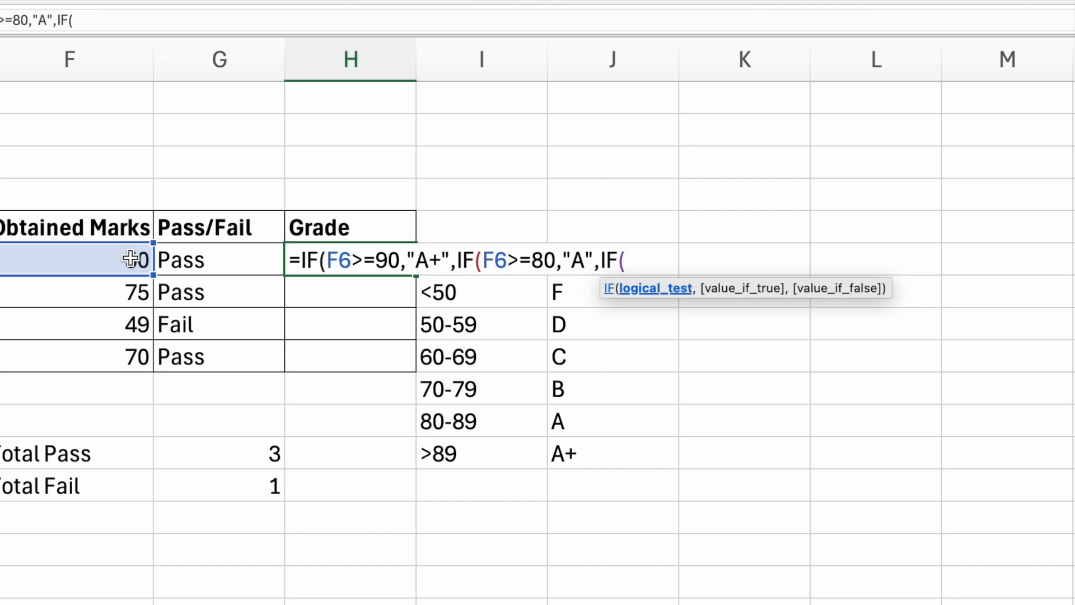
text(F6)
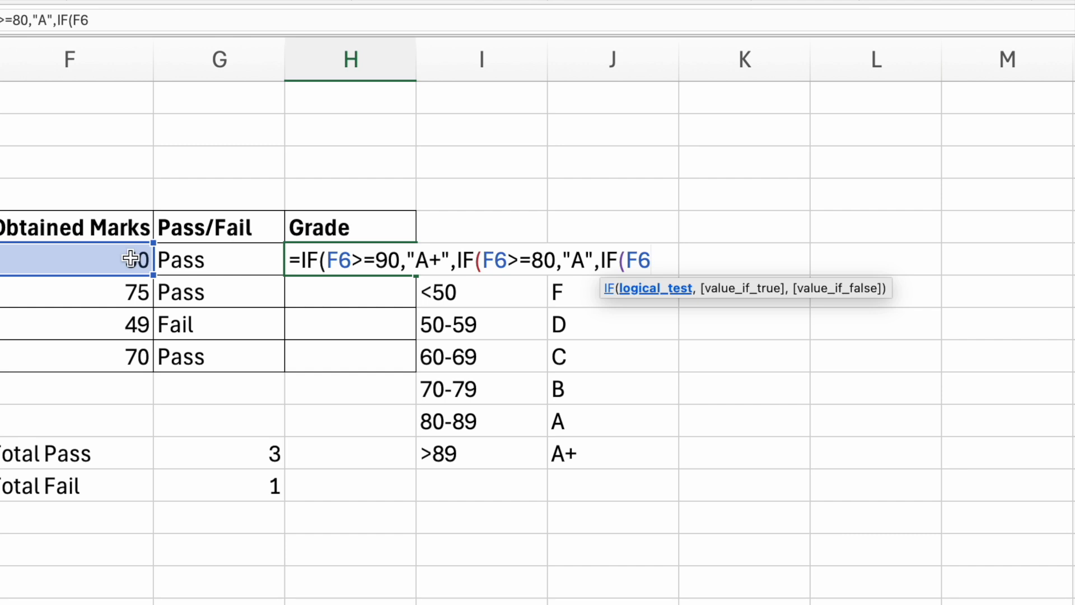
text(>=70)
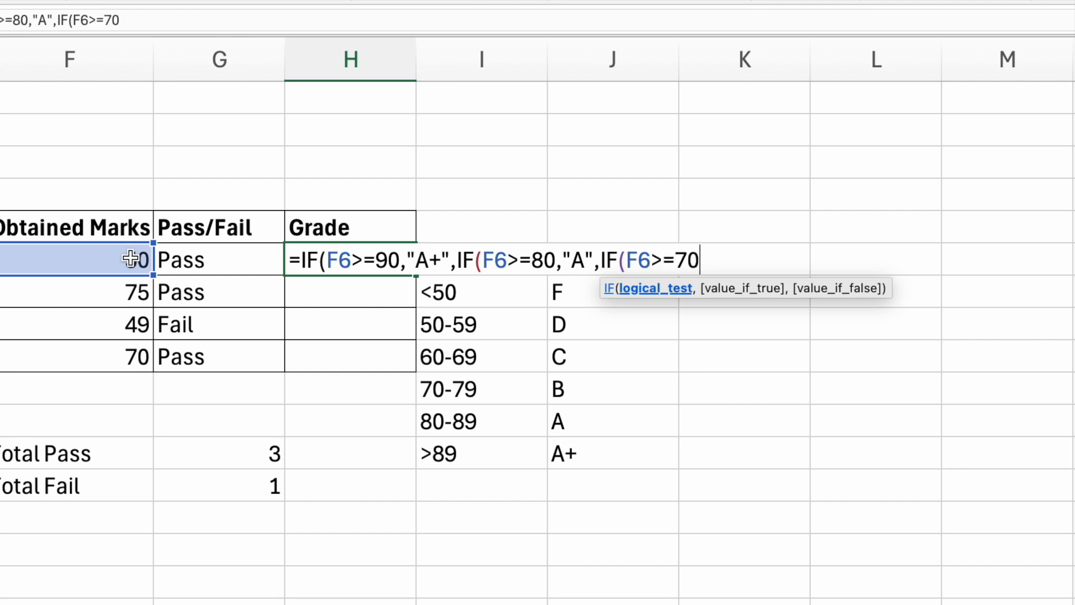
text(,")
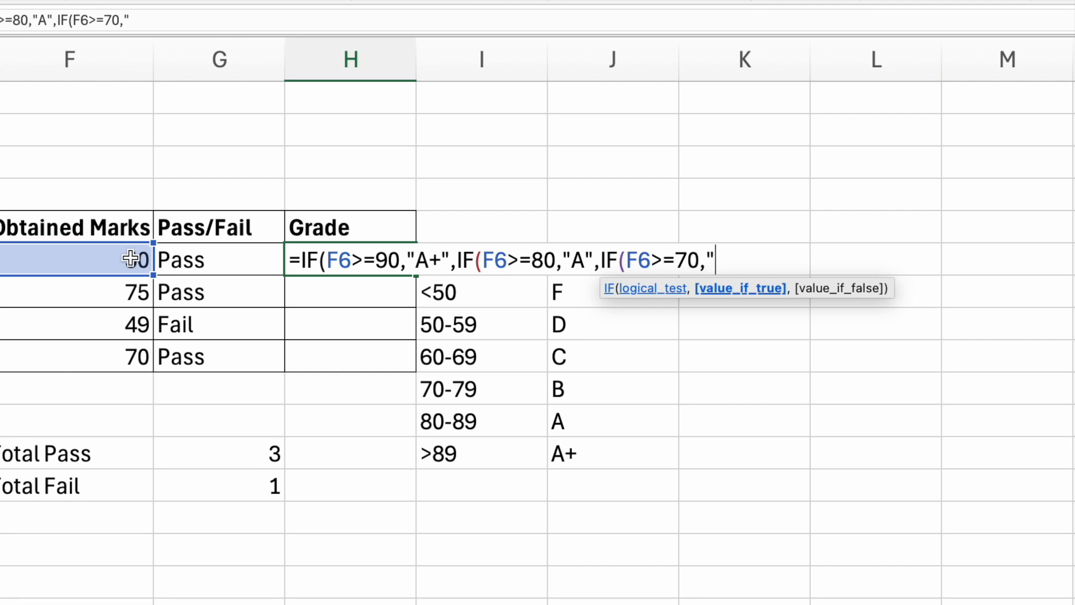
text(B",IF(F6>=60,"C",IF(F6>=50,"D","F")
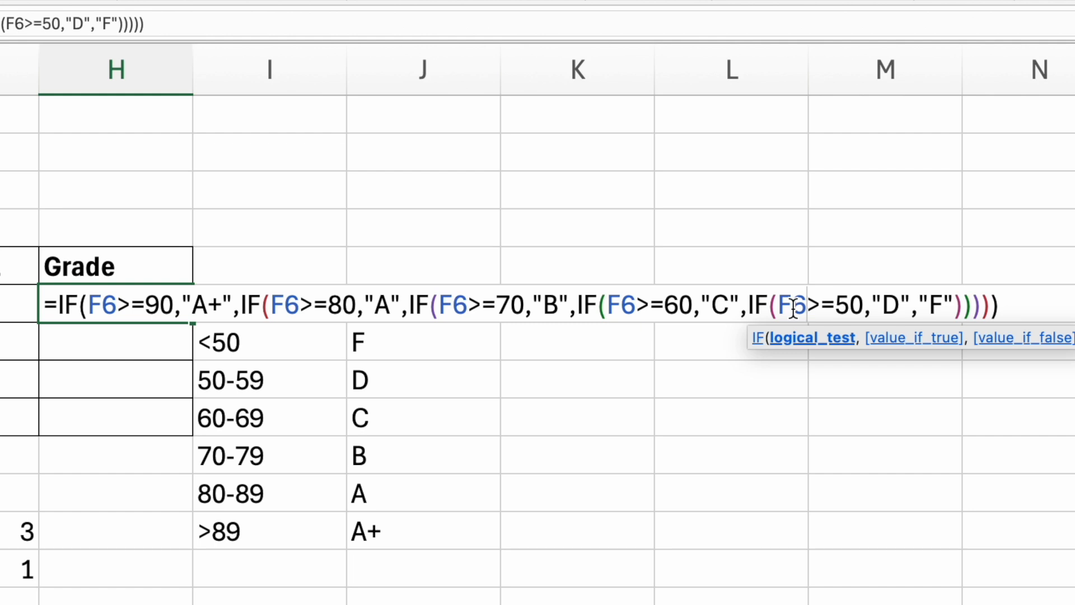
key(Return)
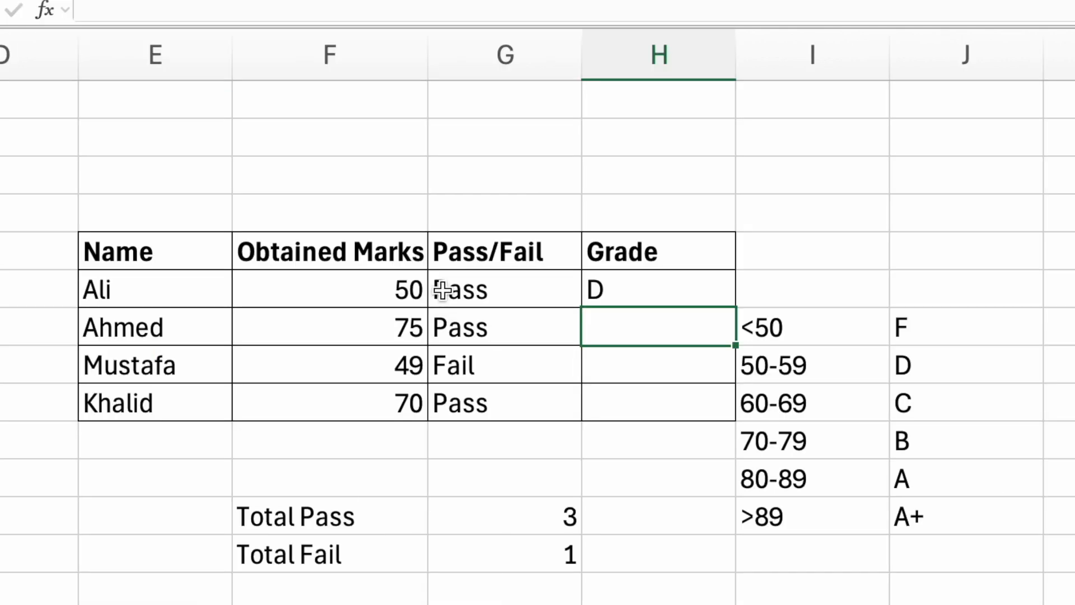
Fill the grade formula from H6 down through H9 for the remaining students
click(677, 290)
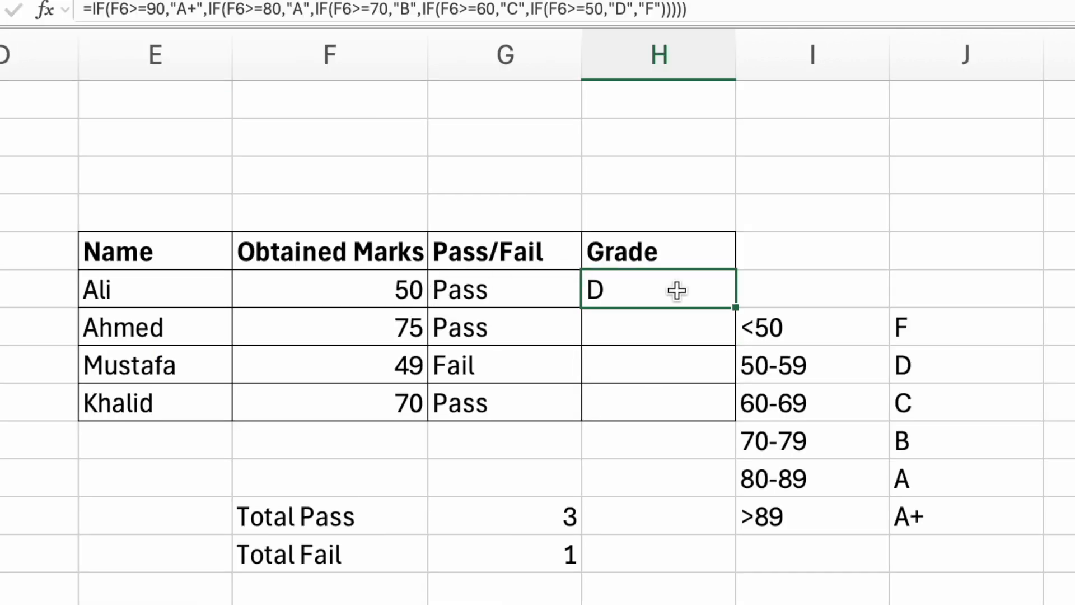
drag(735, 307, 732, 404)
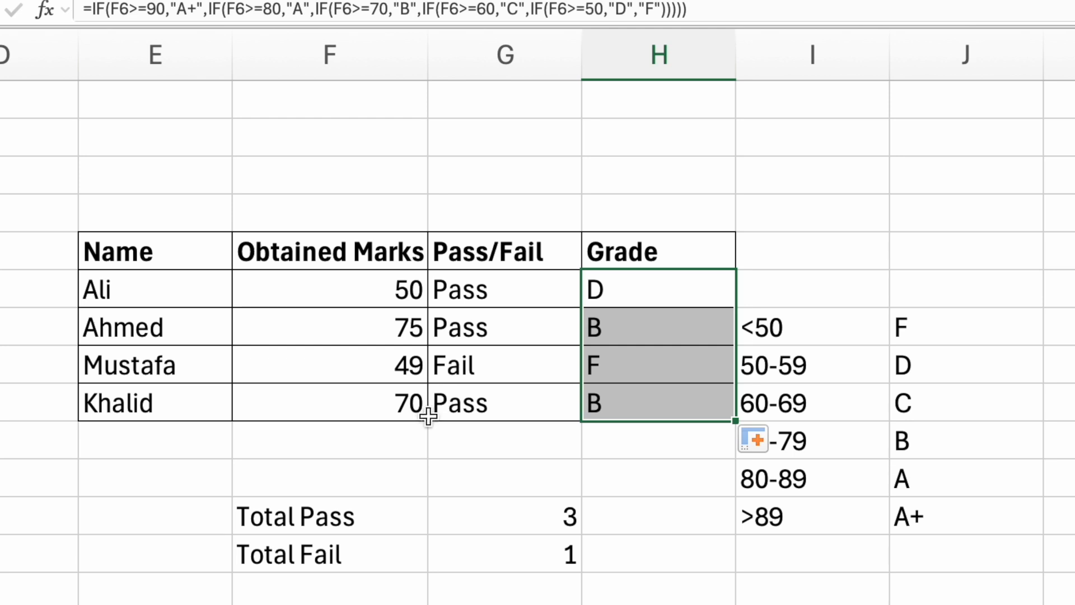
Set the obtained marks in F9 to 95
click(413, 405)
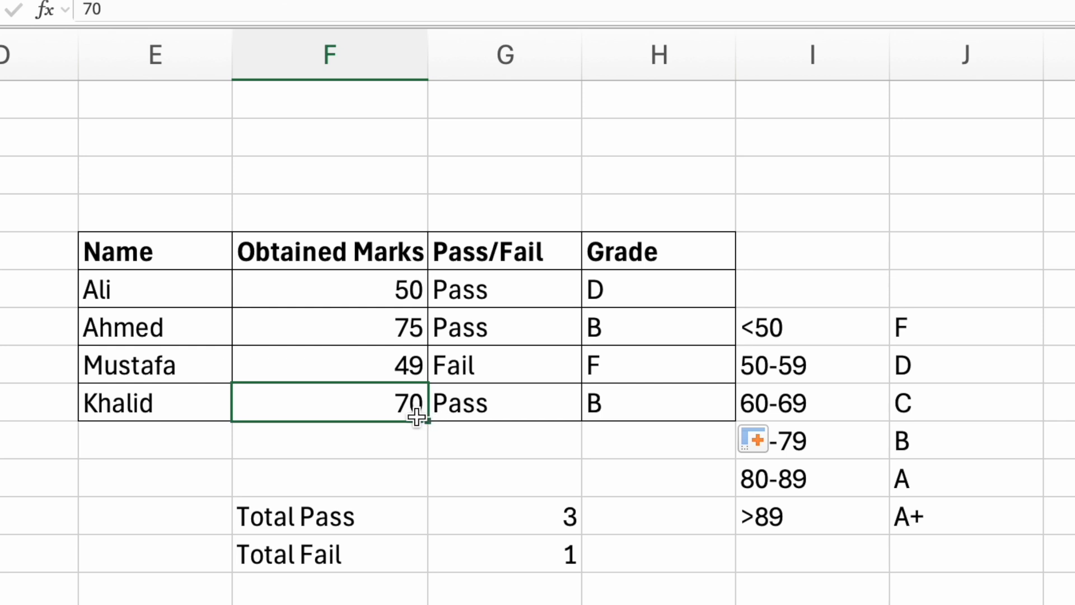
text(95)
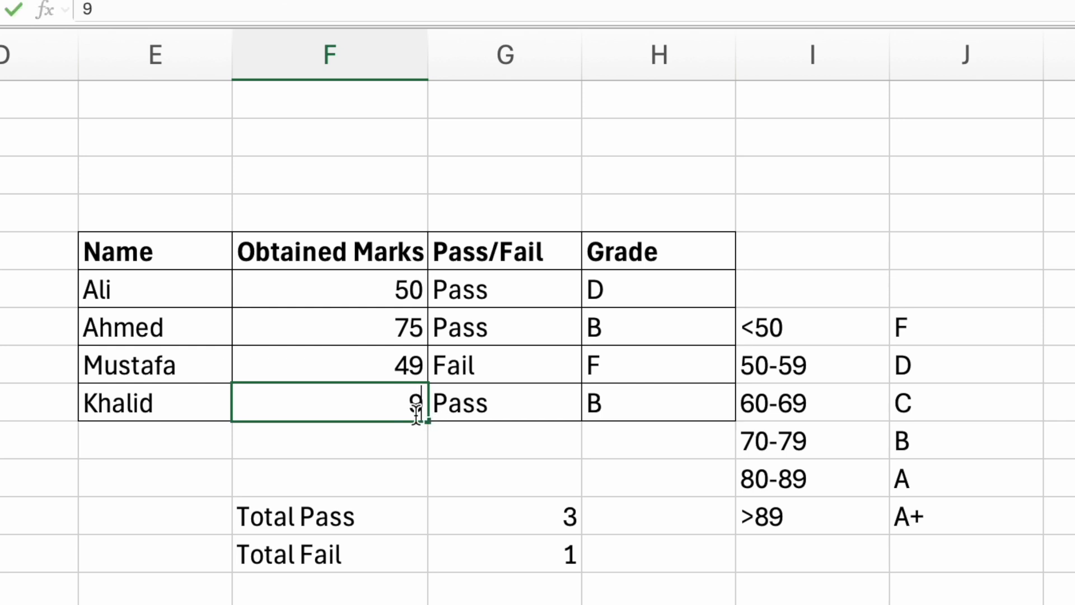
click(480, 410)
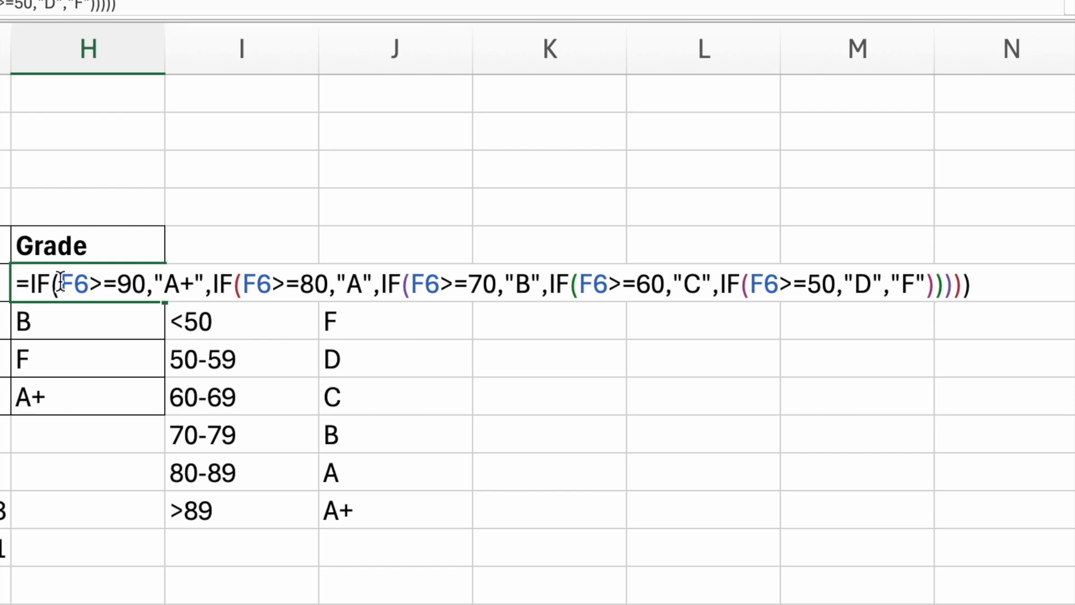
Review the nested IF formula in H6, examining each logical test, its grade value and the final value-if-false argument
drag(61, 283, 144, 286)
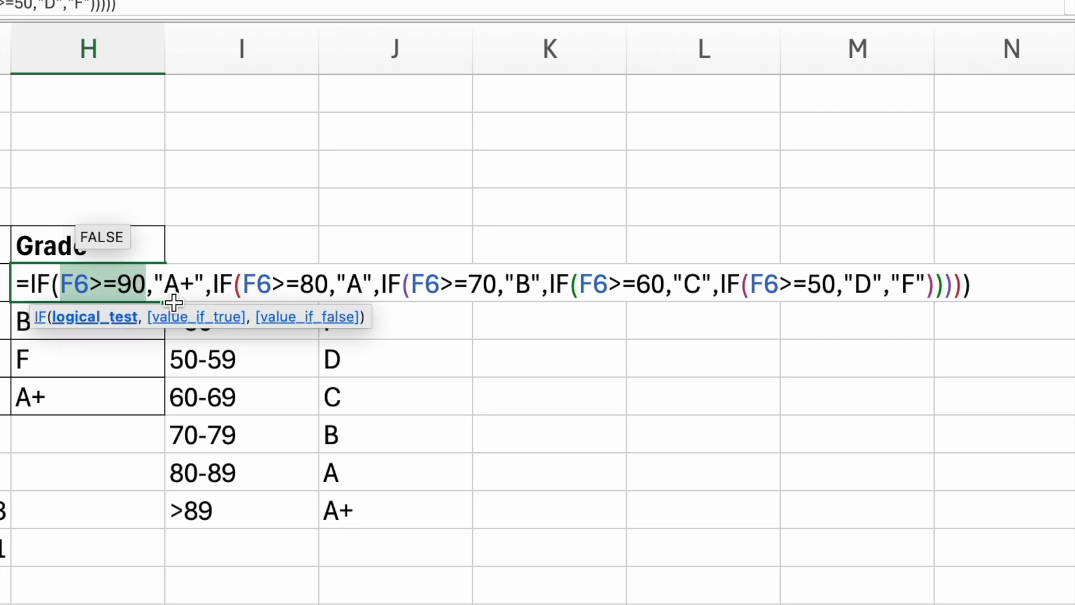
click(161, 282)
drag(162, 282, 193, 282)
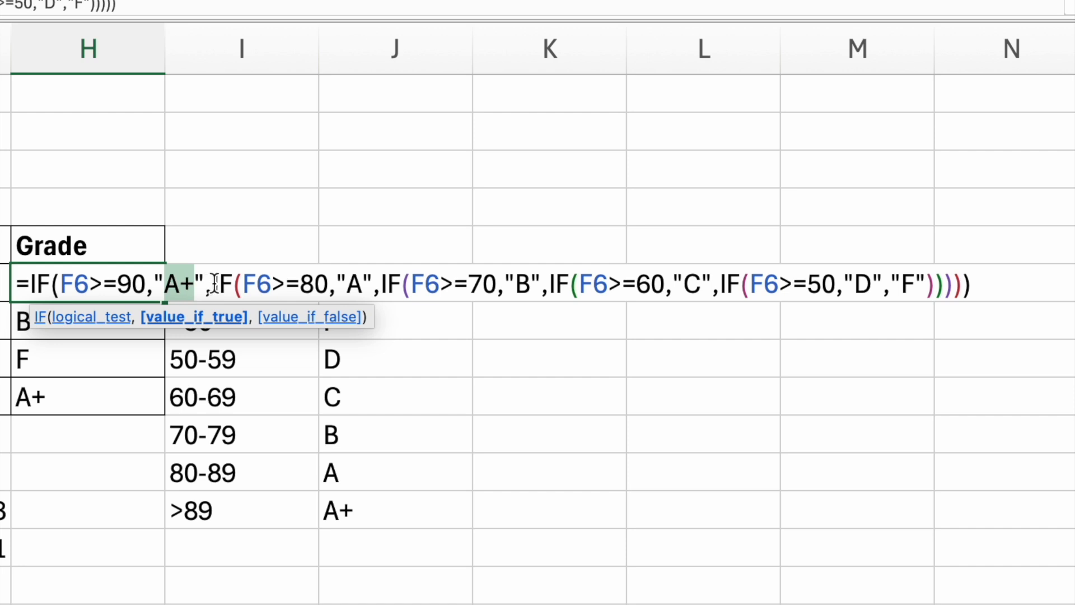
drag(213, 283, 325, 289)
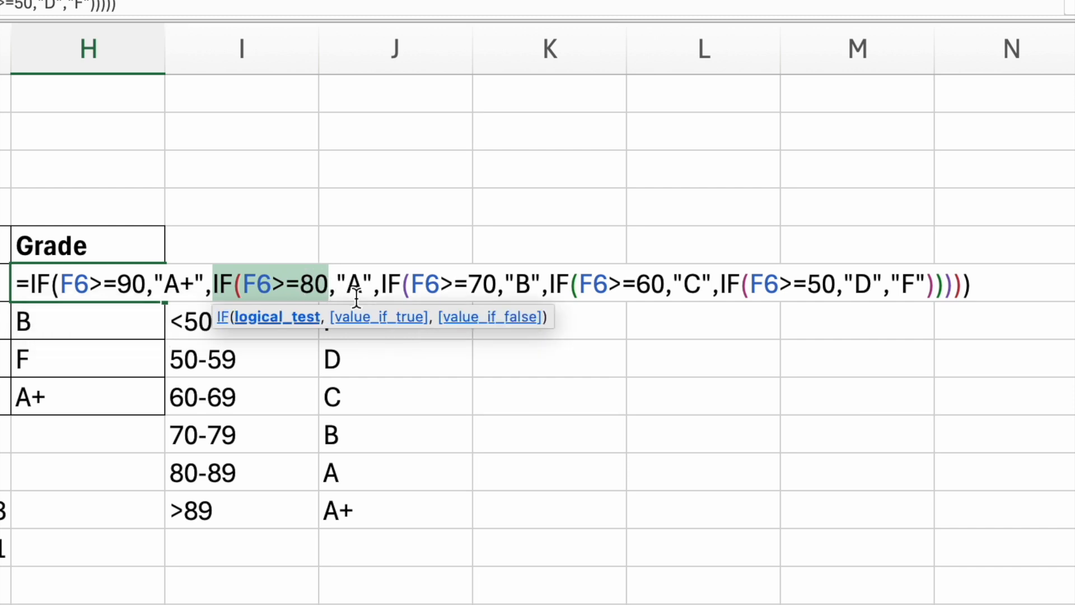
drag(337, 284, 502, 284)
click(516, 284)
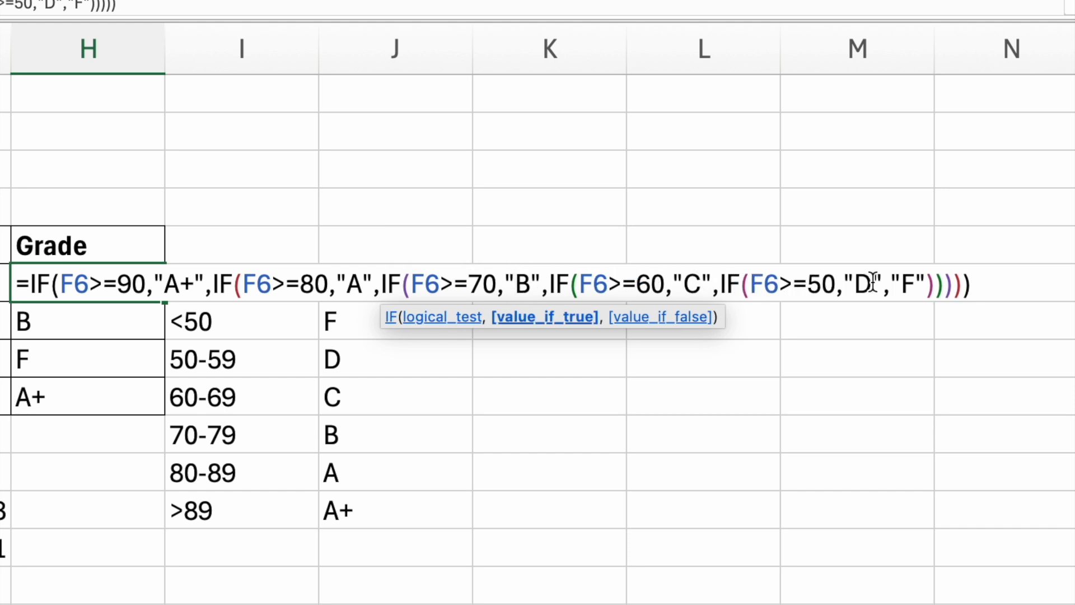
drag(884, 284, 926, 285)
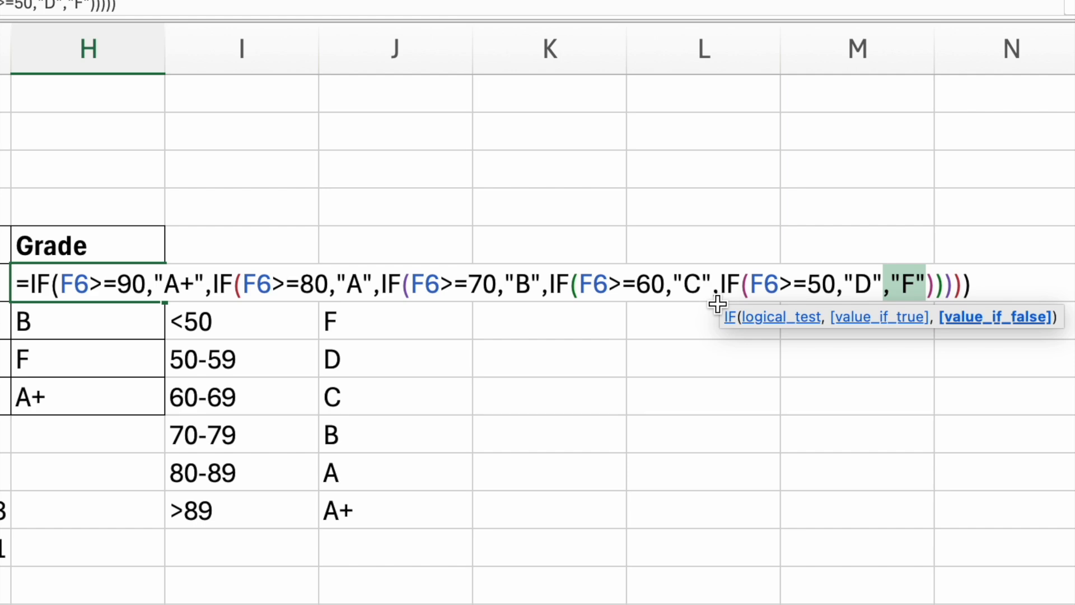
key(Return)
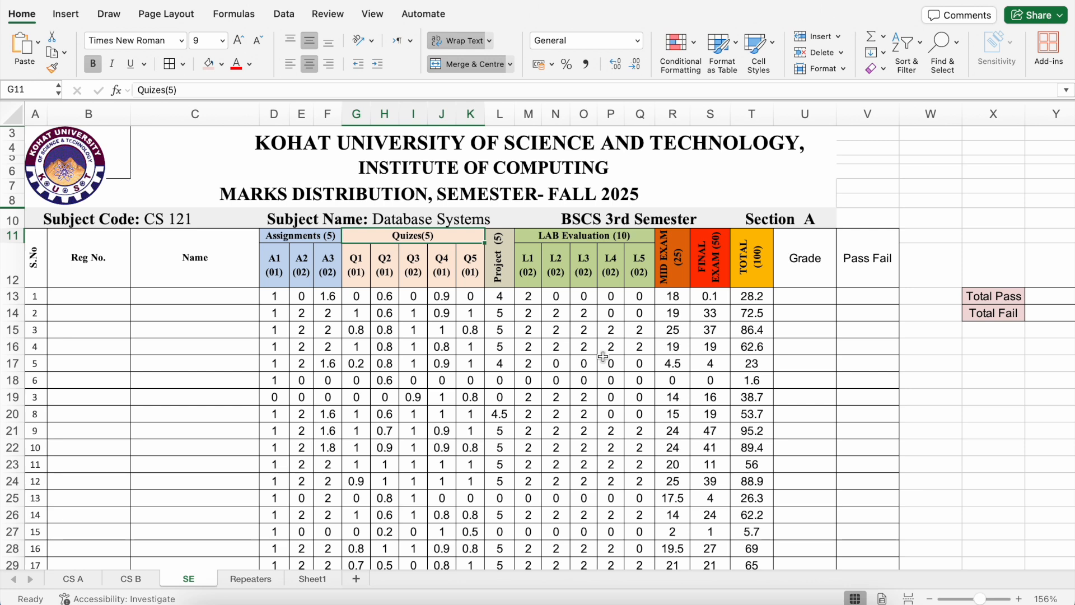
Check the merge-and-centre setting on the university name, institute and marks distribution title cells of the SE sheet
click(539, 144)
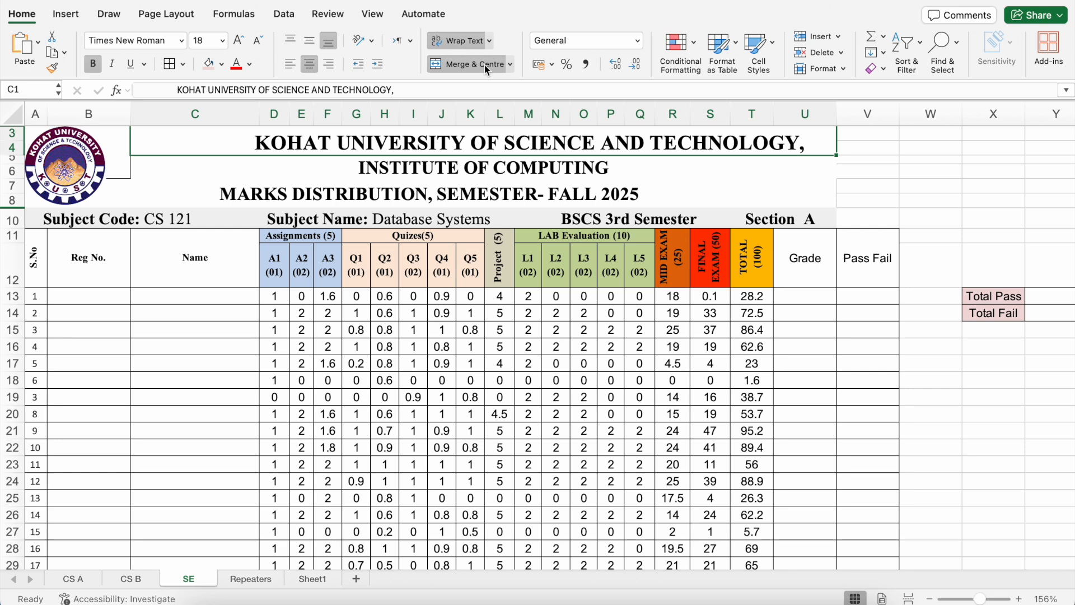
click(464, 166)
click(464, 194)
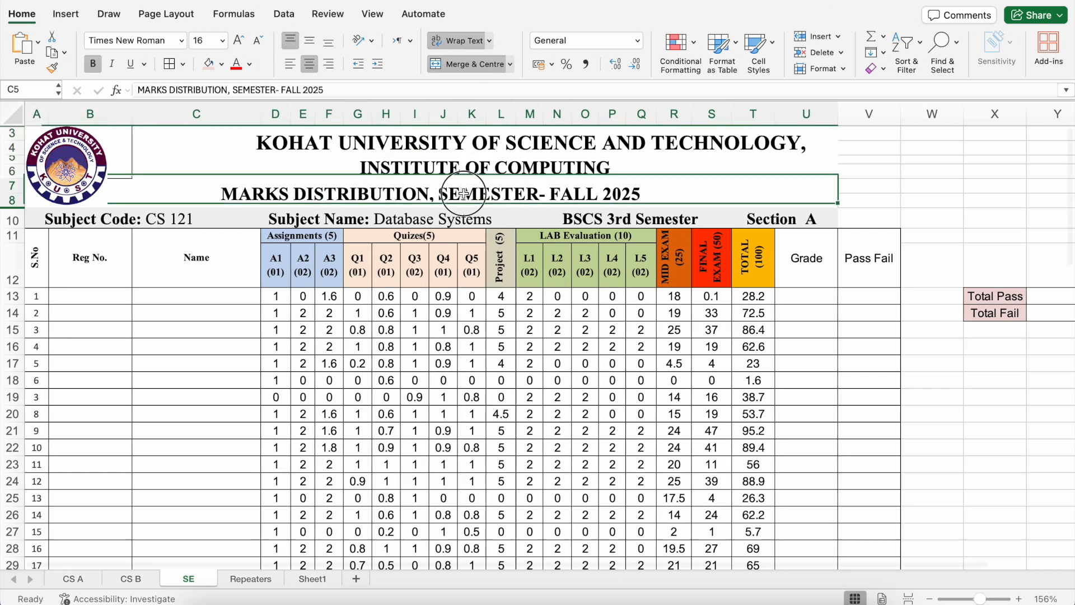
click(472, 168)
click(473, 184)
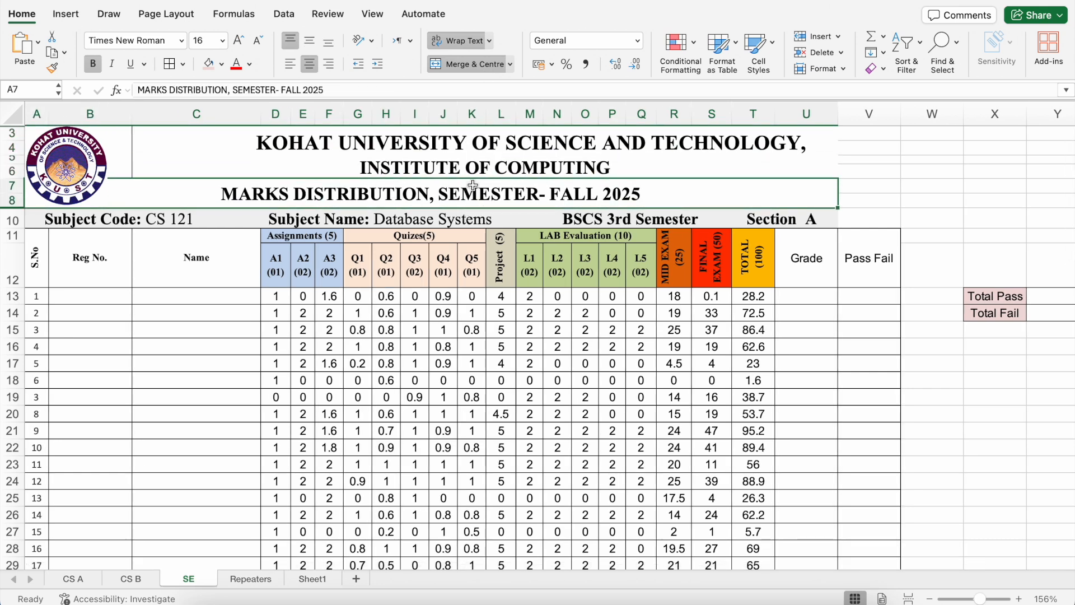
Unmerge the Quizes(5) header cell in row 11
click(454, 237)
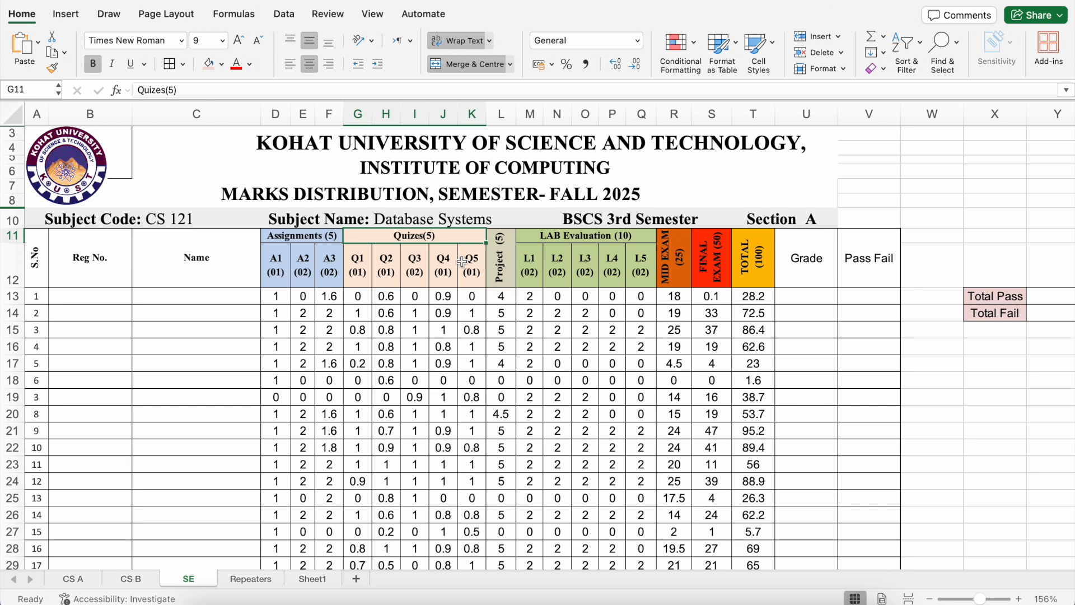
click(468, 63)
click(414, 265)
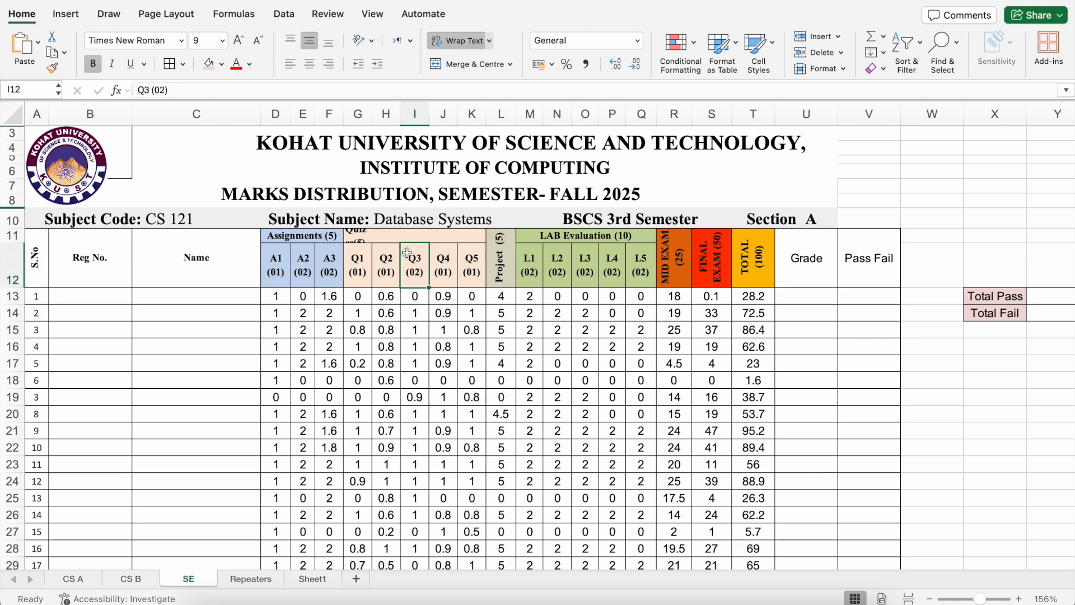
Merge and centre the Quizes(5) header across G11:K11, above the Q1 to Q5 columns
click(361, 239)
drag(360, 235, 467, 235)
click(453, 63)
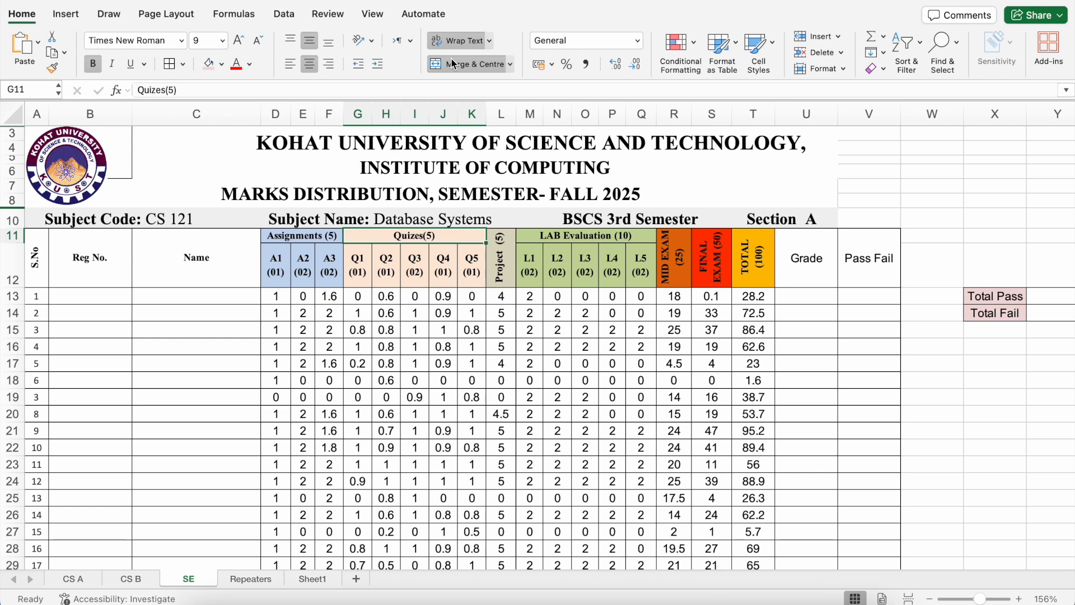
click(415, 256)
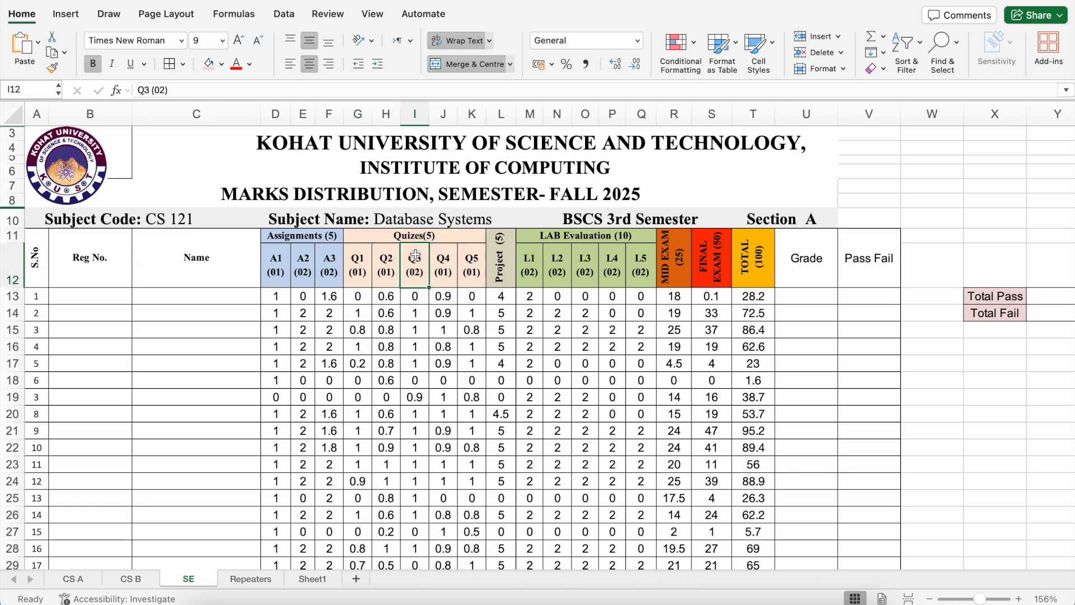
Turn off text wrapping for the Q1 (01) header in G12 and widen column G so it fits on one line
click(364, 270)
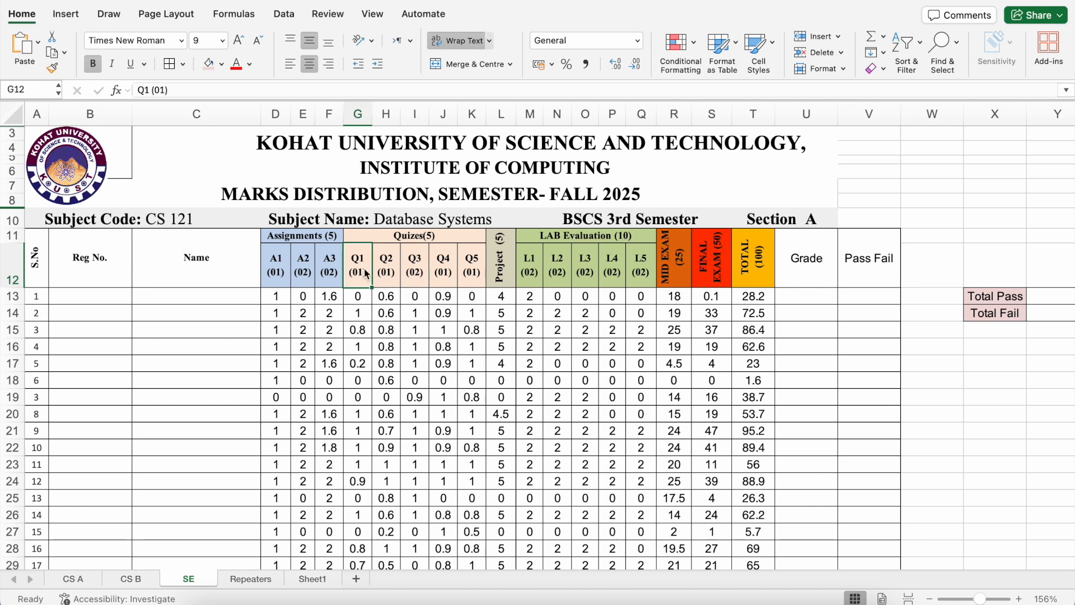
right_click(364, 272)
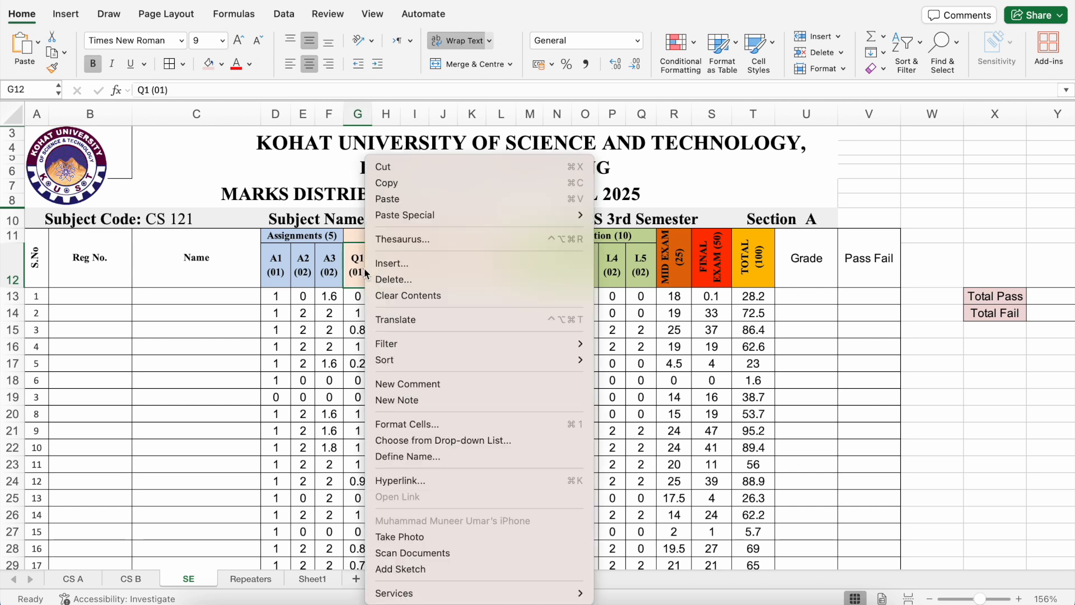
click(427, 417)
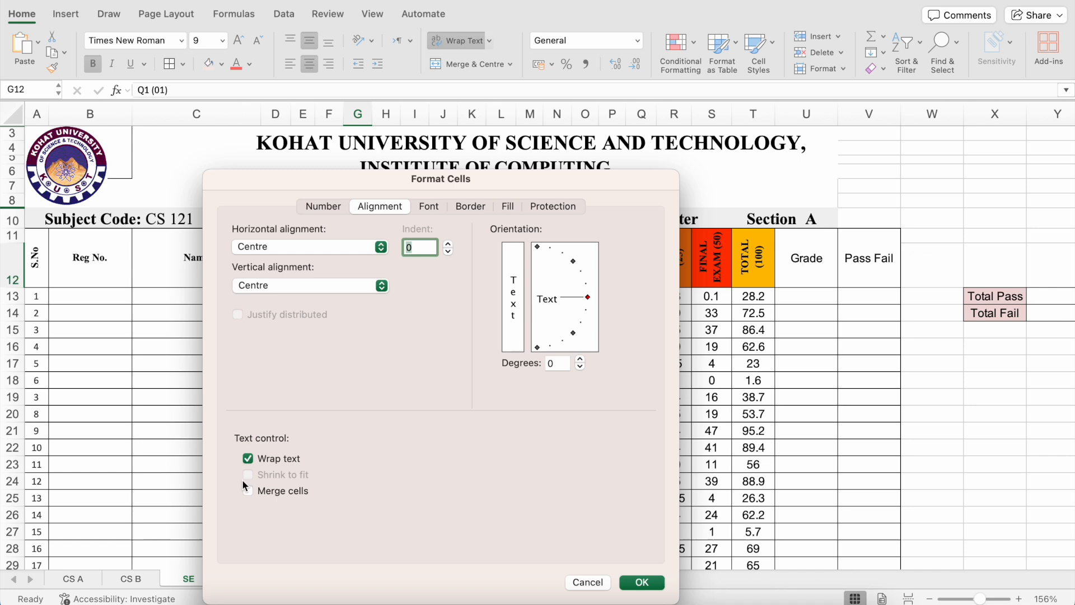
click(249, 459)
click(642, 582)
click(408, 332)
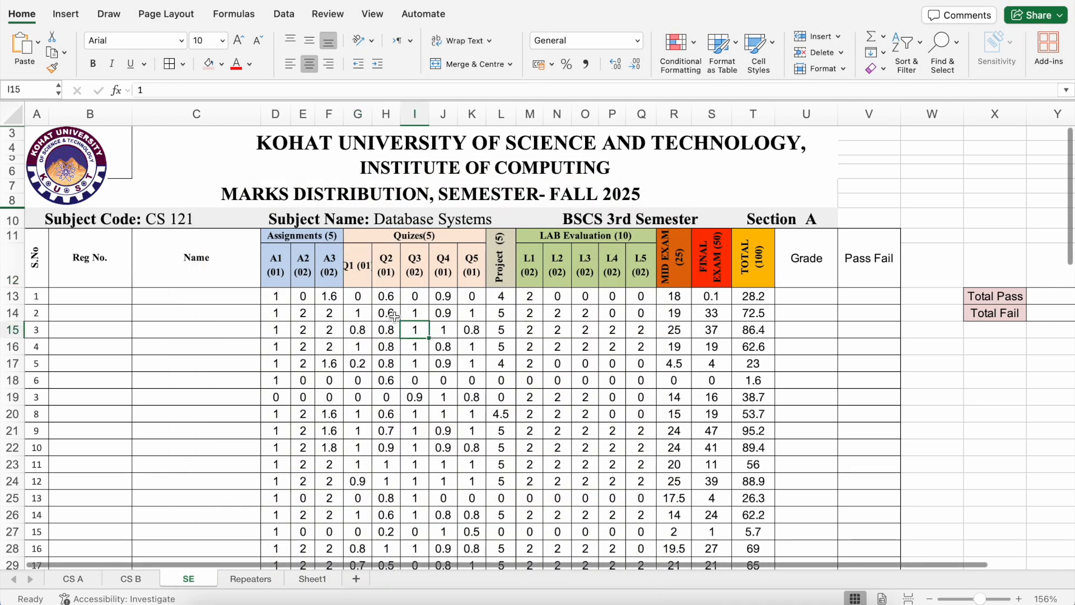
click(359, 263)
drag(372, 111, 392, 110)
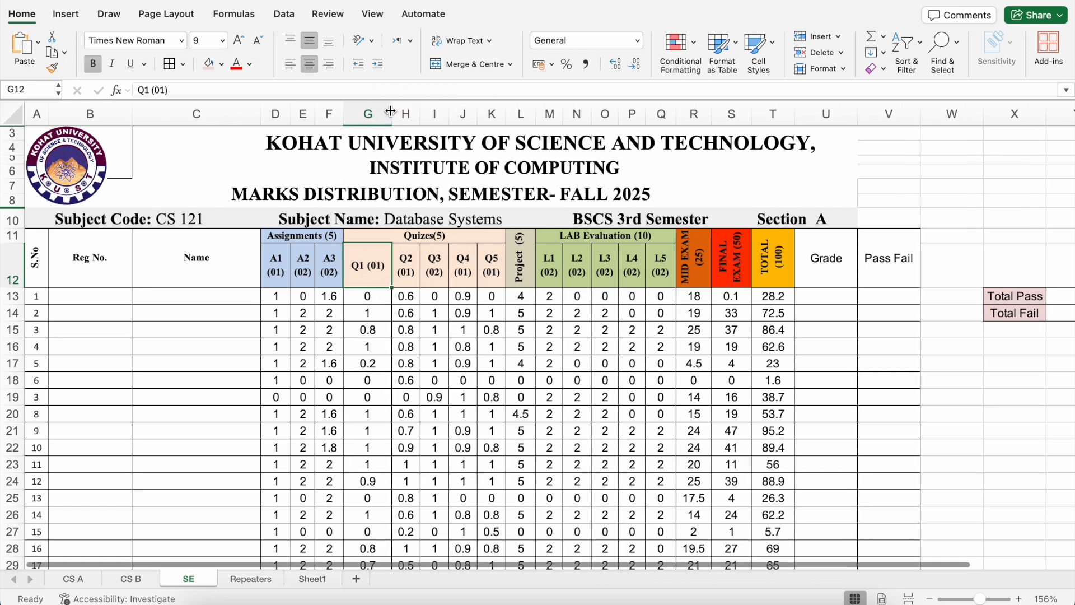
Turn on text wrapping for the Q1 (01) header in G12 and narrow column G so it breaks onto two lines
right_click(363, 275)
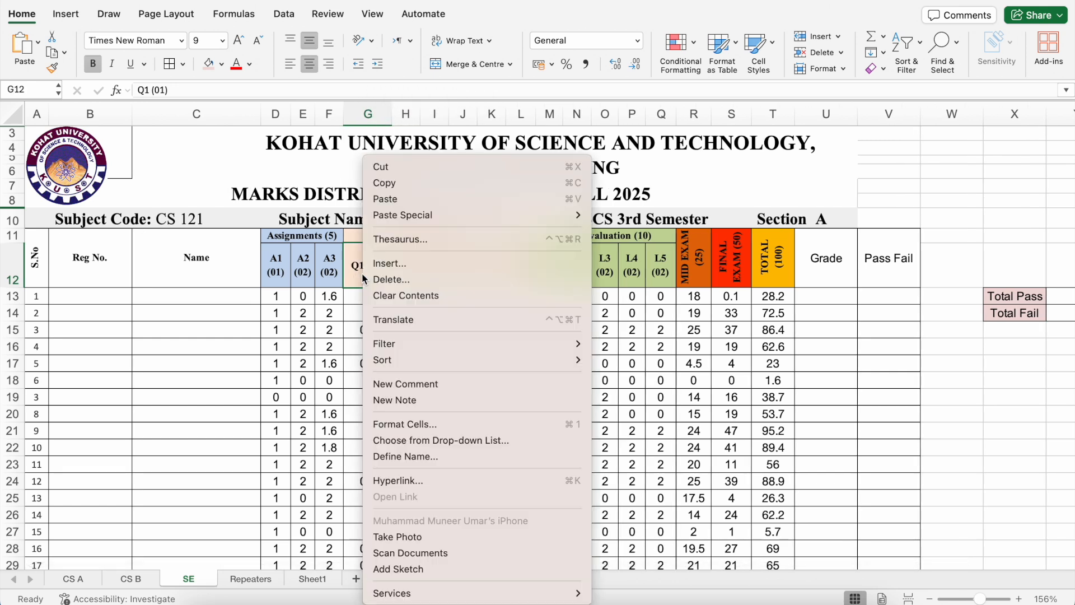
click(402, 424)
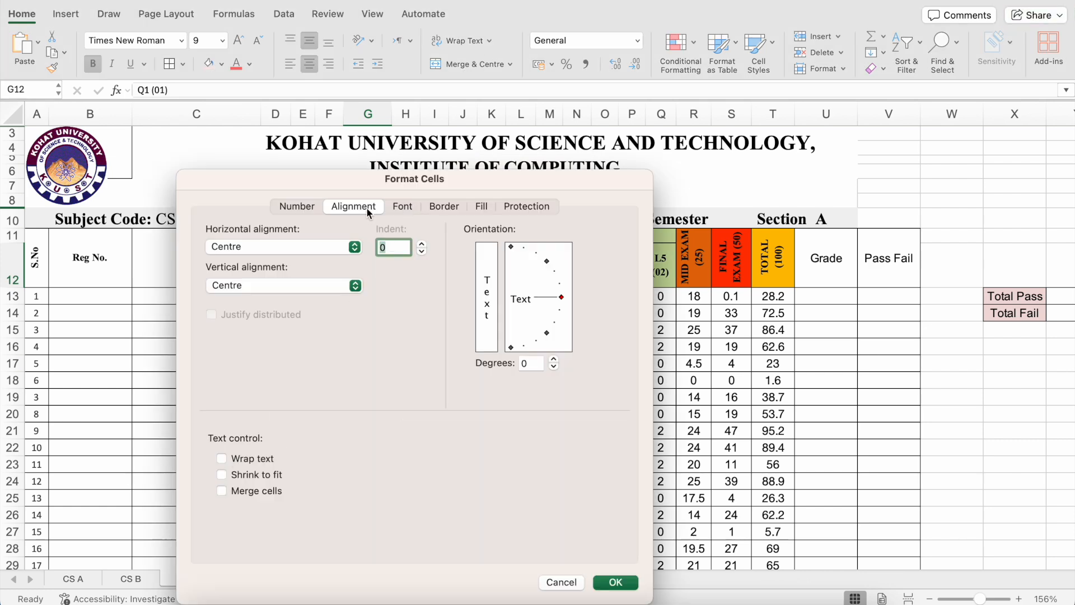
click(223, 459)
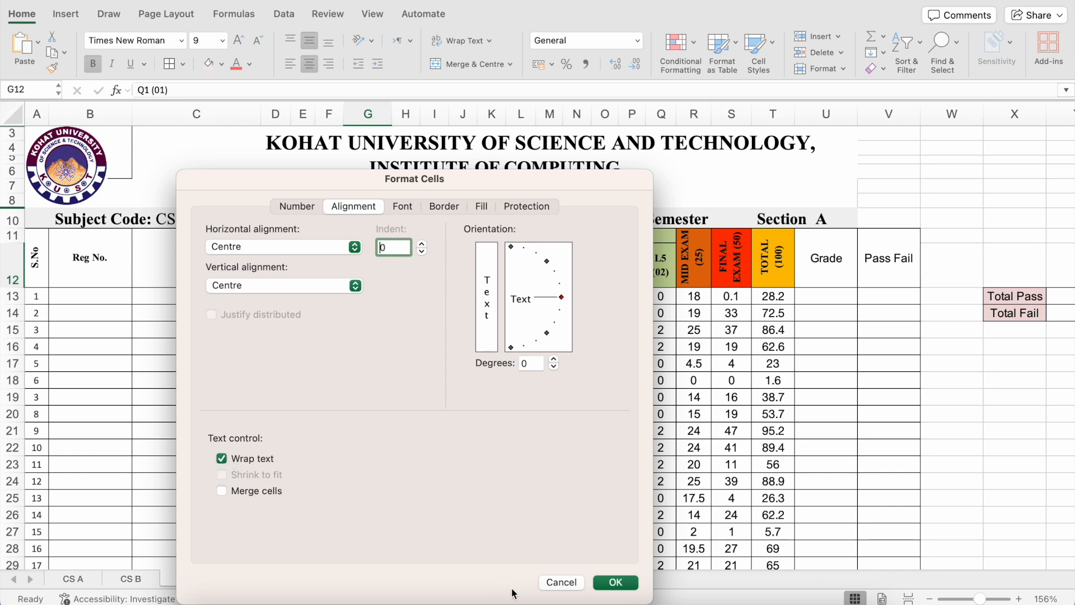
click(599, 583)
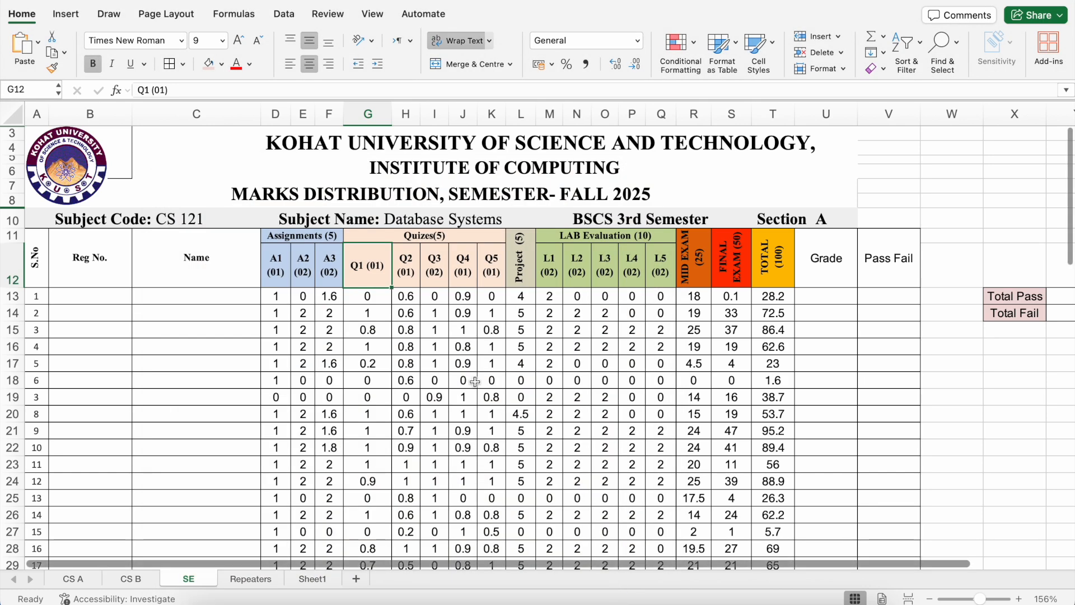
drag(392, 115, 376, 115)
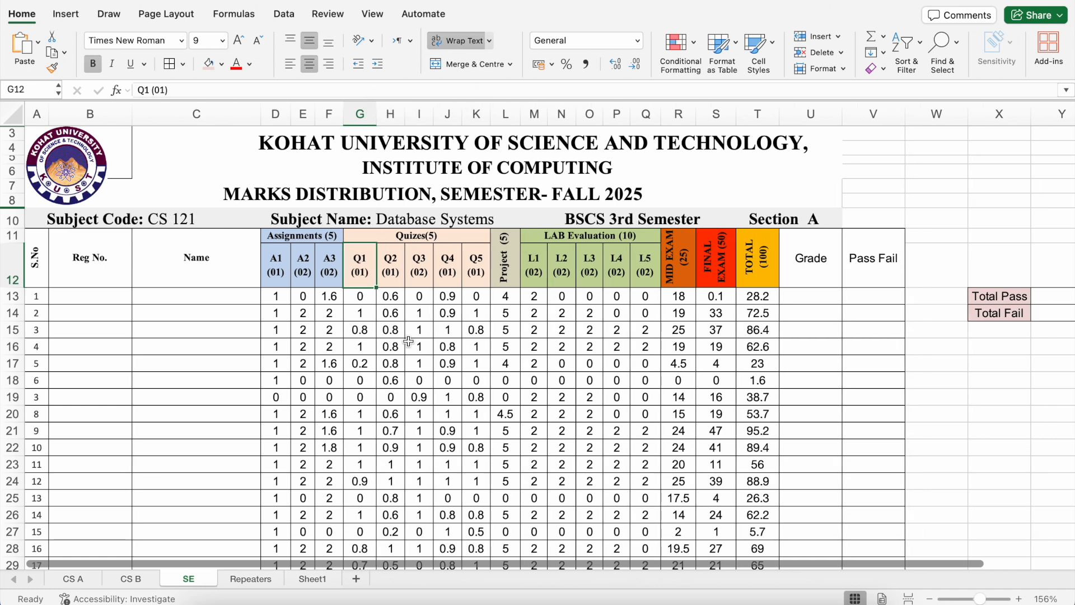
Replace text wrapping with Shrink to fit on the Q1 (01) header in G12, and widen column G
right_click(359, 261)
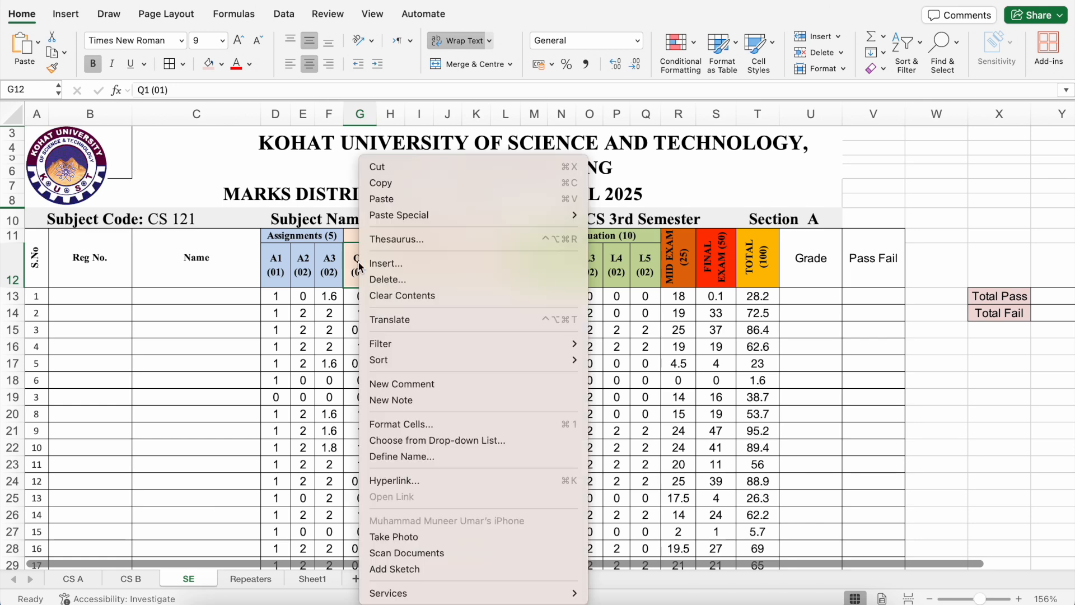
click(403, 423)
click(232, 462)
click(222, 475)
click(616, 582)
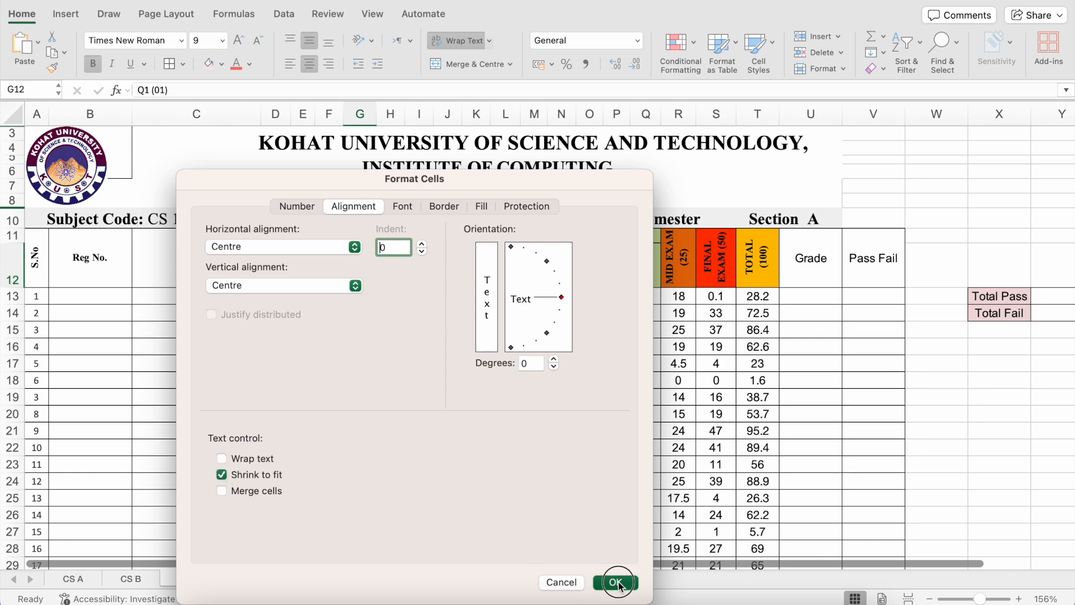
click(413, 326)
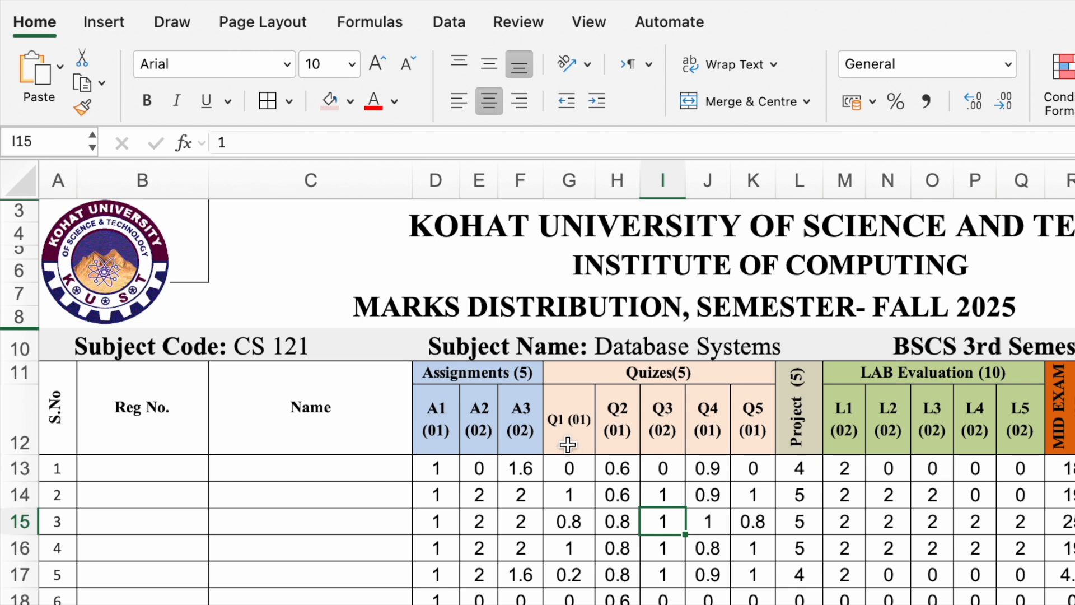
mouse_move(595, 187)
mouse_down()
mouse_move(573, 188)
mouse_move(614, 186)
mouse_up()
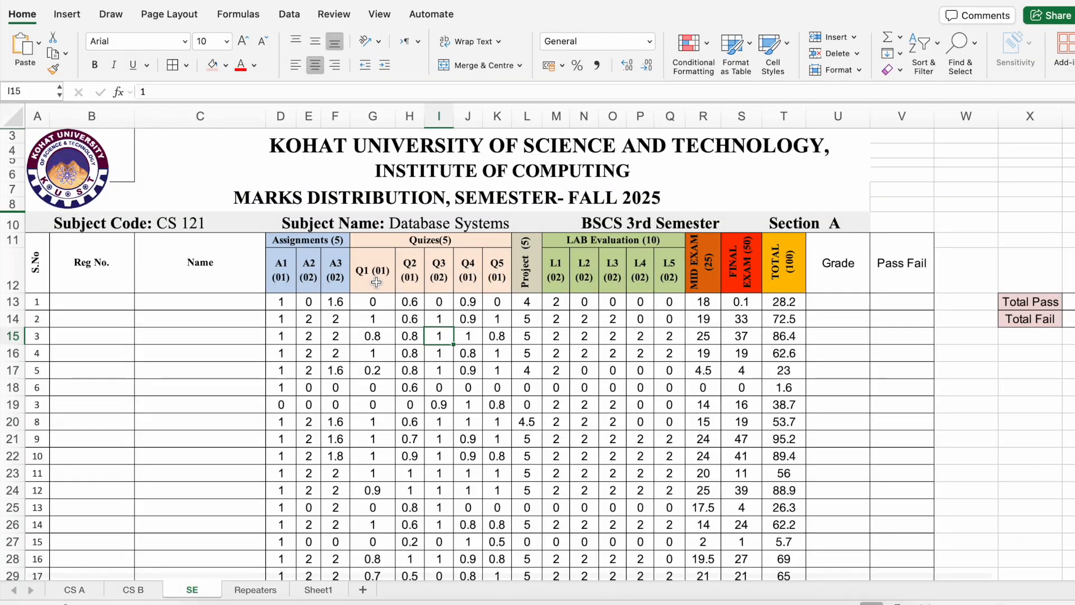
Re-enable Wrap text for the Q1 (01) header in G12 and narrow column G to about the width of the neighbouring quiz columns
right_click(375, 281)
click(440, 435)
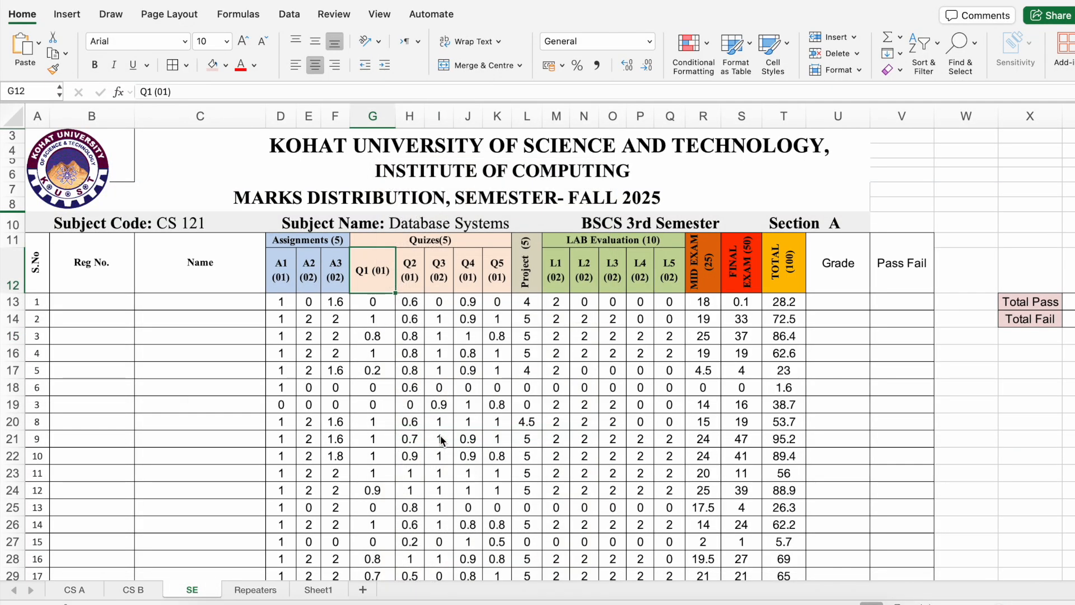
click(258, 467)
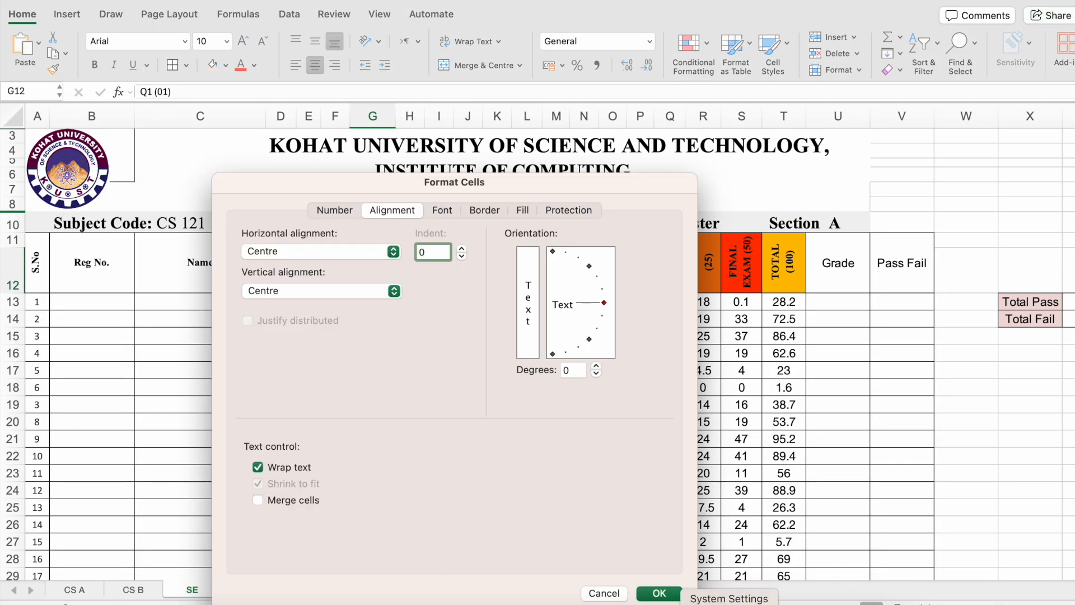
click(661, 593)
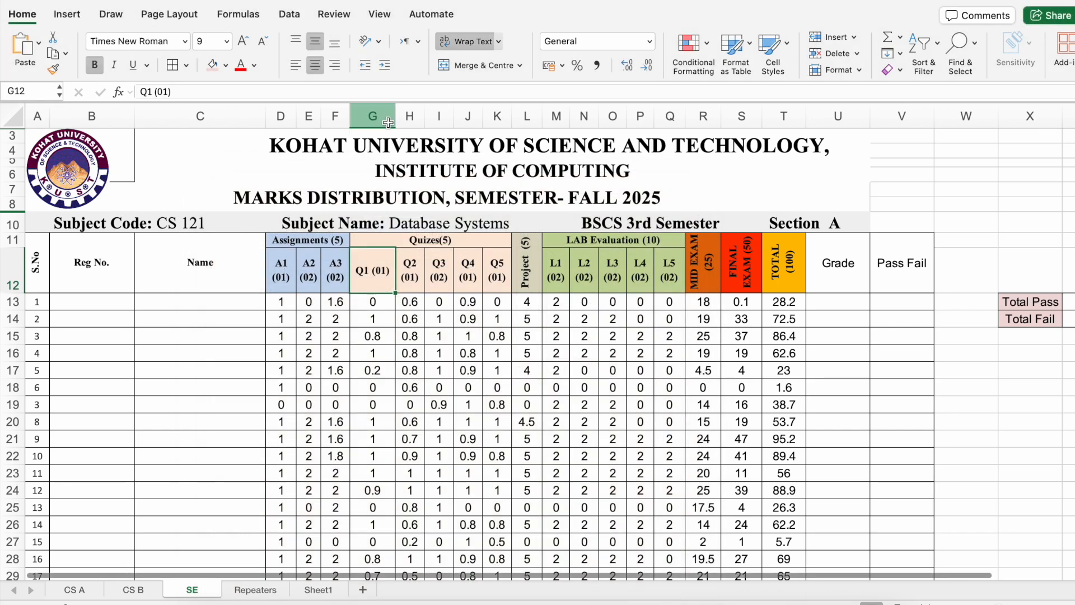
click(388, 122)
drag(395, 117, 383, 117)
click(567, 359)
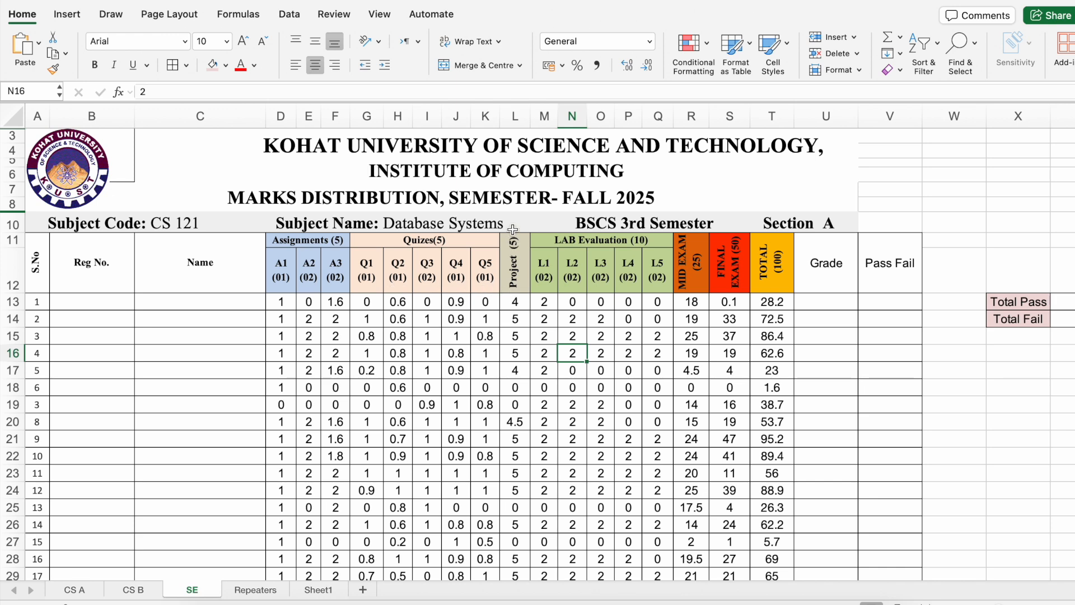
Set the Project (5) header's text orientation to 0 degrees and widen column L so it fits on one line
click(515, 285)
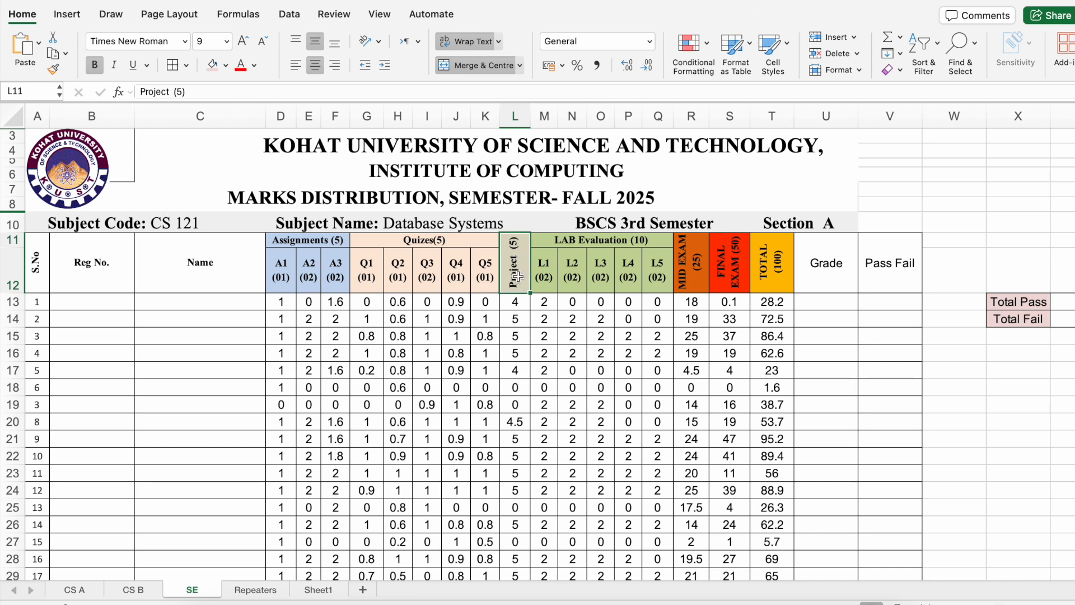
right_click(518, 277)
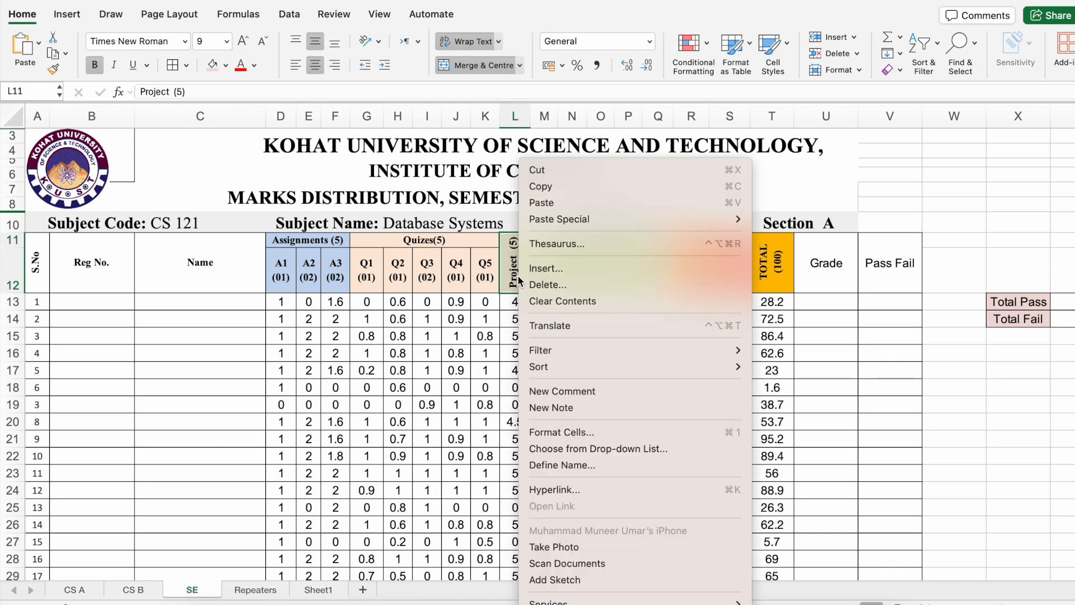
click(567, 430)
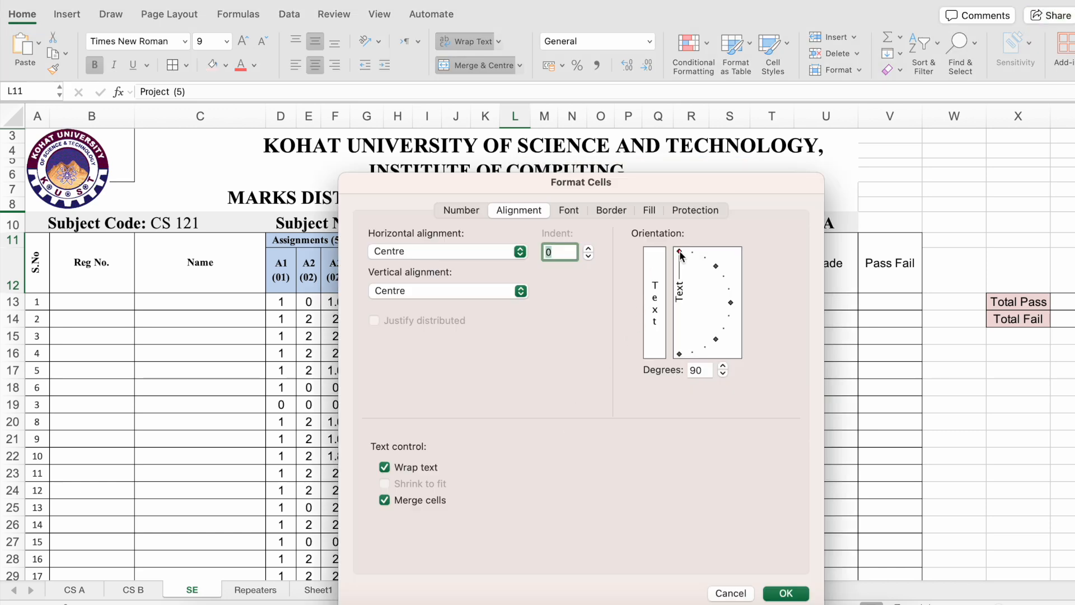
drag(681, 256, 733, 302)
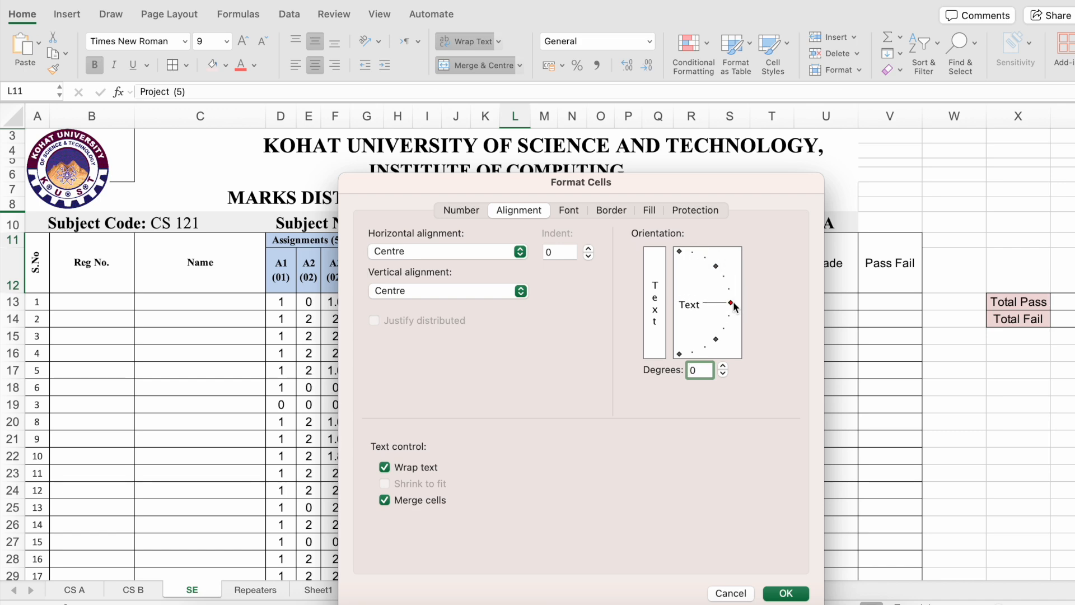
click(784, 593)
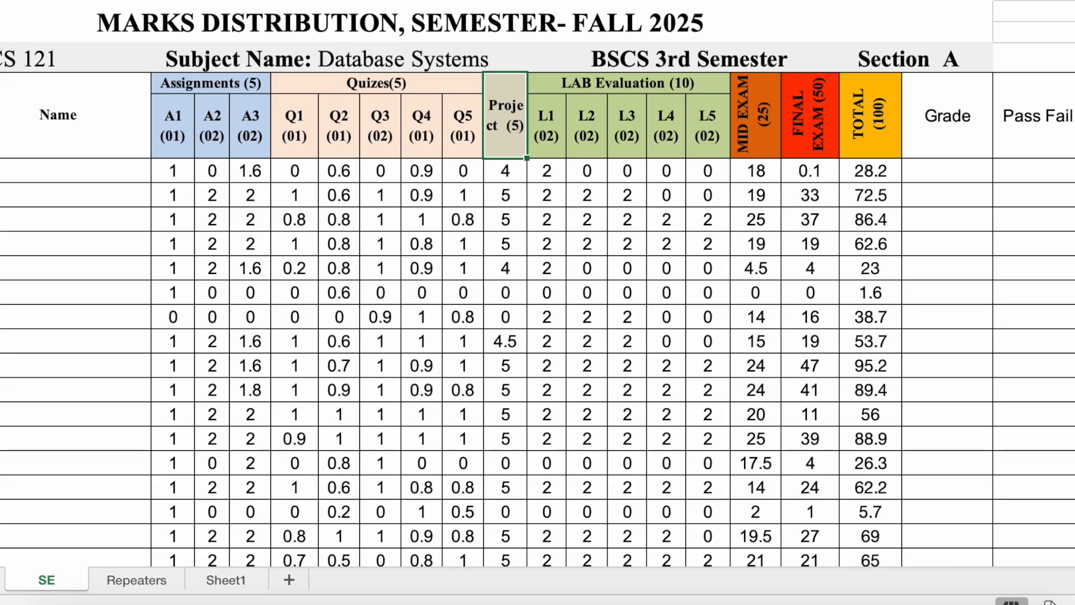
drag(528, 2, 567, 1)
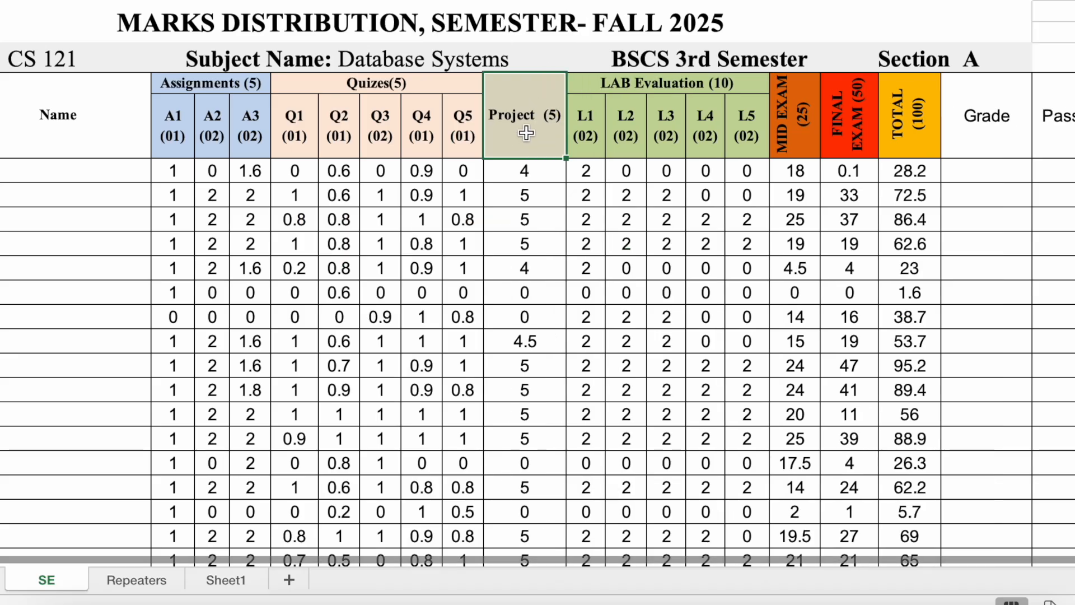
Slant the Project (5) header text downward to an orientation of -36 degrees
right_click(522, 131)
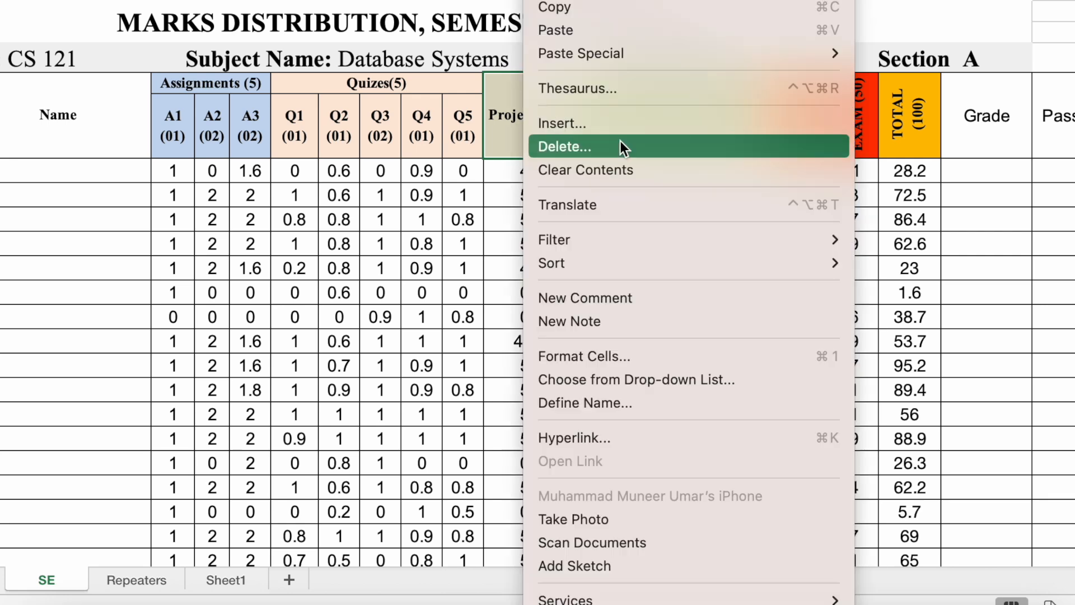
click(619, 354)
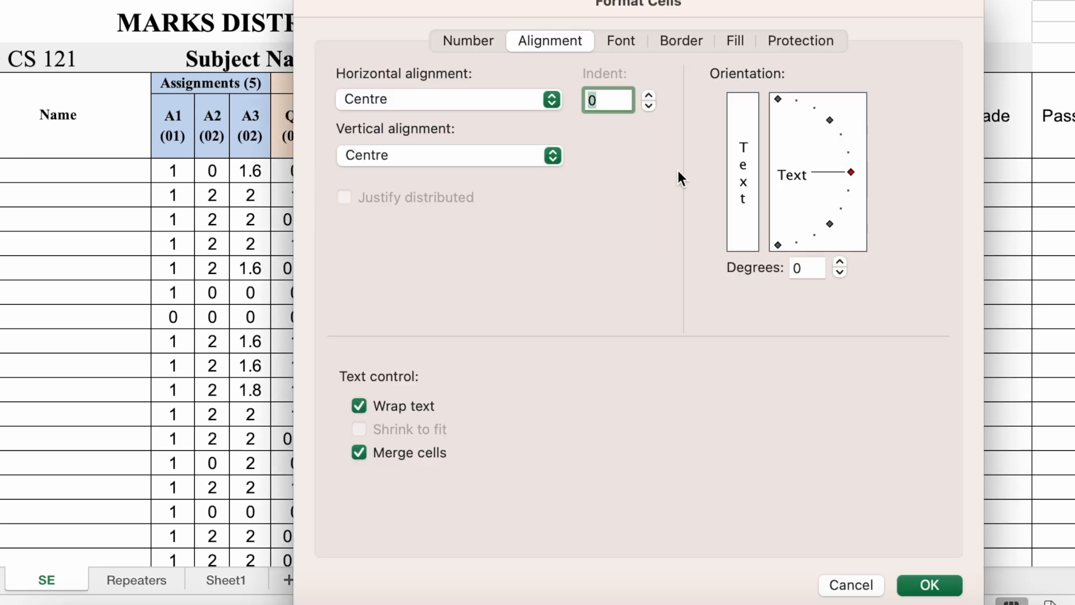
drag(849, 170, 850, 222)
click(920, 584)
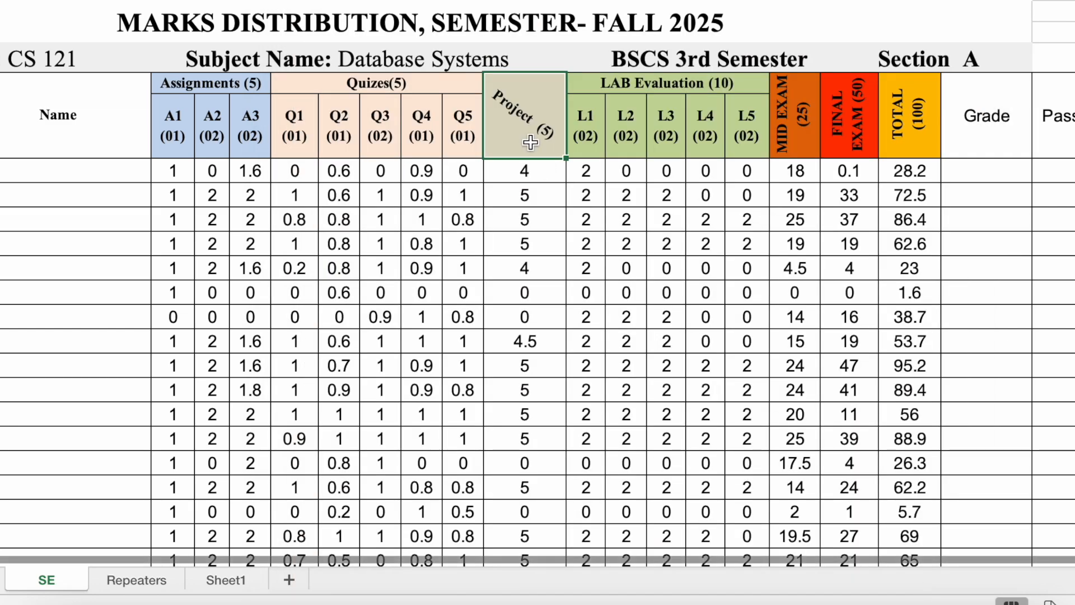
Switch the Project (5) header to stacked vertical text and widen column L slightly
right_click(532, 142)
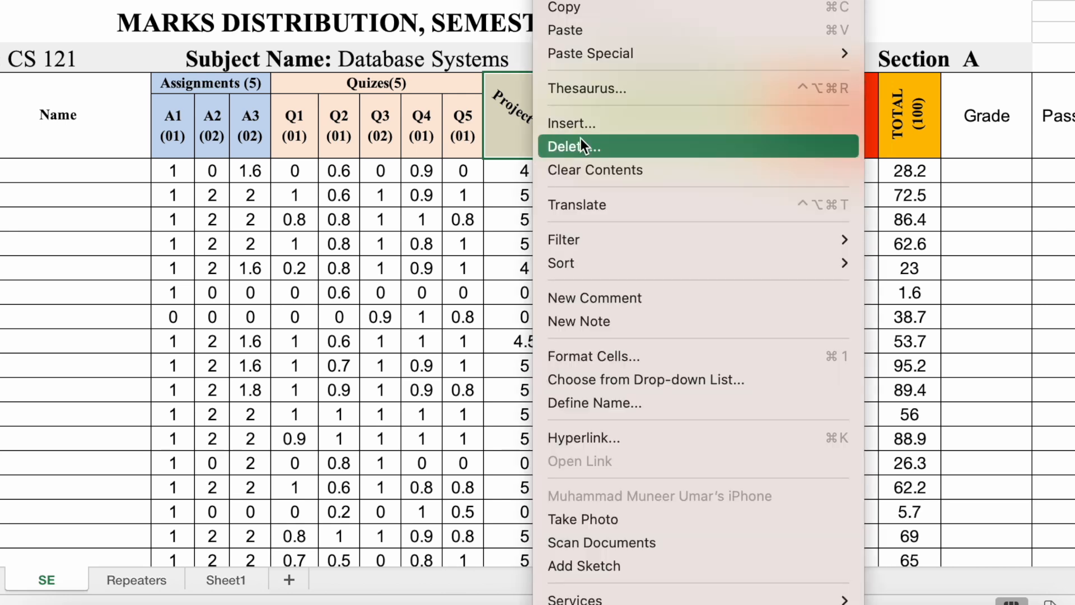
click(616, 354)
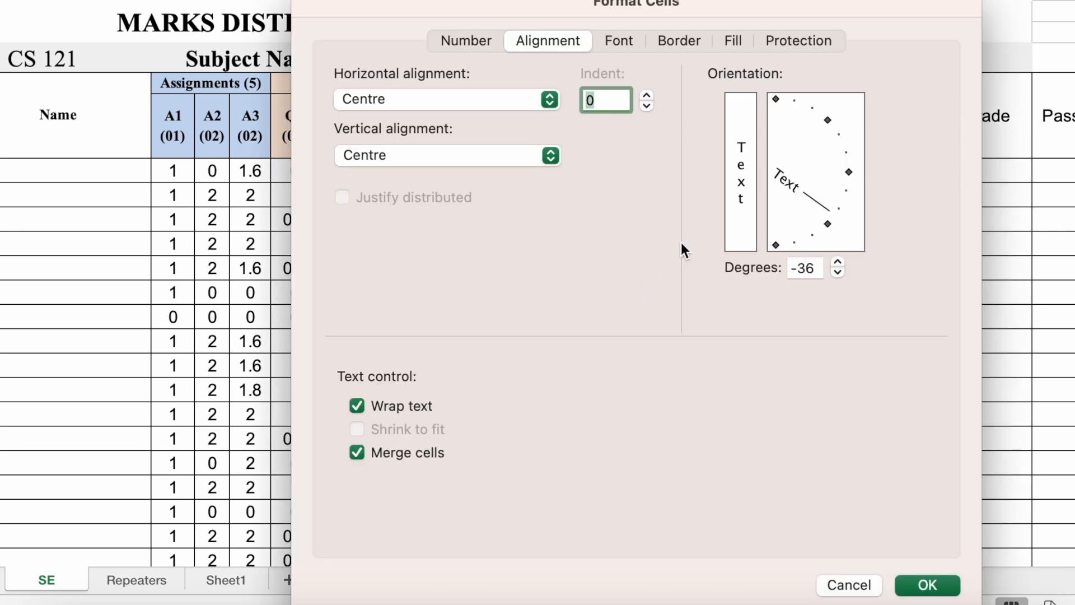
click(745, 165)
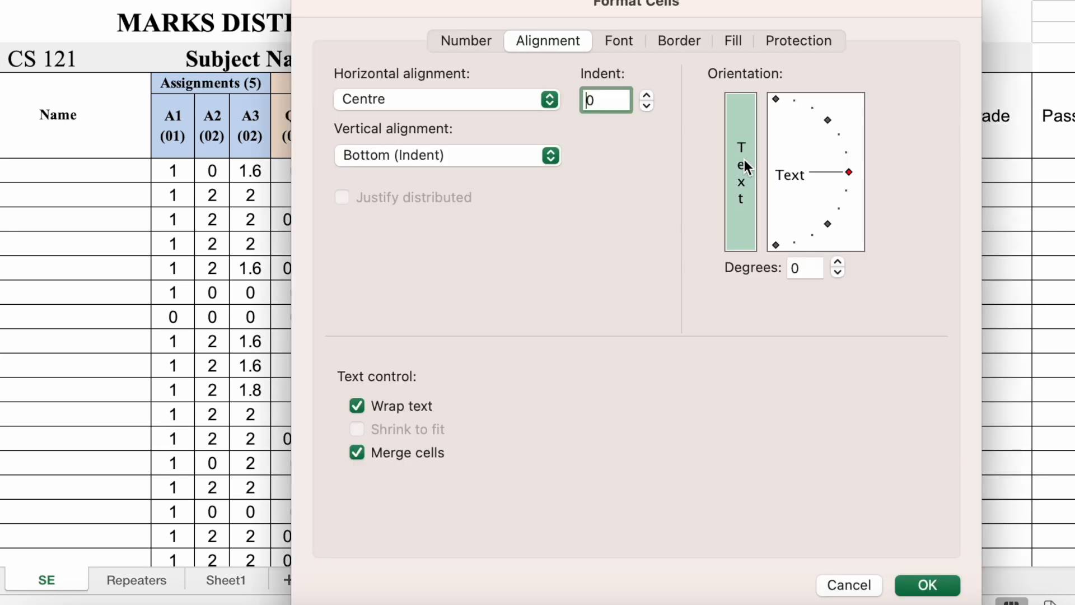
click(923, 585)
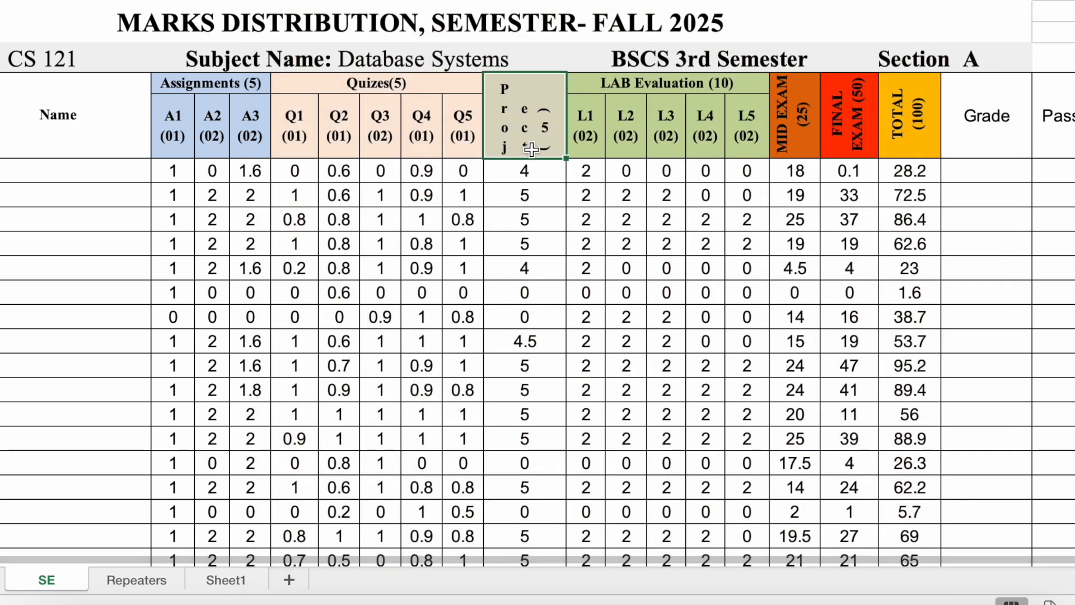
mouse_move(567, 1)
mouse_down()
mouse_move(530, 1)
mouse_move(577, 1)
mouse_up()
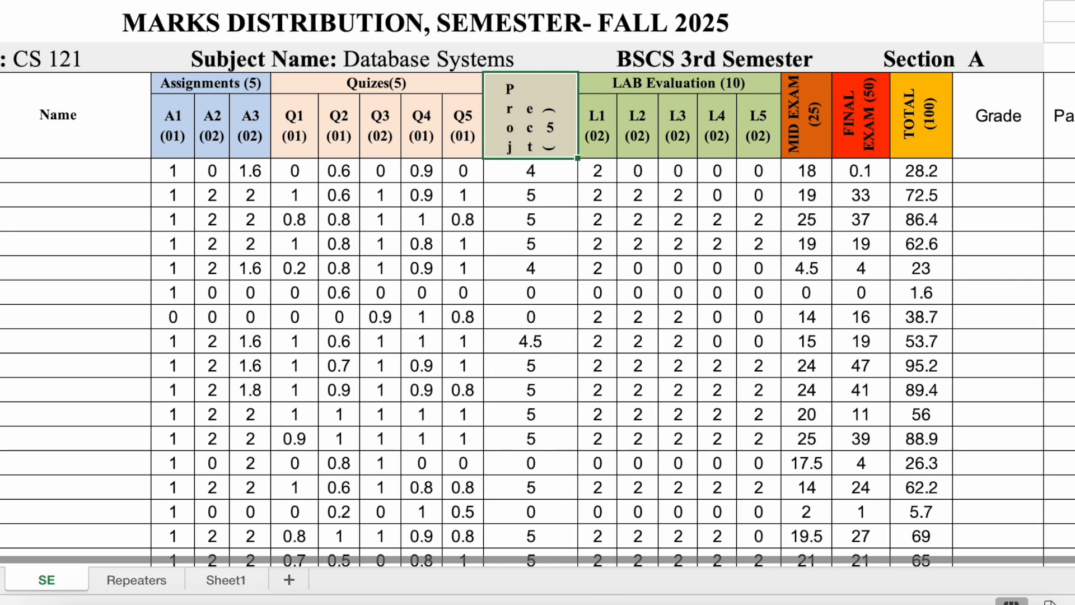
Rotate the Project (5) header text to -90 degrees and narrow column L to suit the vertical text
right_click(520, 117)
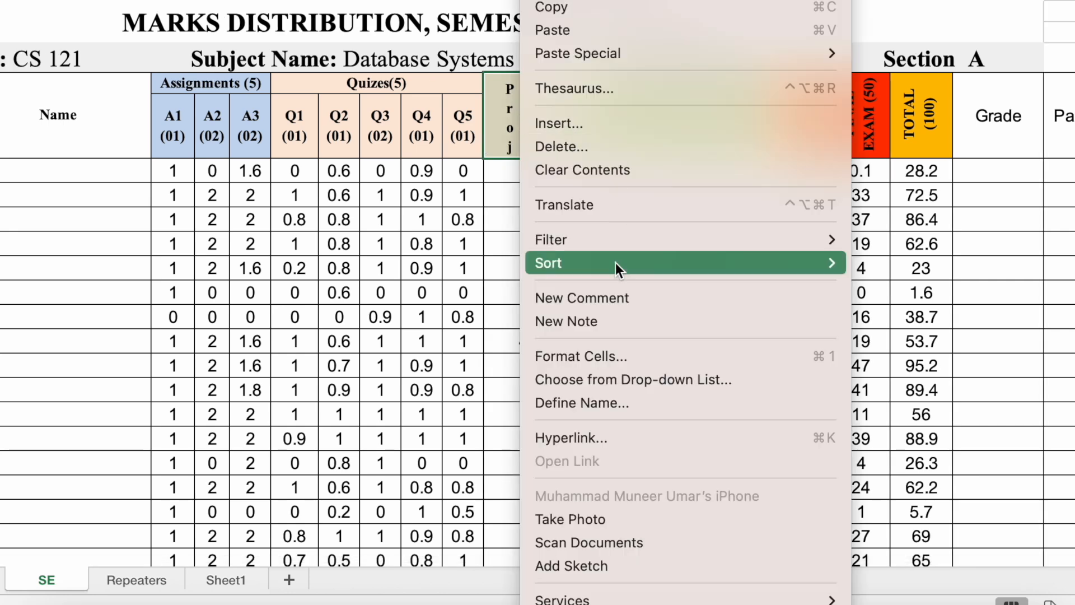
click(607, 361)
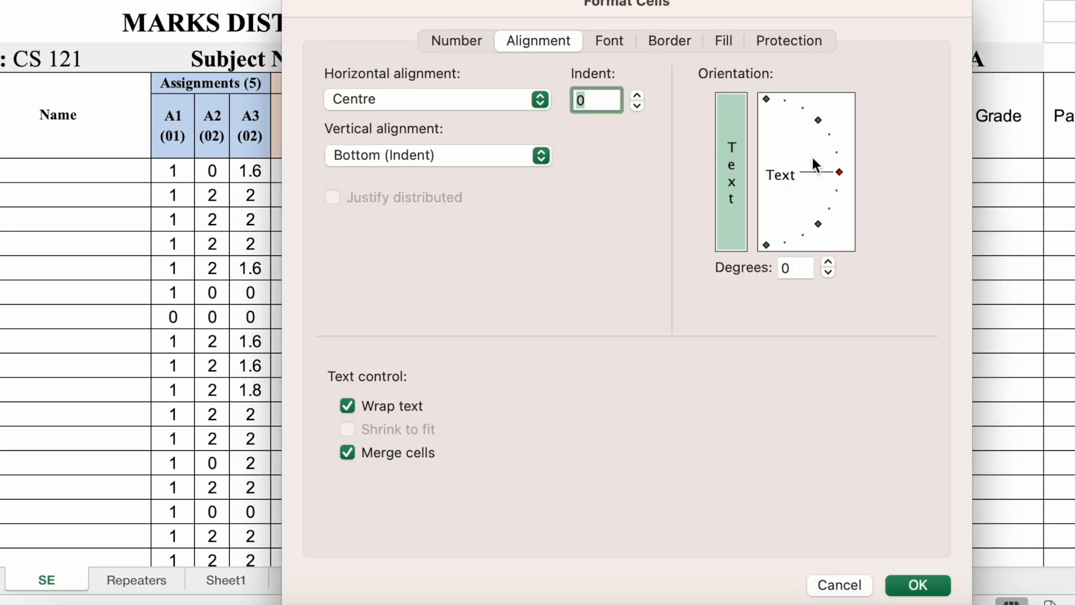
click(766, 245)
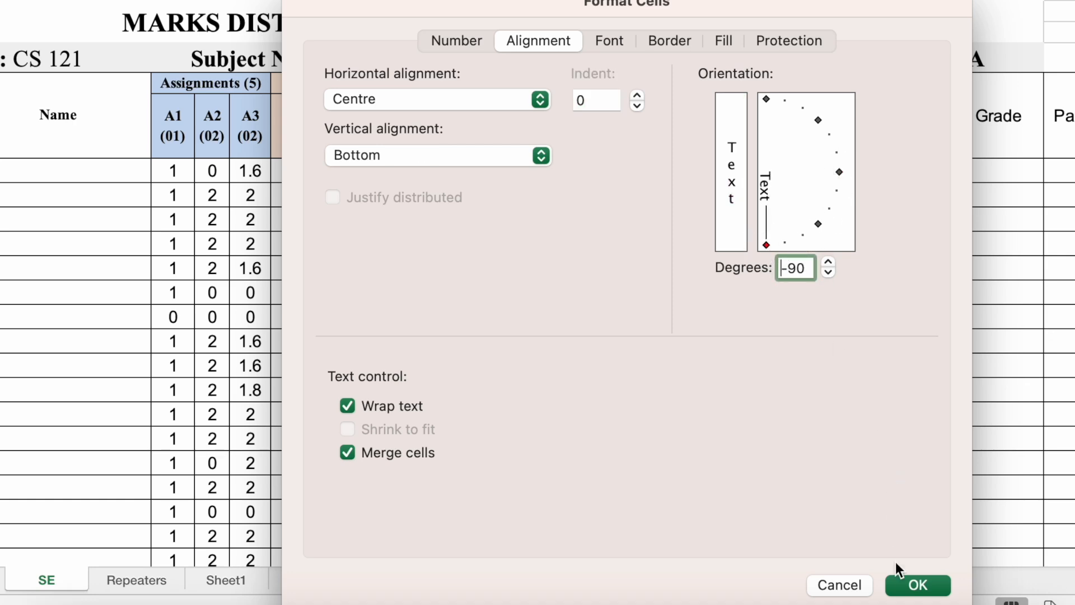
click(908, 582)
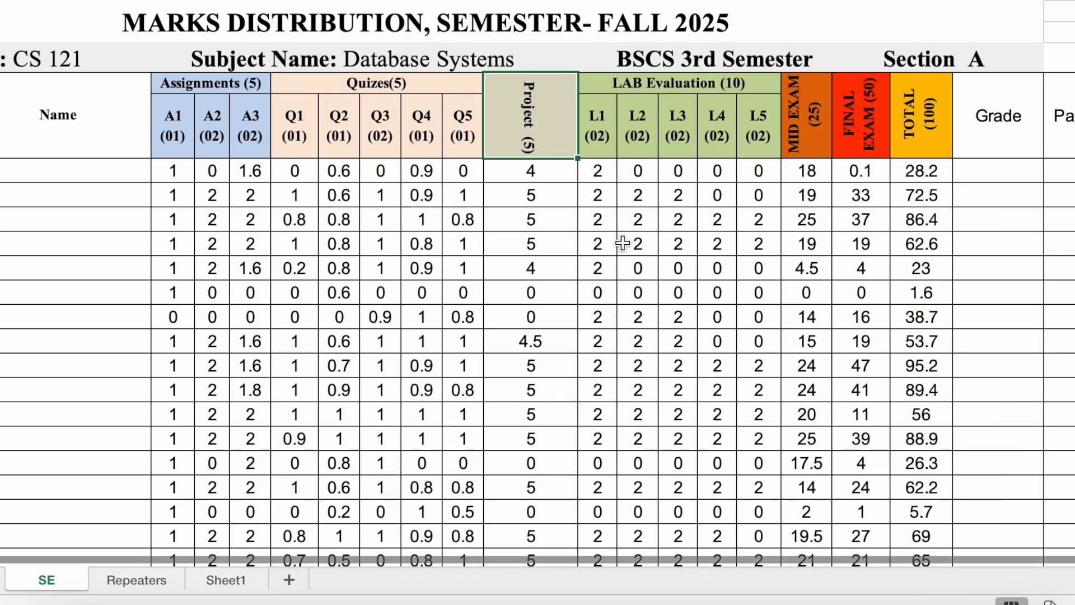
drag(578, 0, 543, 1)
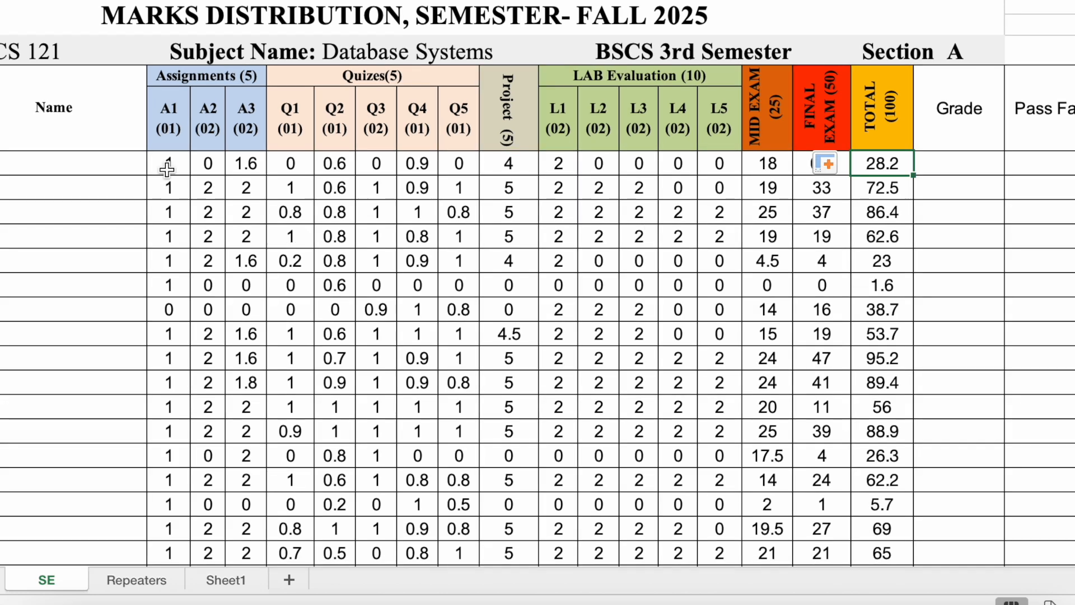
Go through the first student's marks in row 13, from the assignments to the final exam
drag(167, 163, 458, 165)
click(506, 165)
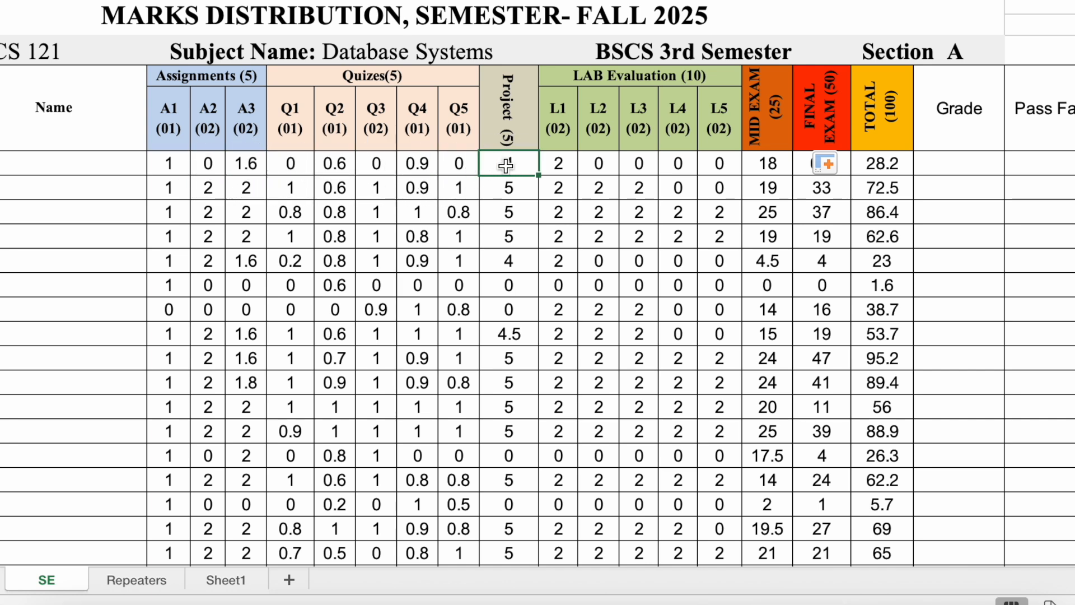
drag(552, 164, 819, 161)
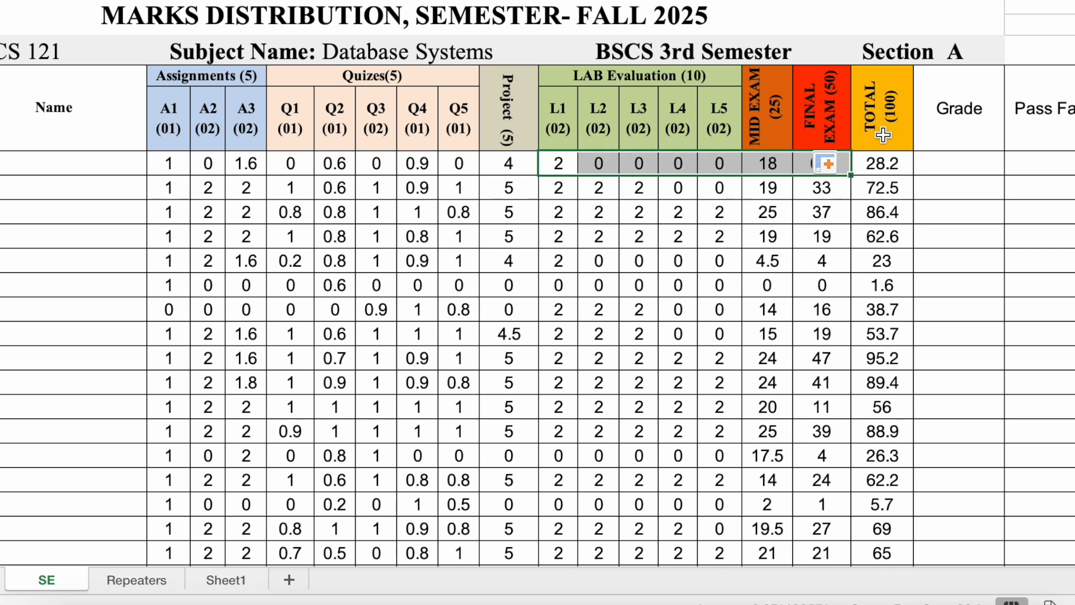
Re-enter the first student's total in T13 as =SUM(D13:S13)
click(890, 164)
double_click(889, 164)
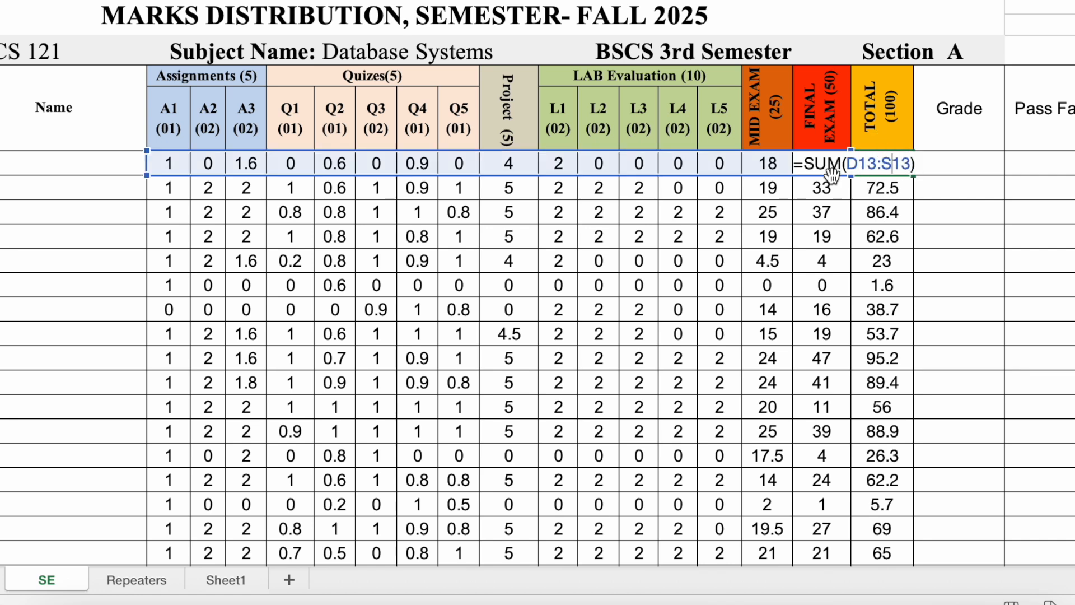
drag(919, 164, 793, 172)
text(=SUM)
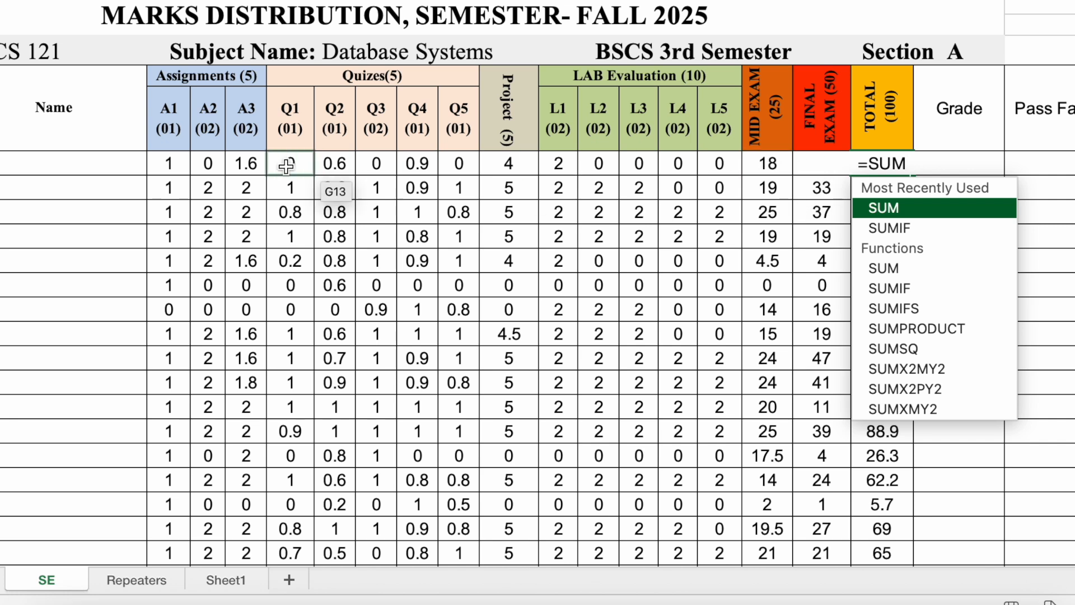
drag(173, 167, 821, 163)
text())
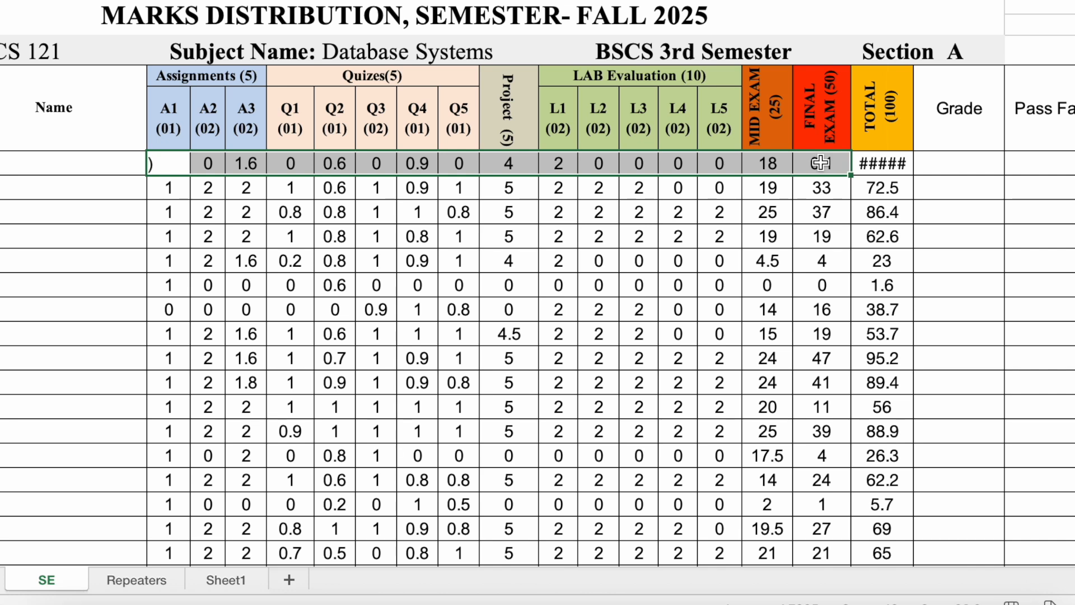
double_click(888, 168)
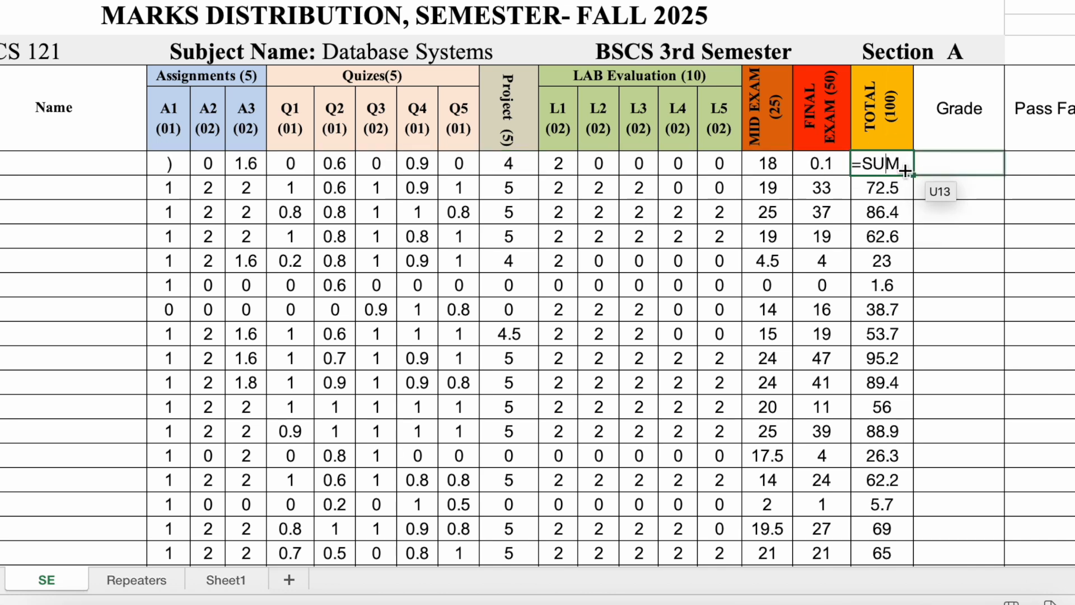
text(()
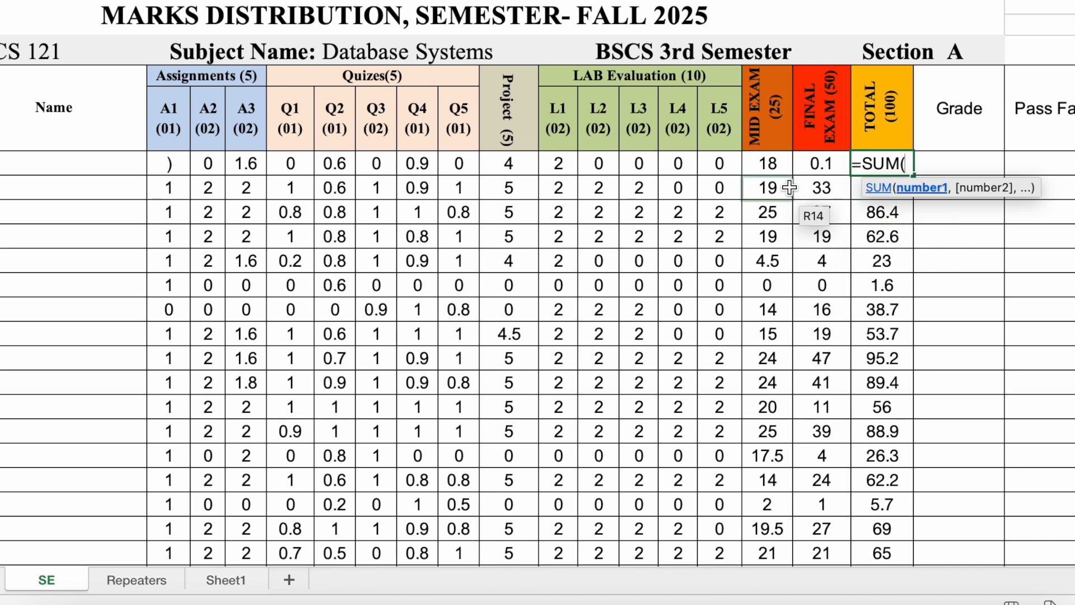
click(815, 163)
drag(815, 163, 182, 161)
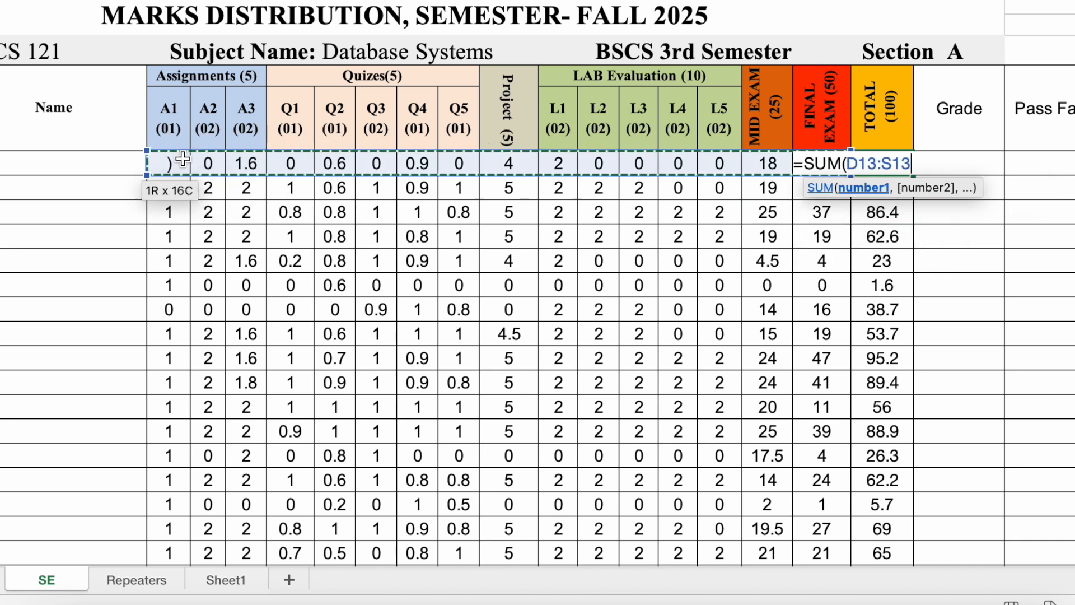
text())
key(Return)
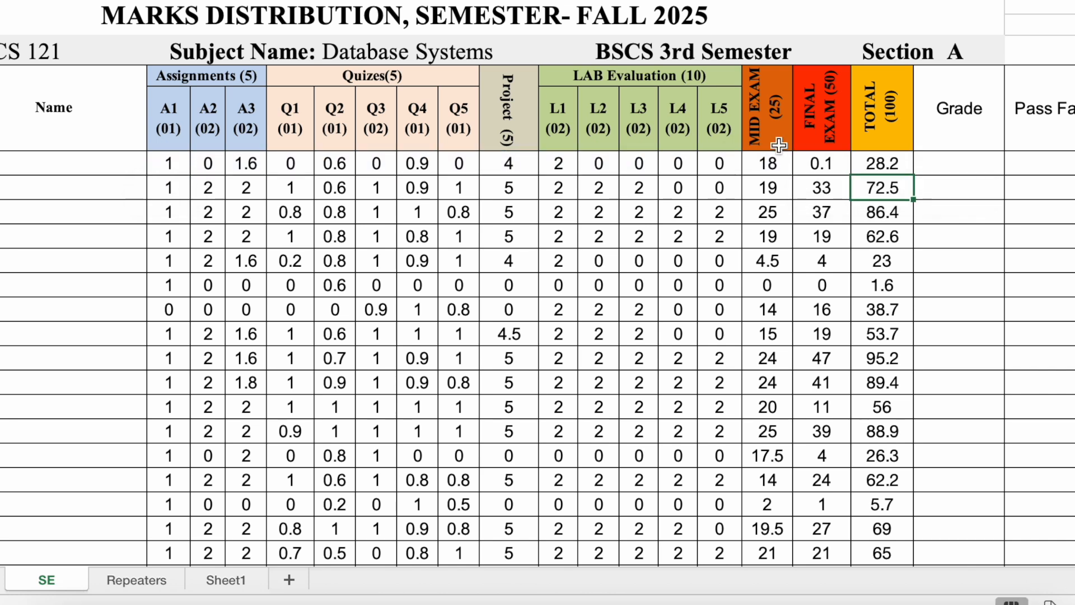
Fill the T13 total formula down the TOTAL column to the last student row
click(890, 163)
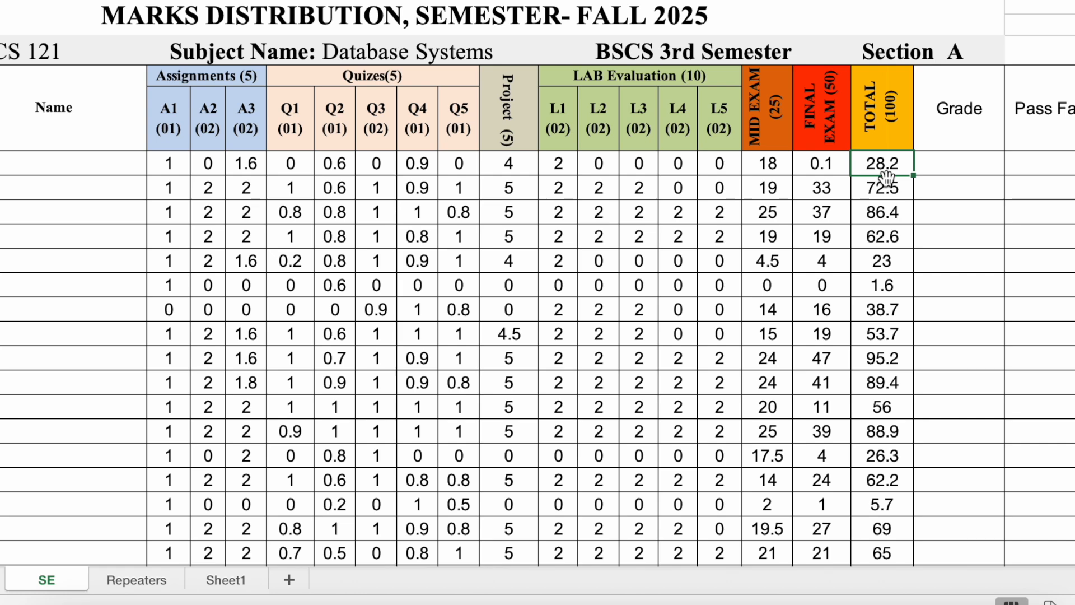
mouse_move(913, 175)
mouse_down()
mouse_move(892, 588)
mouse_move(896, 443)
mouse_move(900, 600)
mouse_move(919, 496)
mouse_move(897, 543)
mouse_move(900, 521)
mouse_up()
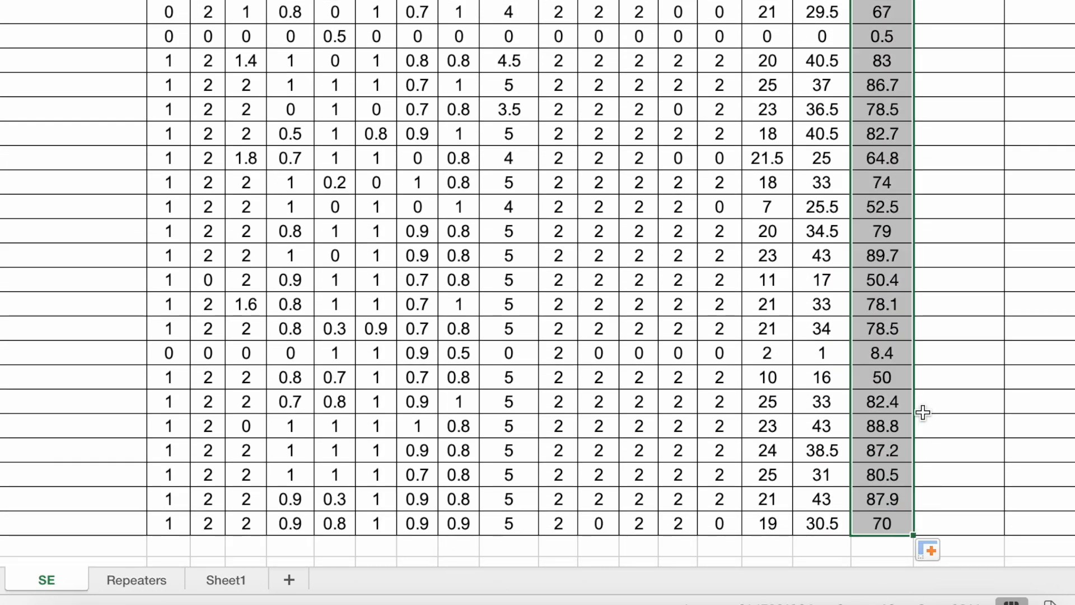
Enter the first student's grade formula in U13 as =IF(T13>=90,"A+",IF(T13>=80,"A",IF(T13>=70,"B",IF(T13>=60,"C",IF(T13>=50,"D","F")))))
scroll(924, 412, up, 12)
scroll(924, 413, down, 1)
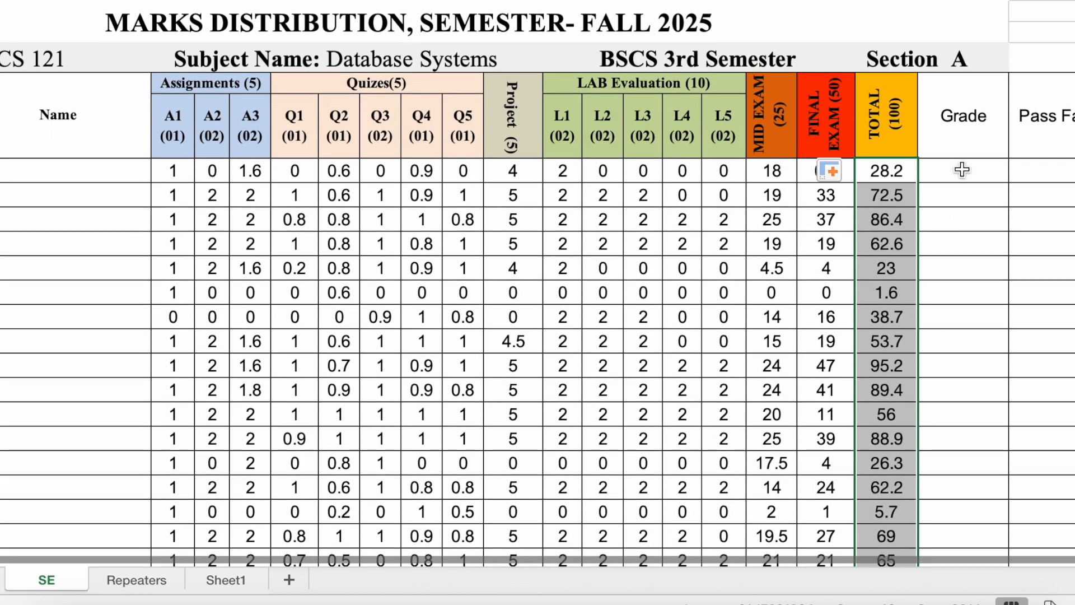
click(962, 170)
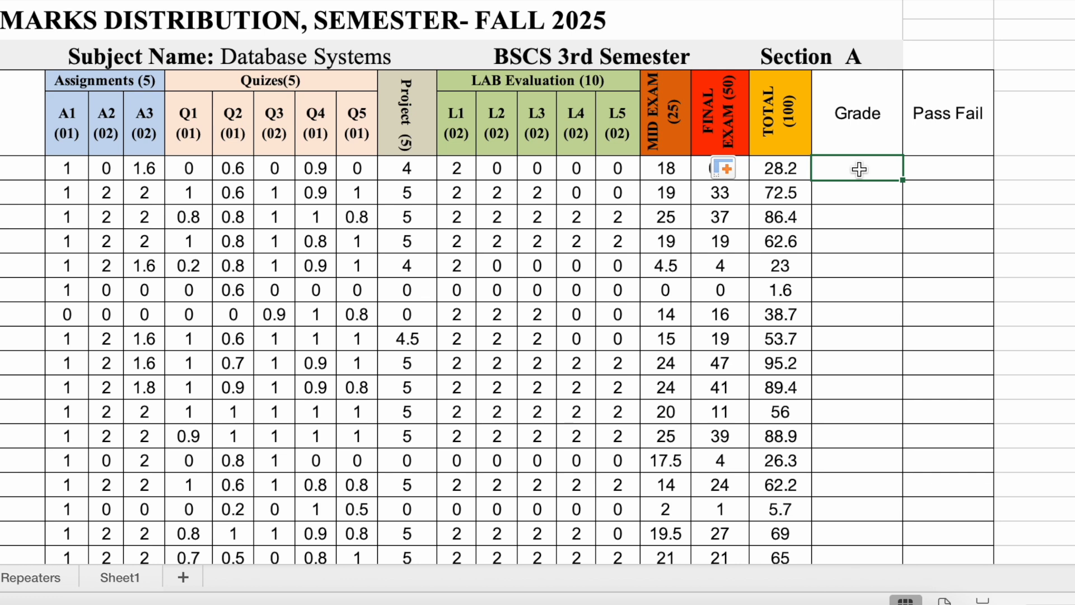
text(=)
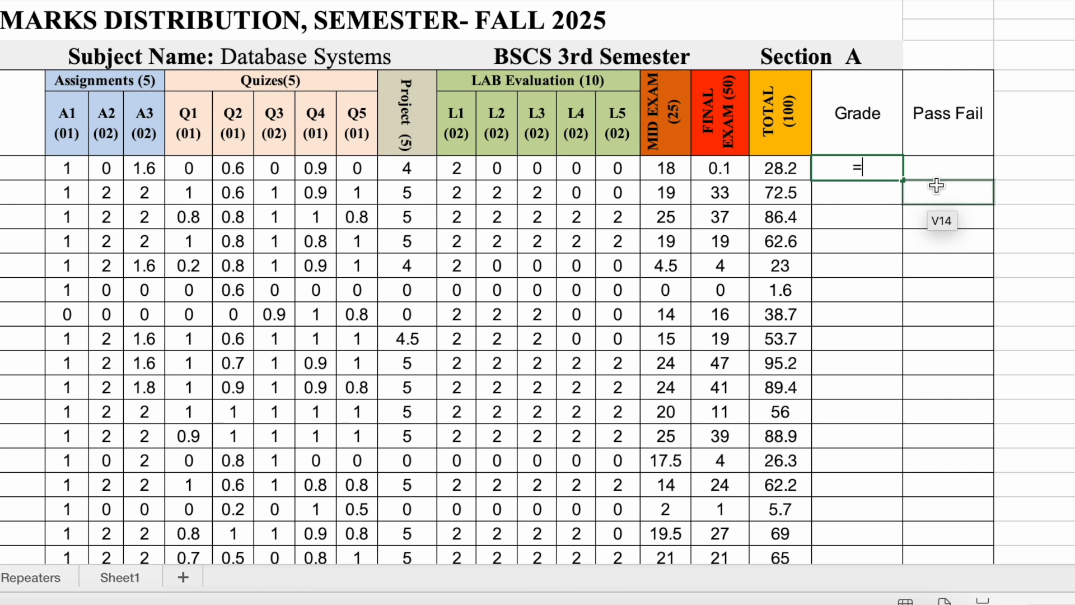
text(IF)
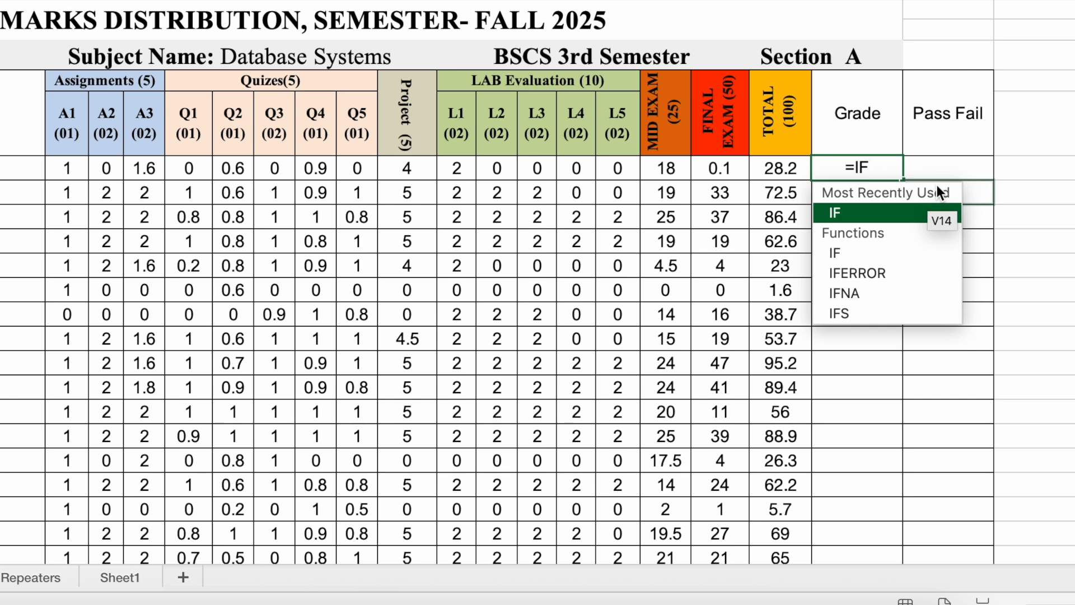
text(()
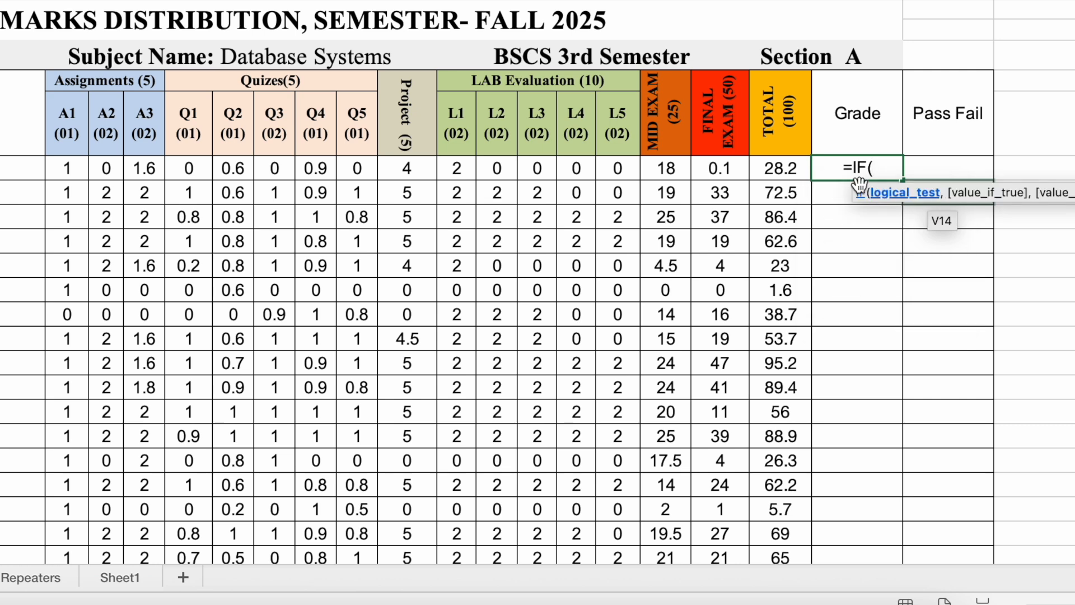
click(792, 168)
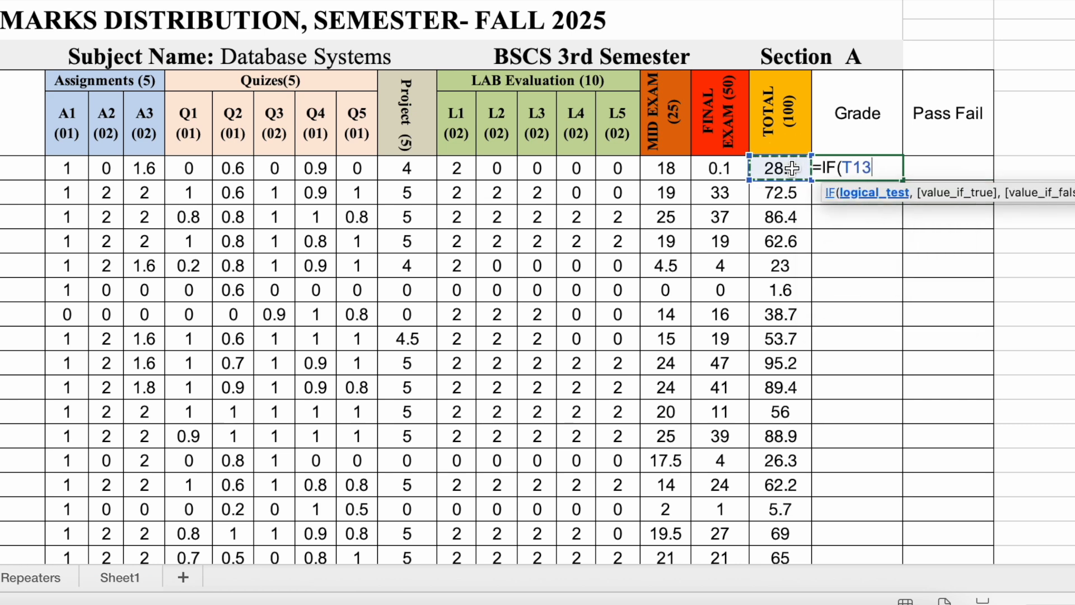
text(>90)
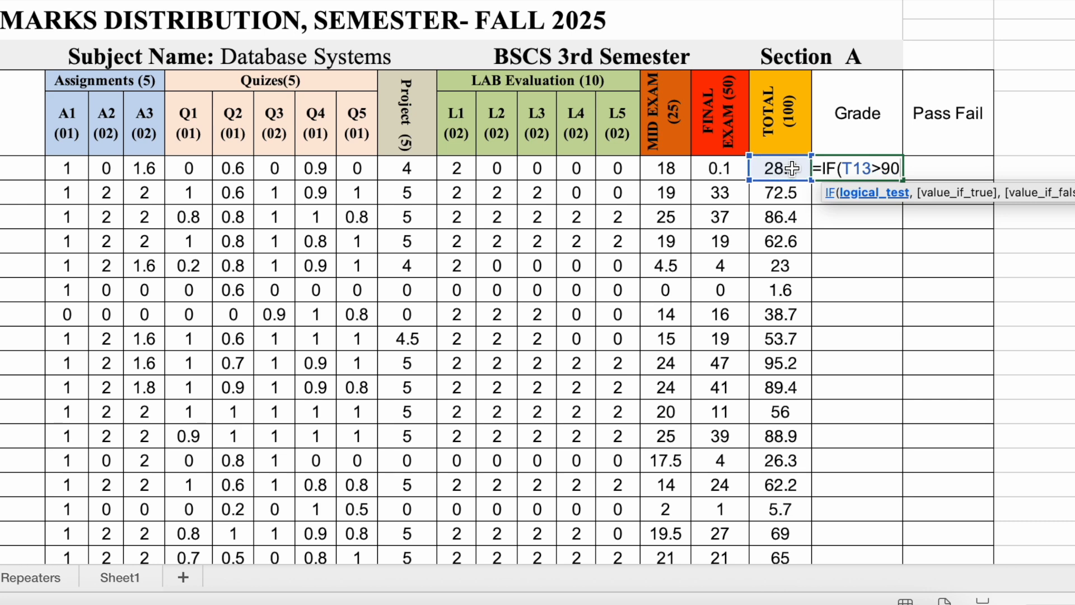
text(")
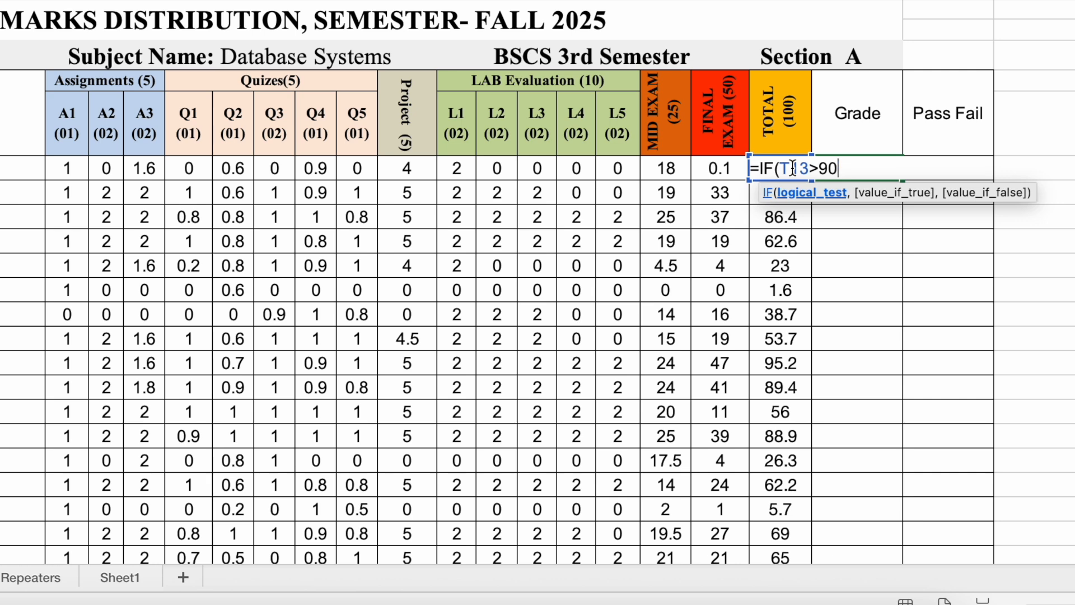
text(,"A+)
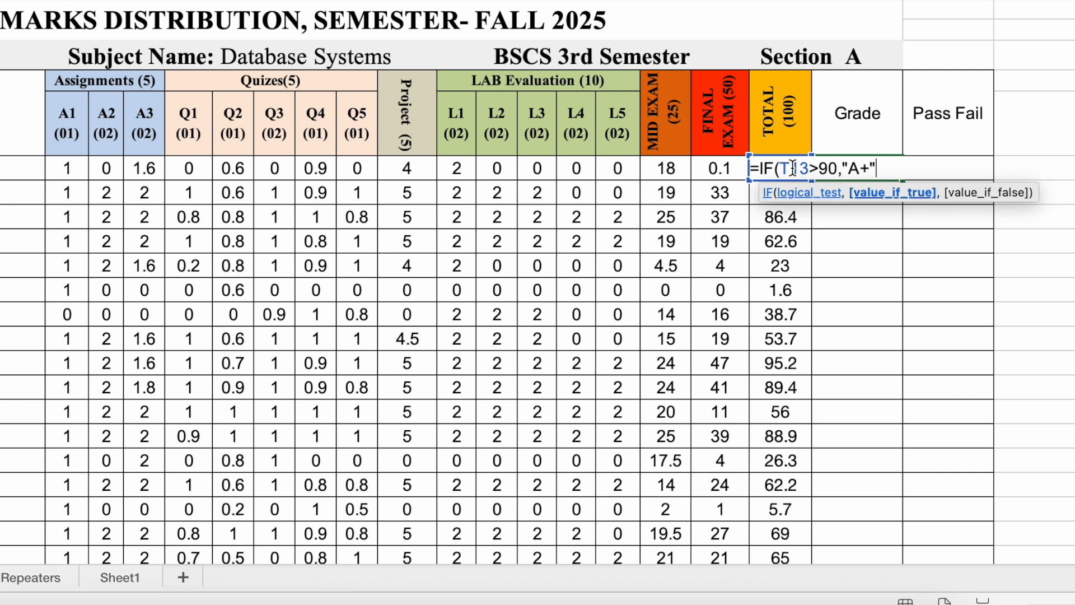
text(,)
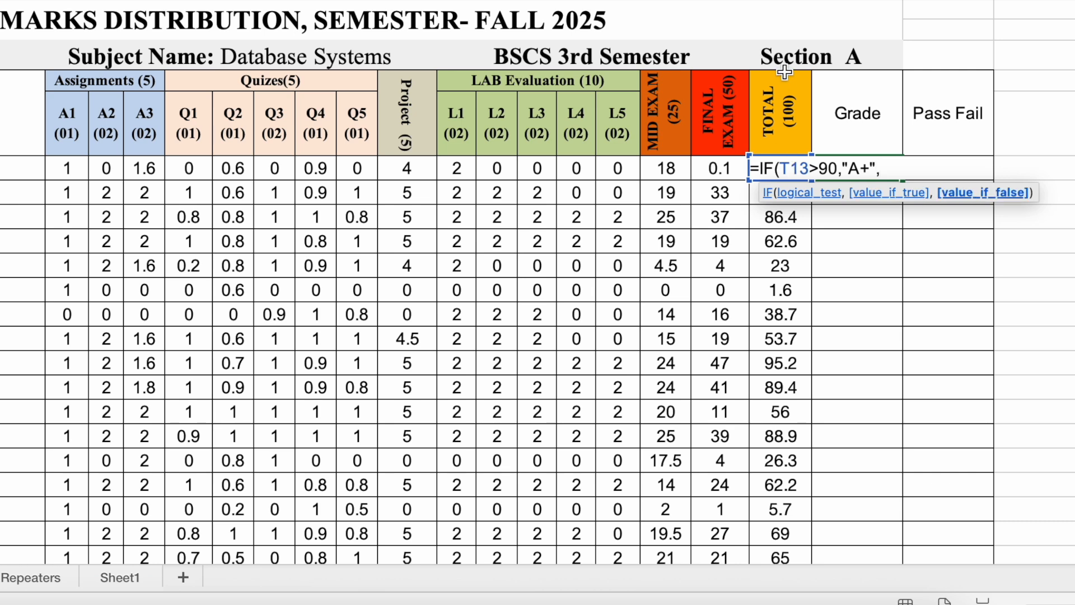
text(T1)
text(IF(T13)
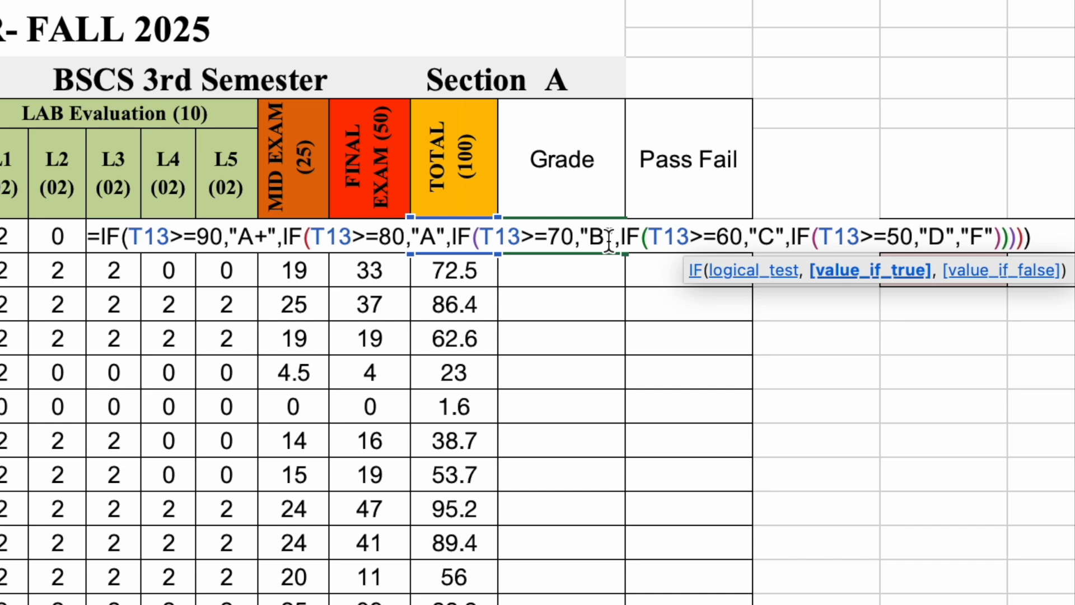
key(Return)
Fill the U13 grade formula down the Grade column for all students
click(588, 227)
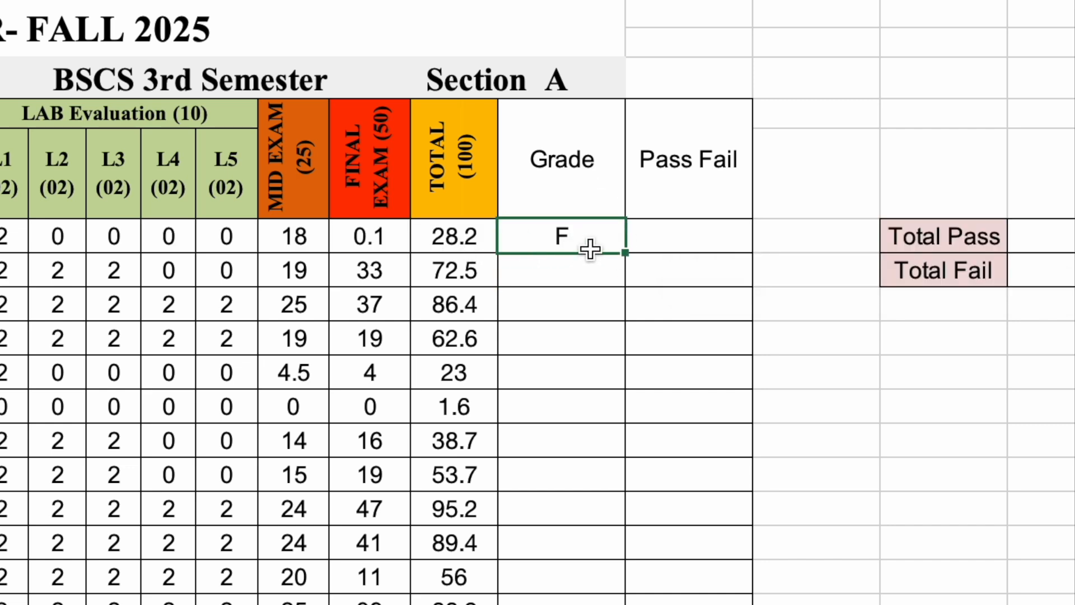
drag(626, 258, 623, 604)
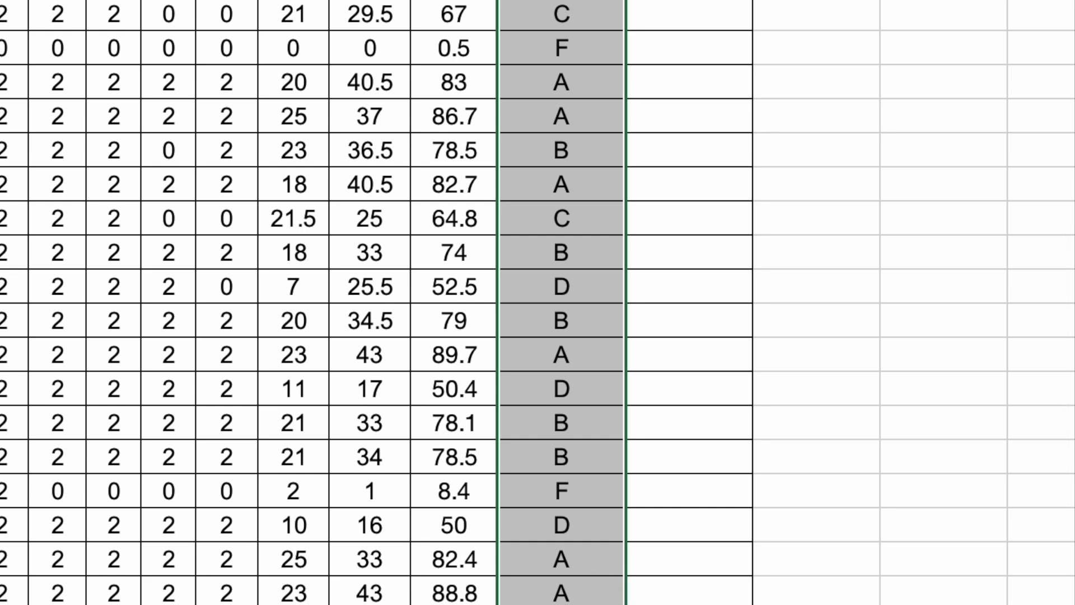
Go back up the Grade column and compare several students' totals with their grades, including the row totalling 95.2
scroll(537, 303, up, 5)
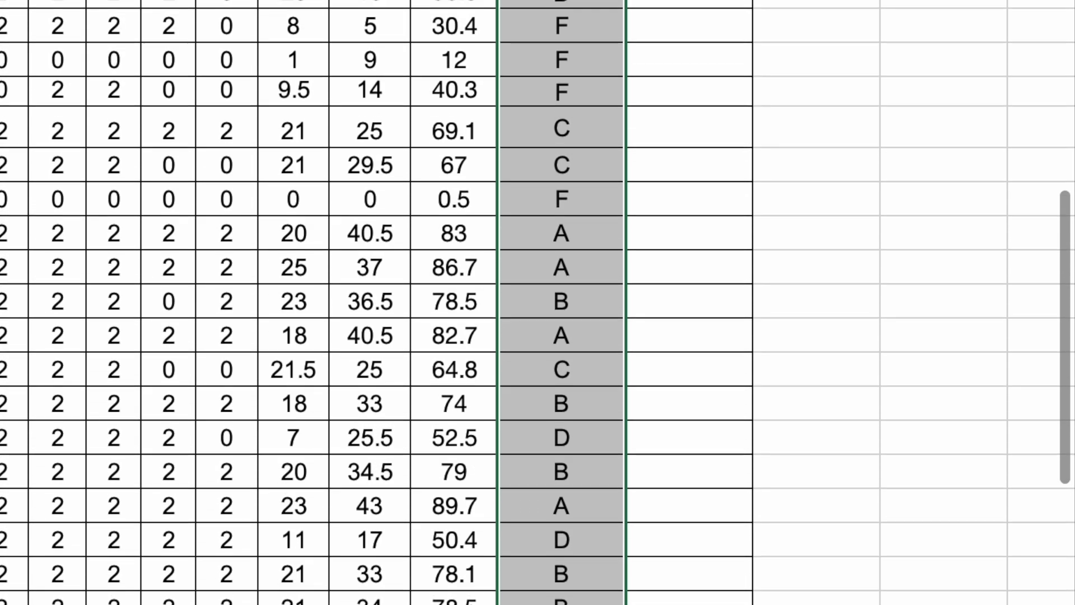
scroll(538, 302, up, 10)
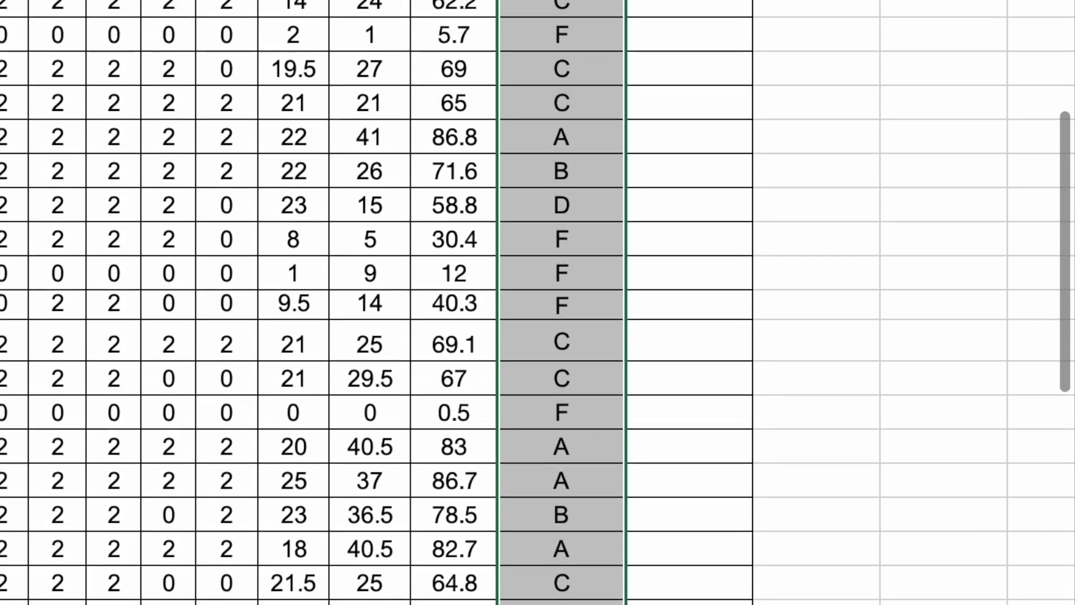
scroll(537, 302, up, 8)
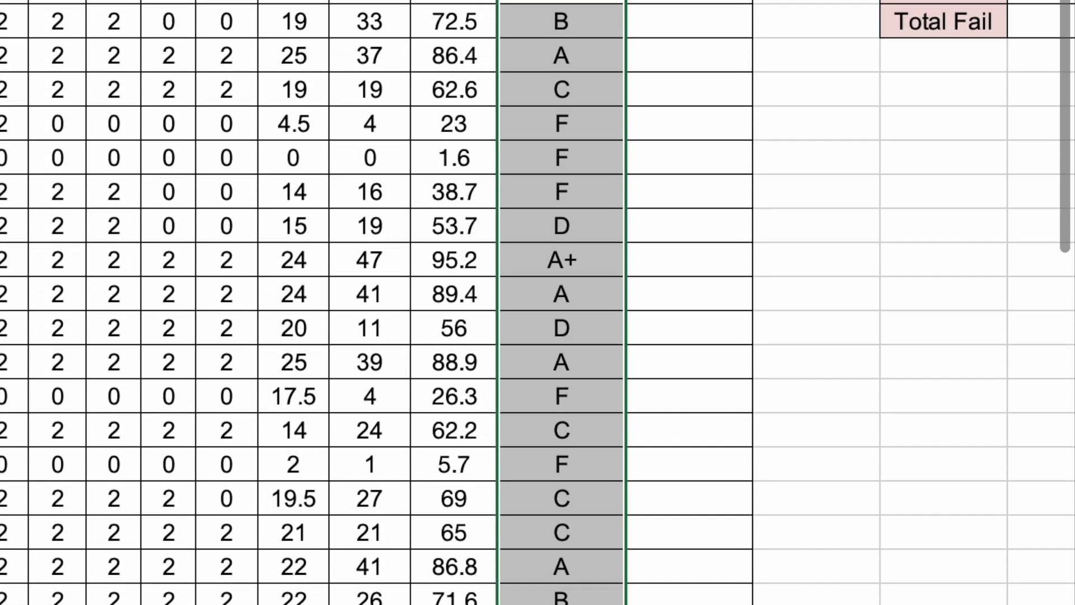
scroll(602, 575, up, 1)
click(448, 280)
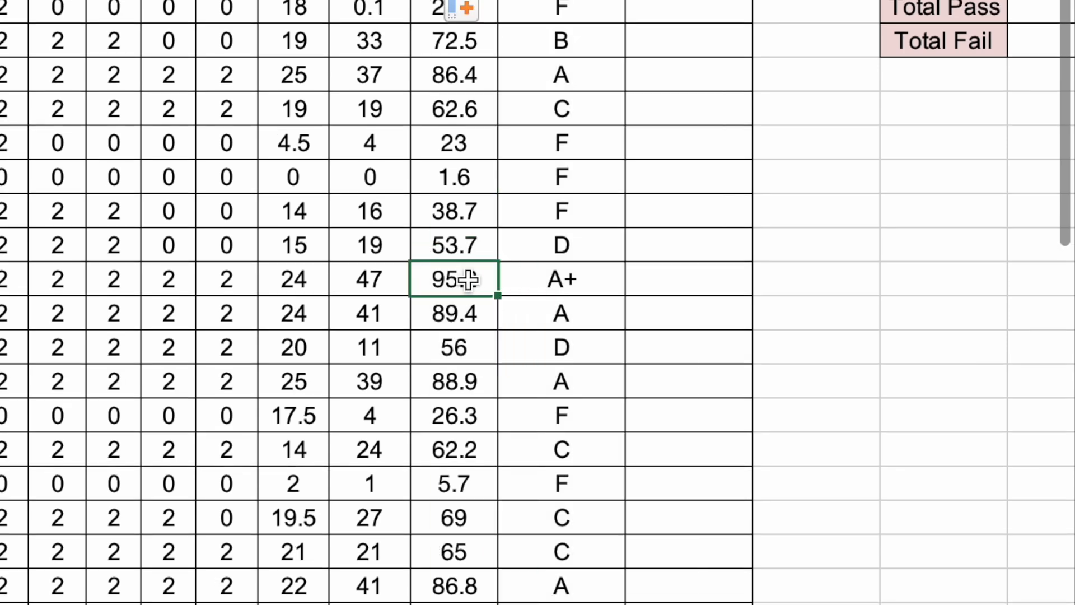
drag(444, 281, 532, 274)
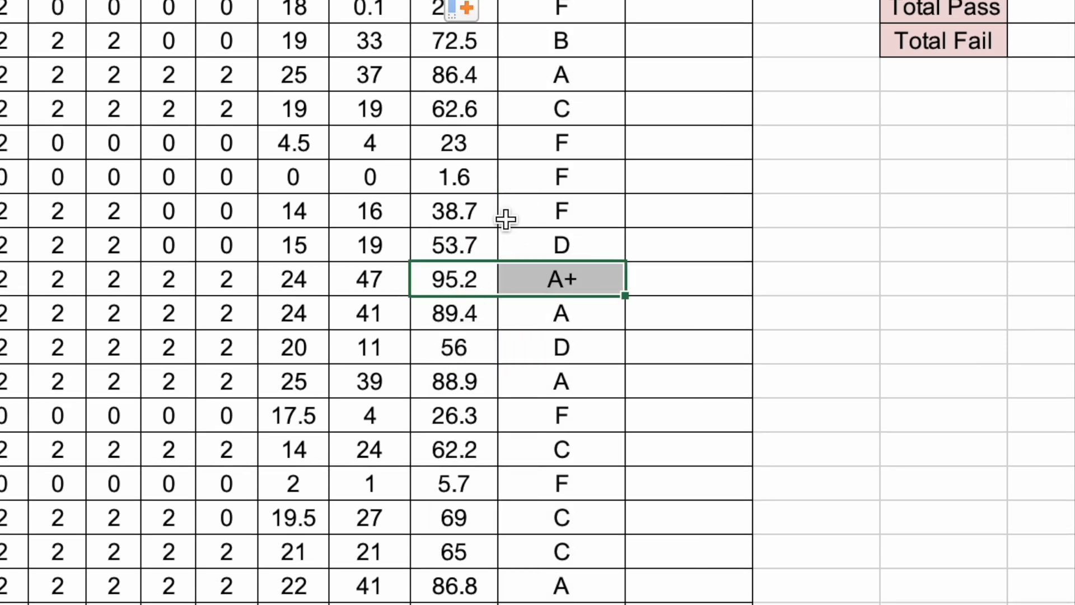
scroll(504, 220, up, 2)
drag(453, 151, 519, 150)
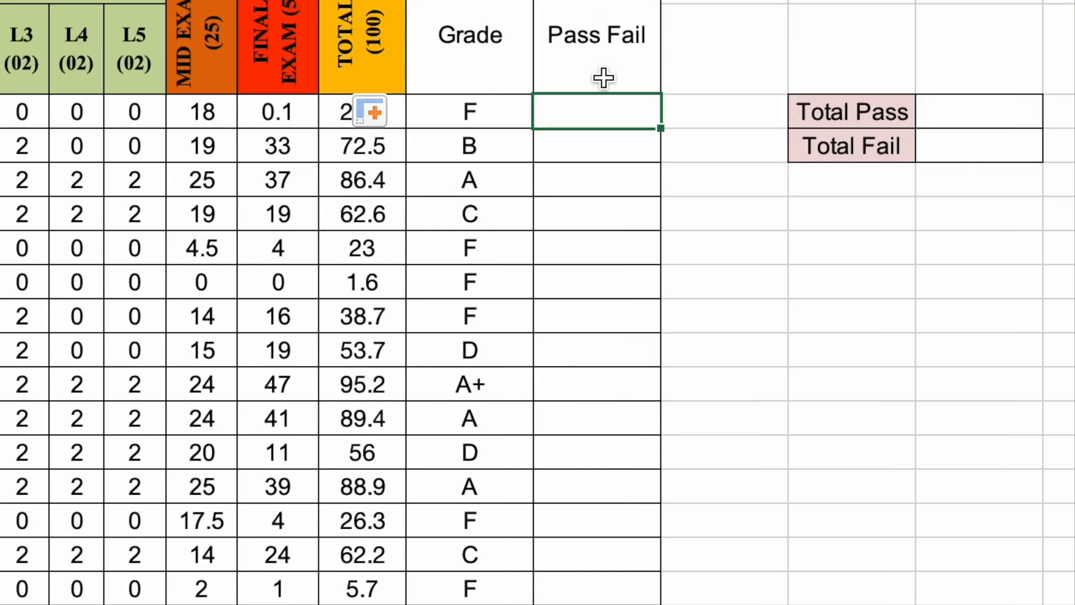
Enter the first student's pass/fail formula in V13 as =IF(U13="F", "Fail",Pass)
scroll(592, 163, up, 2)
scroll(595, 164, right, 2)
scroll(594, 164, up, 1)
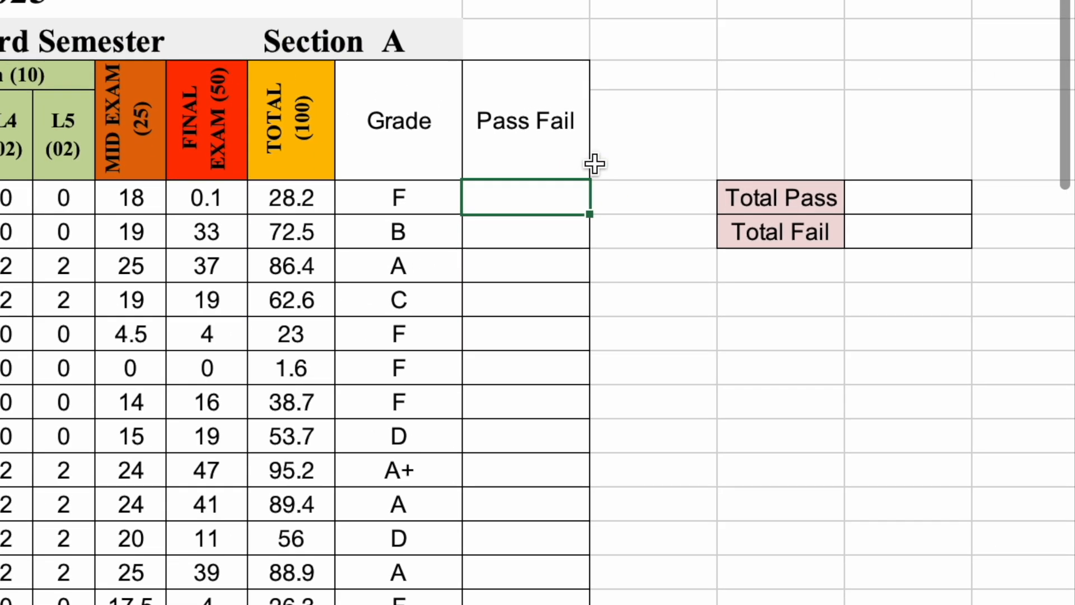
text(=)
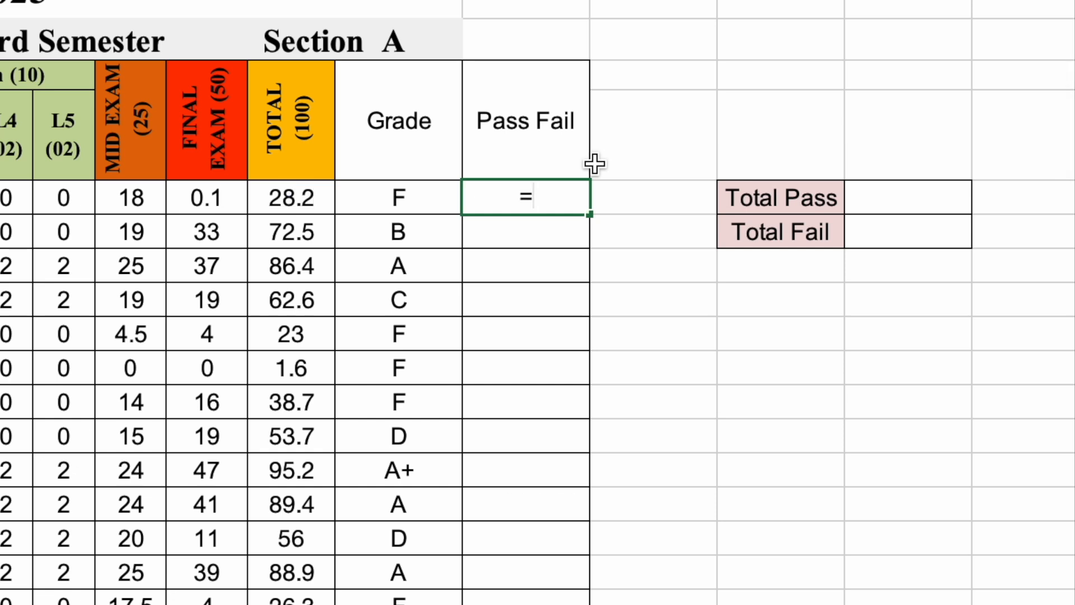
text(IF)
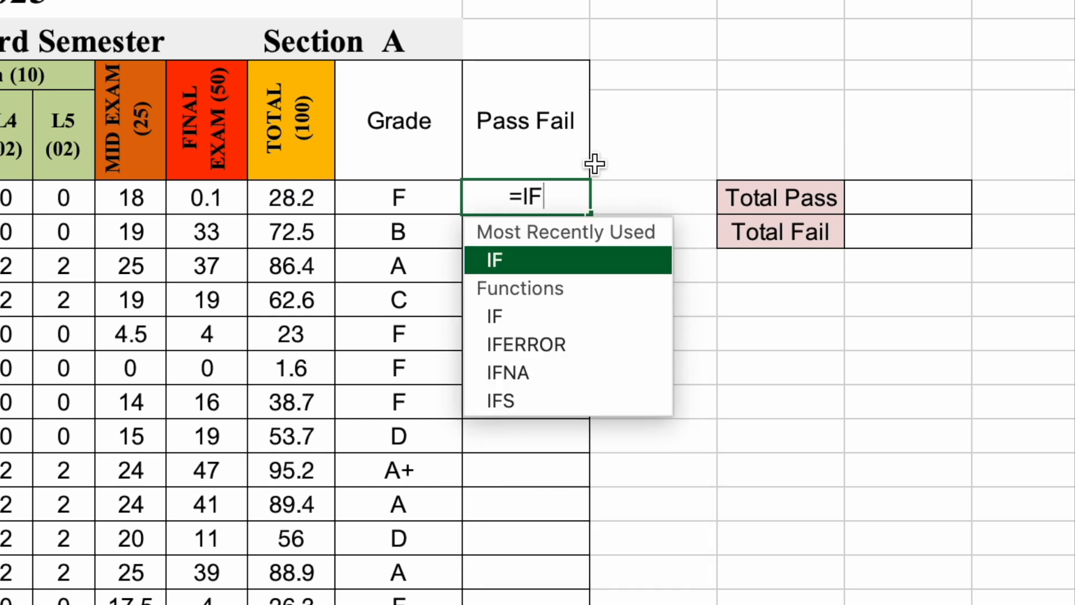
text(()
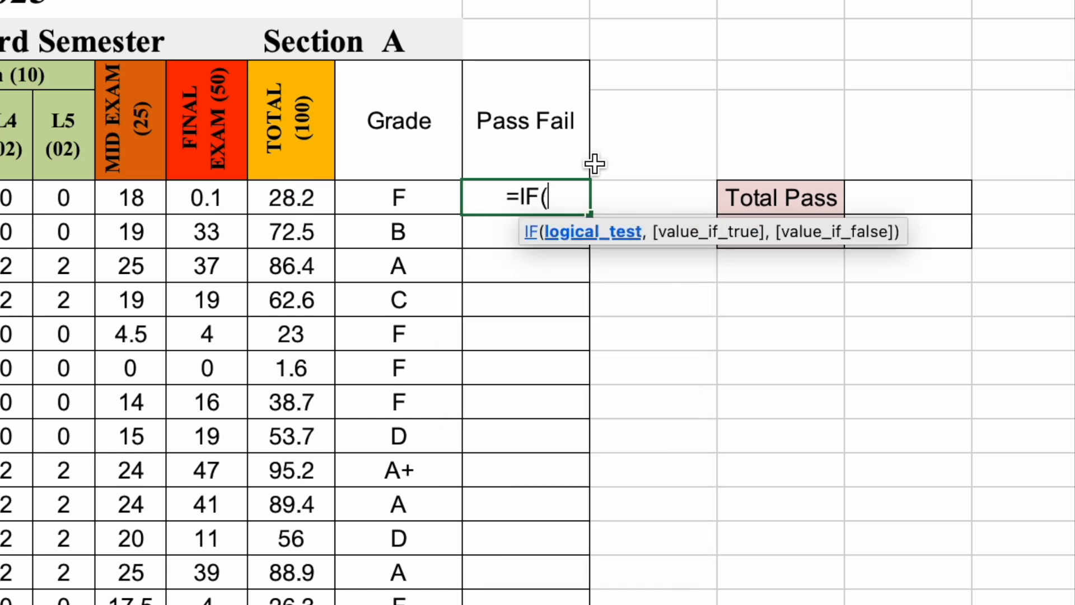
click(421, 195)
text(=)
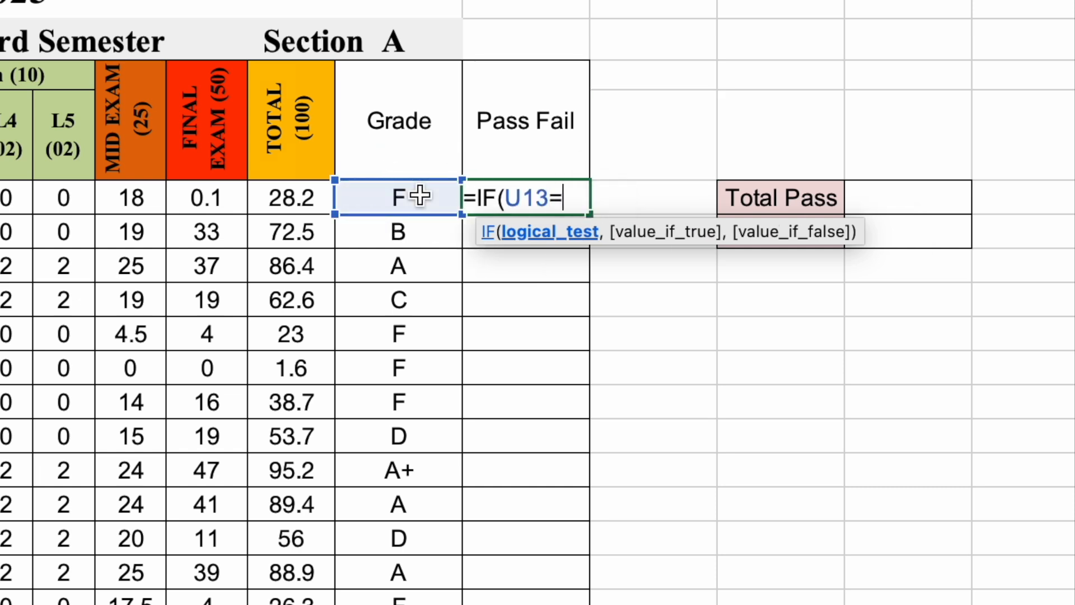
text("F")
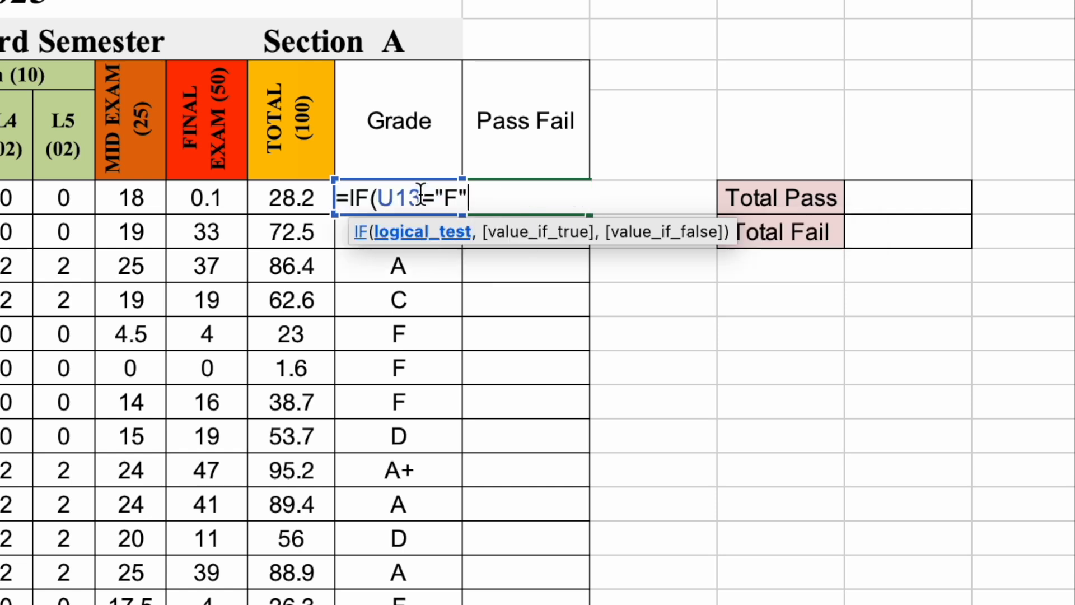
text(, "Fail",Pass)
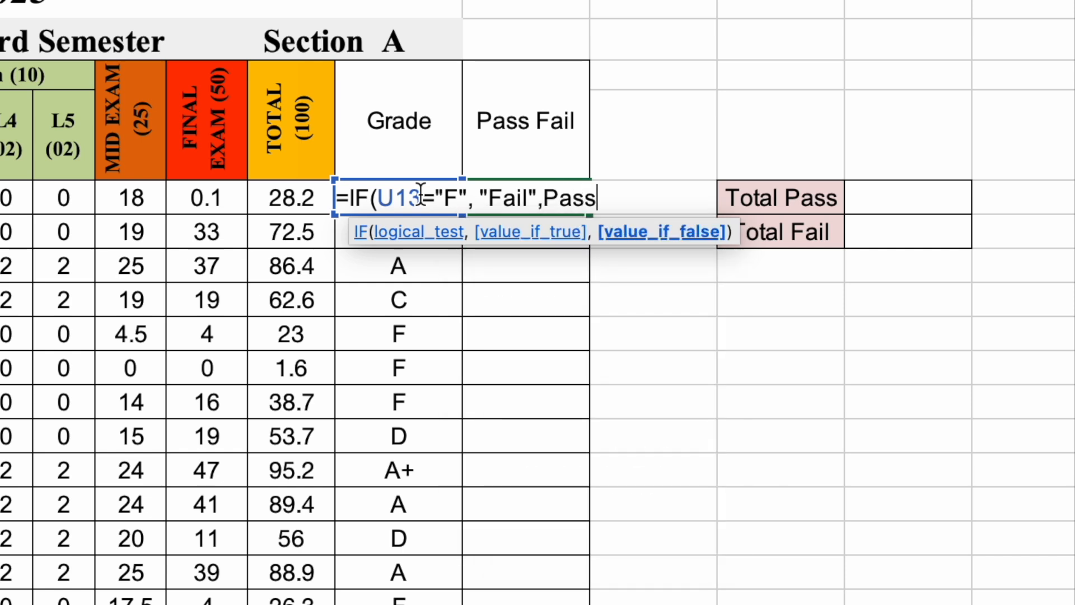
text())
key(Return)
Fill the V13 formula down the Pass Fail column for all students
click(576, 192)
drag(589, 215, 582, 604)
scroll(546, 425, up, 10)
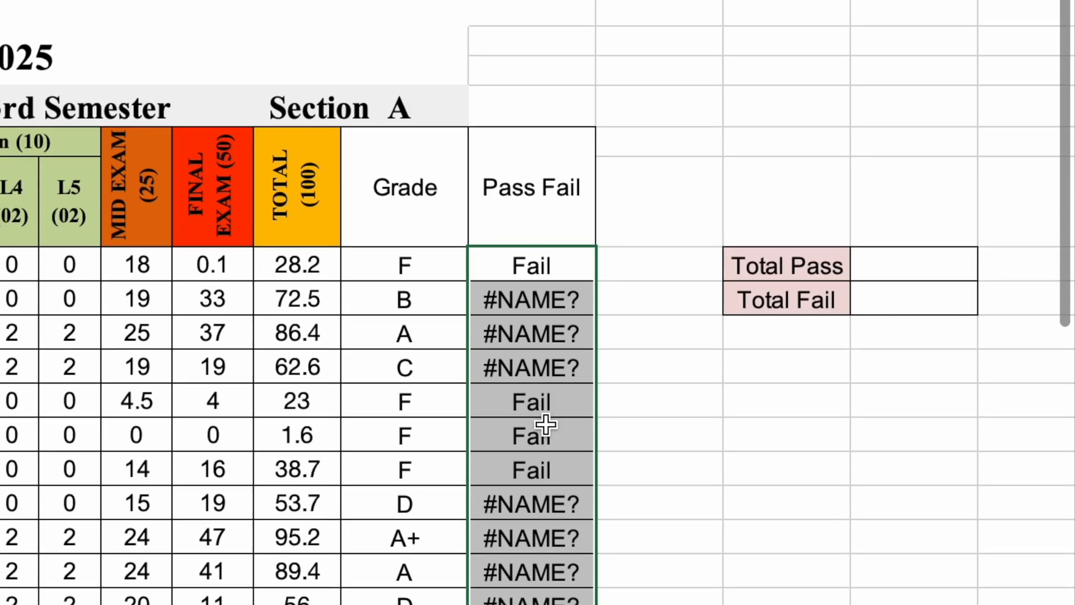
Correct the V13 formula by enclosing Pass in quotation marks, giving =IF(U13="F", "Fail","Pass")
click(554, 271)
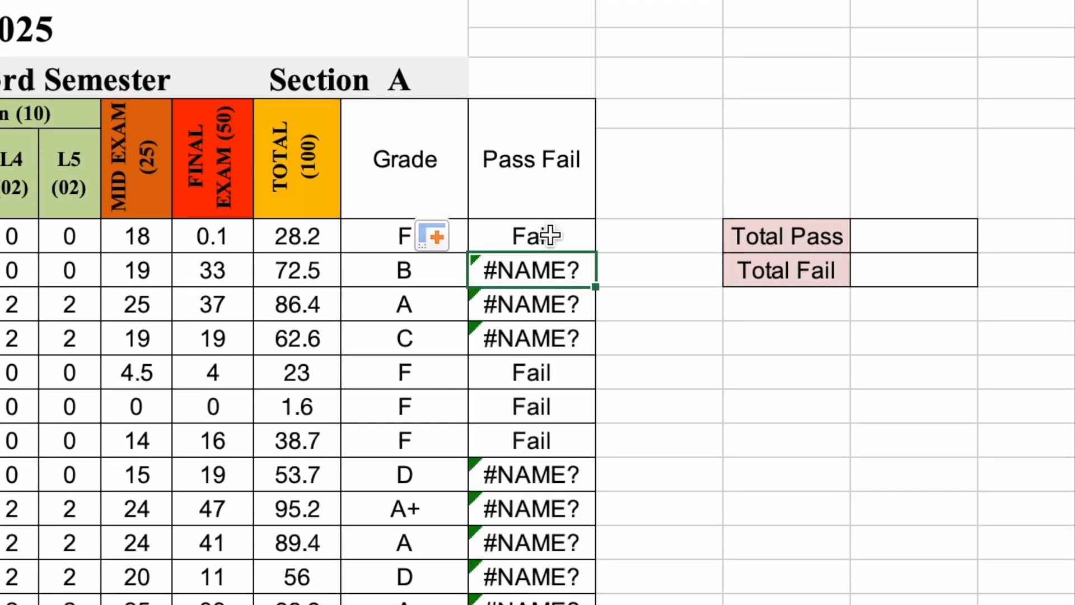
double_click(566, 245)
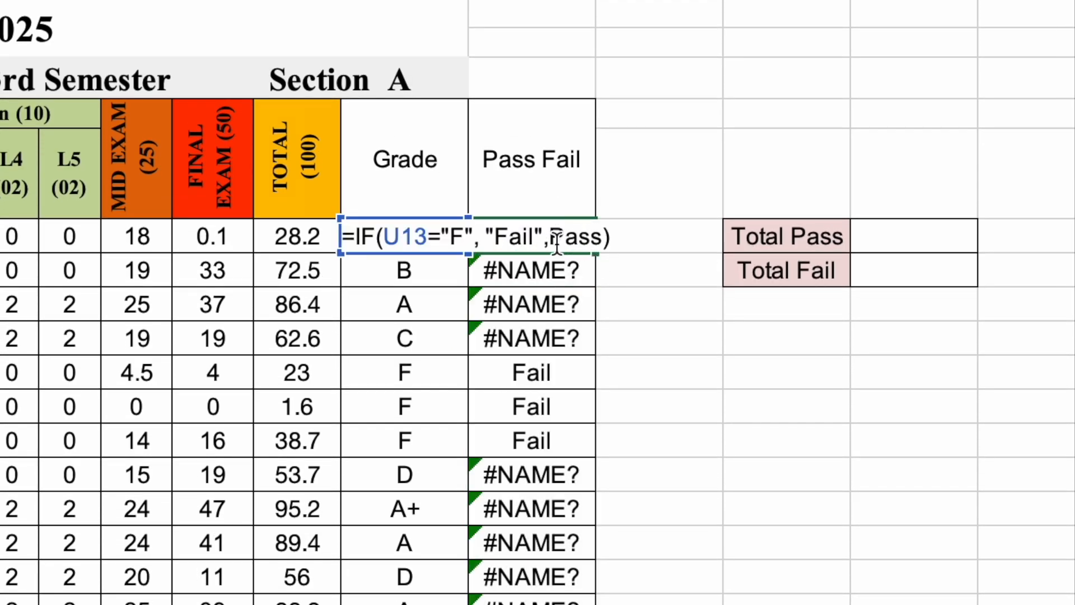
click(553, 245)
text(")
key(Right)
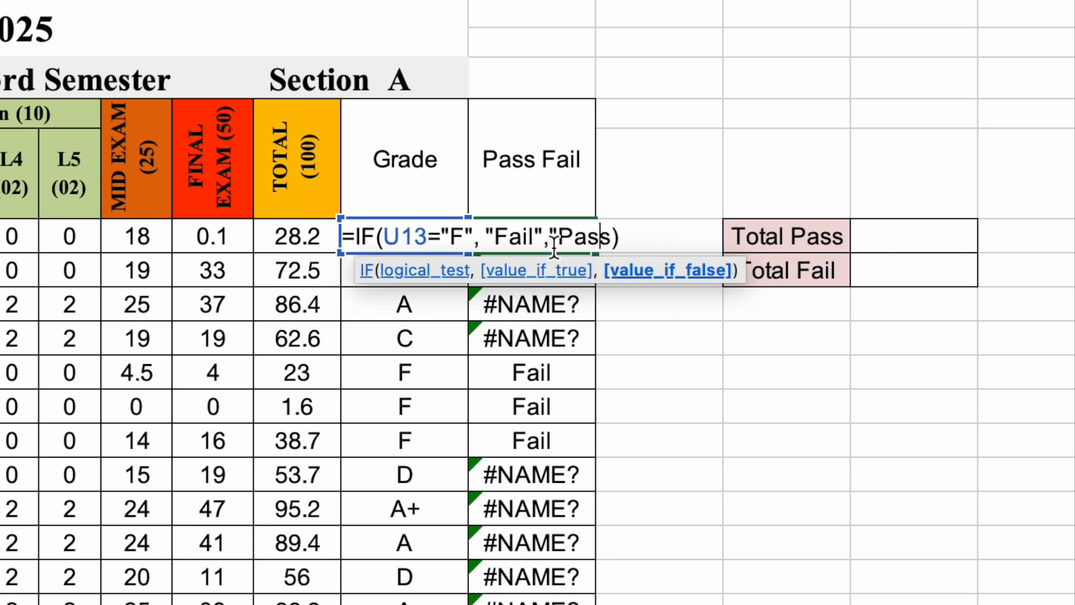
text(")
key(Return)
Fill the corrected V13 pass/fail formula down the Pass Fail column again for all students
click(562, 234)
drag(599, 252, 559, 603)
scroll(678, 404, up, 10)
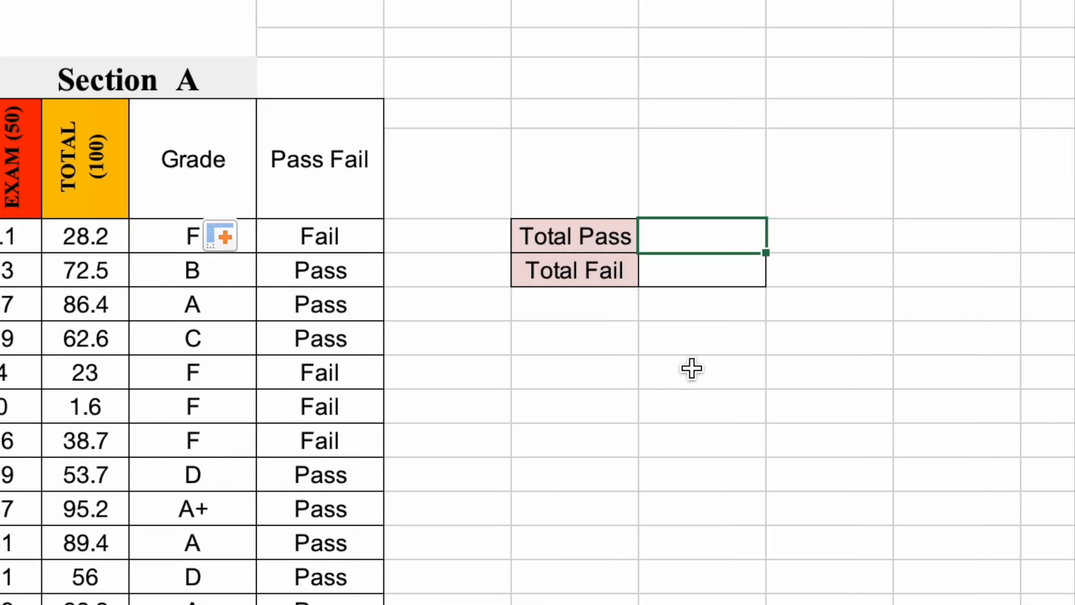
Begin the Total Pass formula in Y13 with COUNTIF over the Pass Fail range V13:V58, using "Fail" as the criterion
text(=CO)
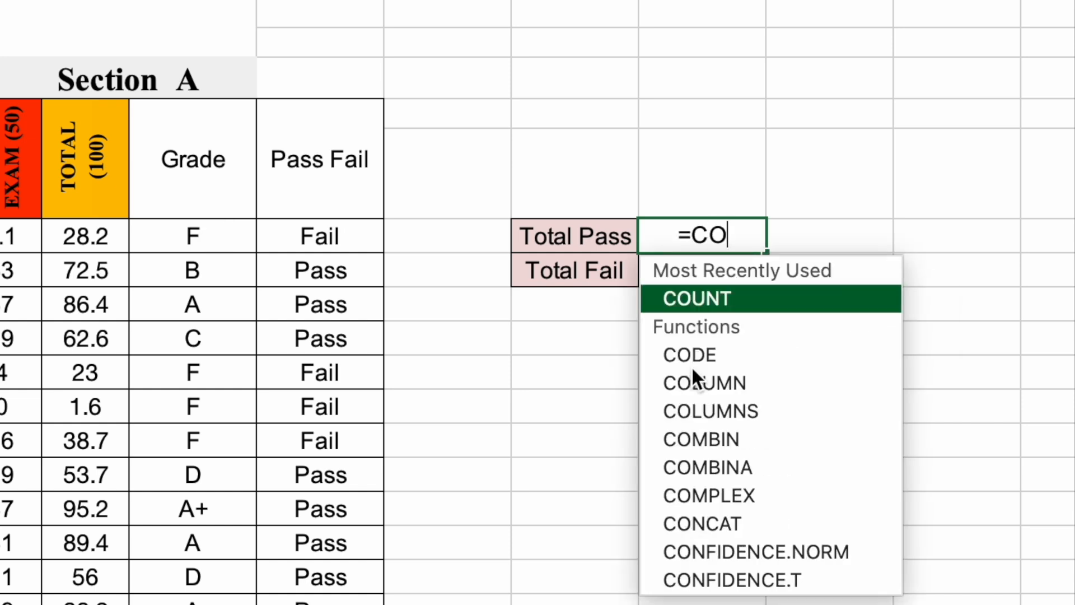
text(UNT)
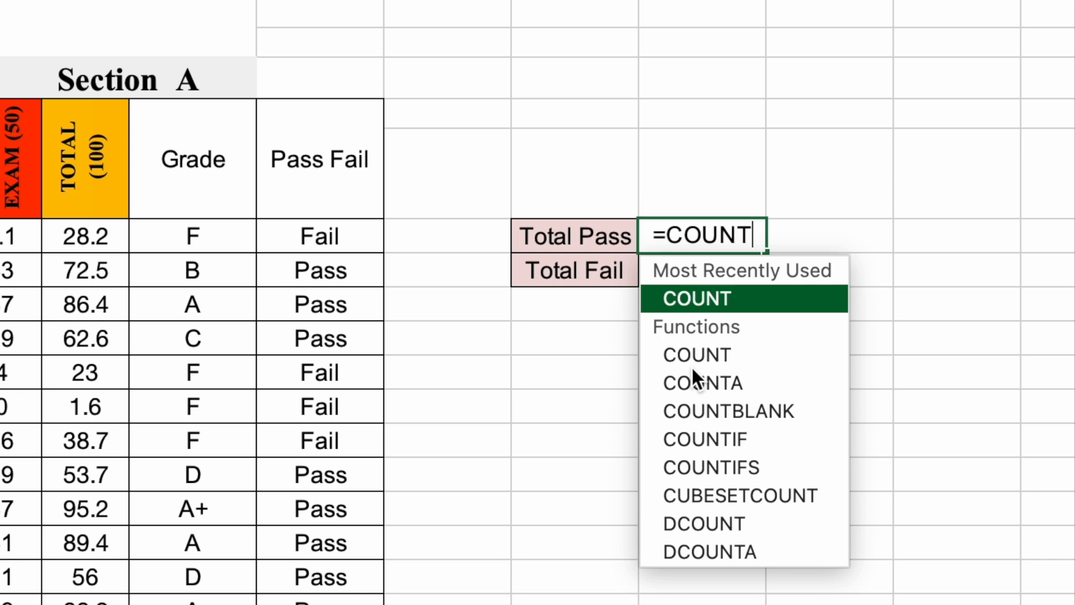
text(IF)
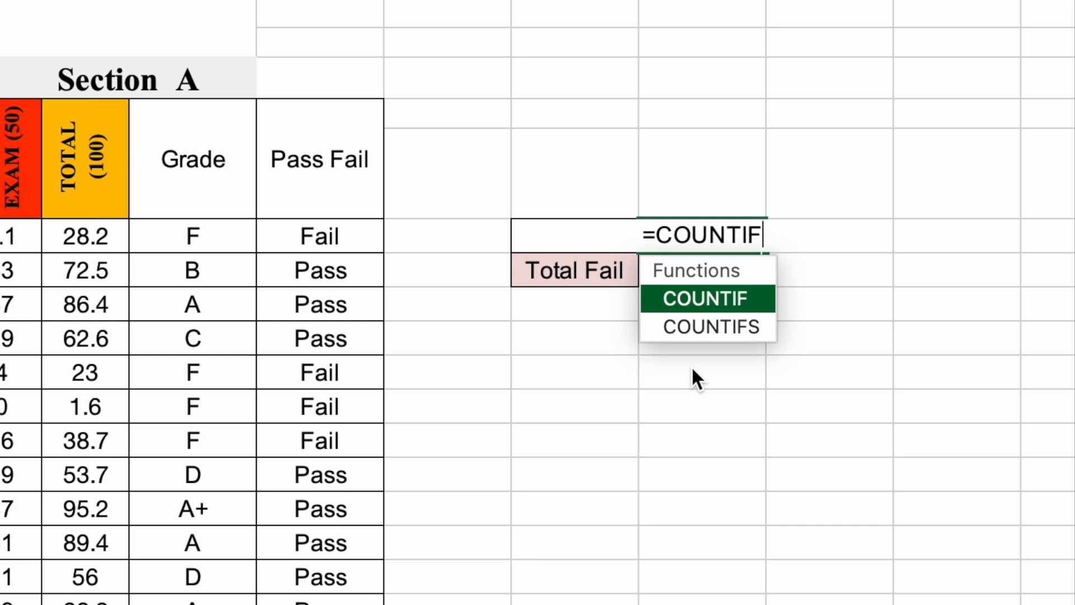
text(()
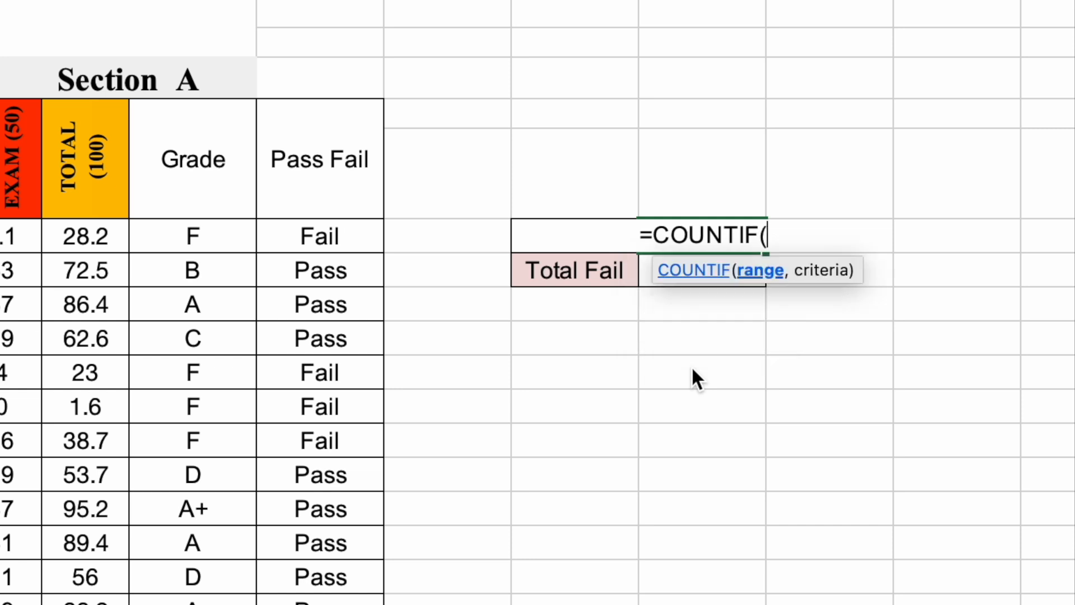
drag(346, 239, 347, 604)
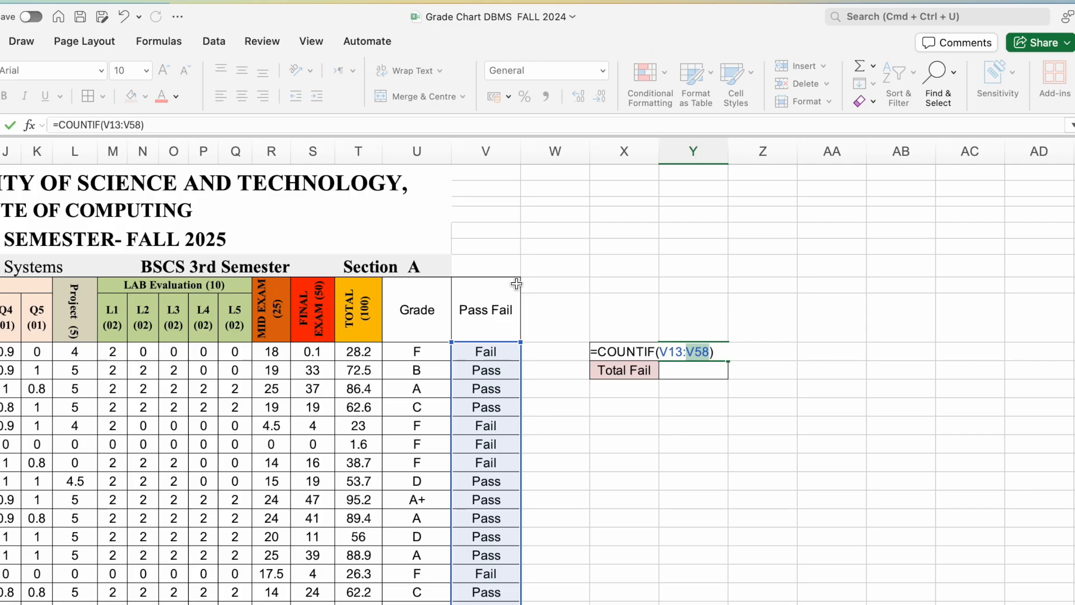
click(714, 351)
key(BackSpace)
text(,)
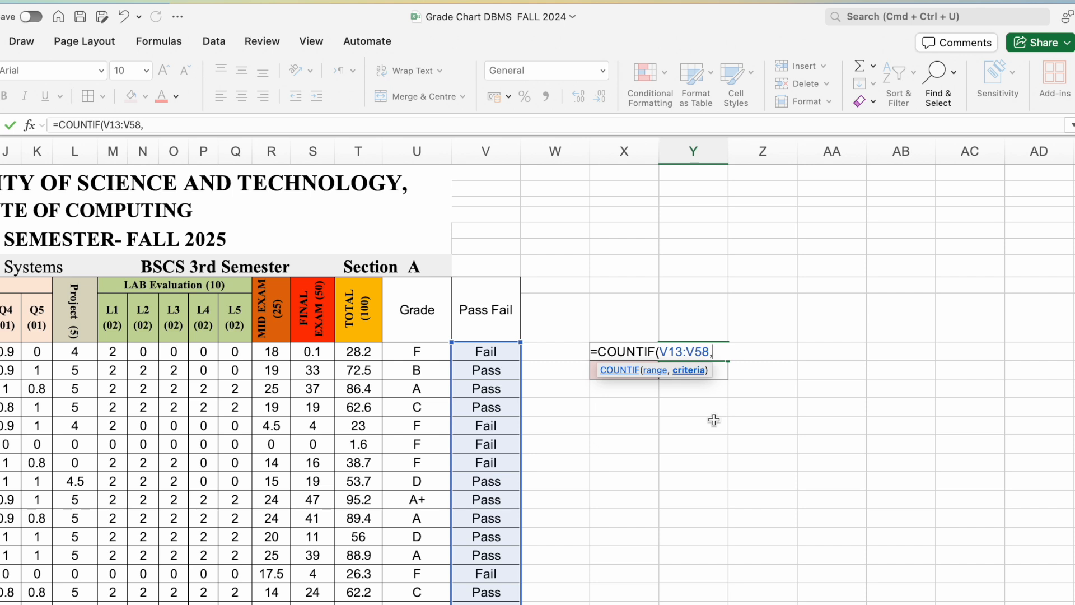
text("Fail"))
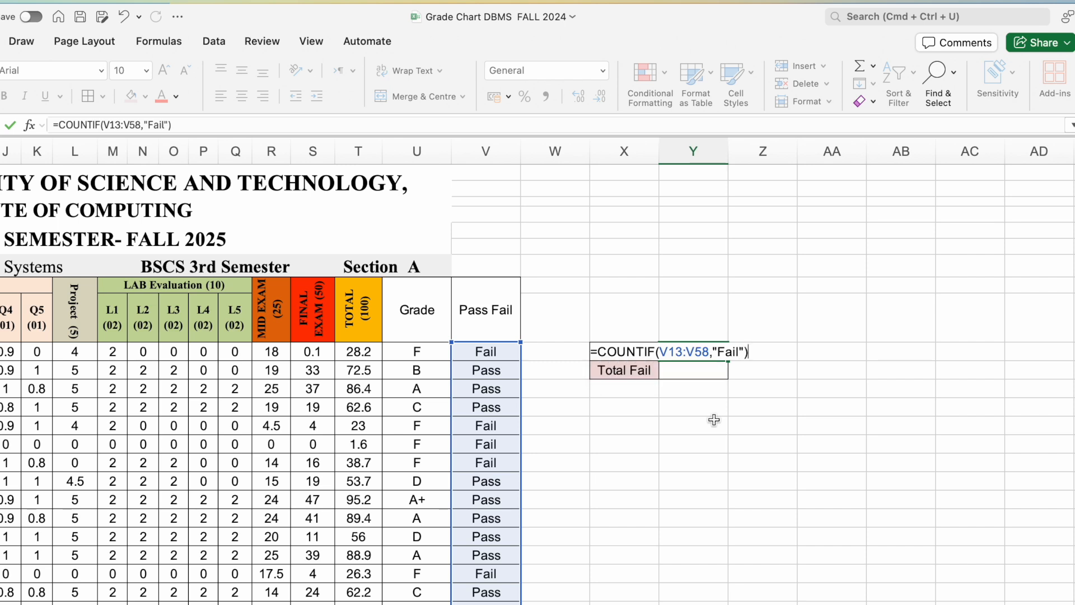
Replace the criterion in the Total Pass formula with "Pass", completing it as =COUNTIF(V13:V58,"Pass")
key(BackSpace)
key(BackSpace)
key(BackSpace)
key(BackSpace)
key(BackSpace)
key(BackSpace)
key(BackSpace)
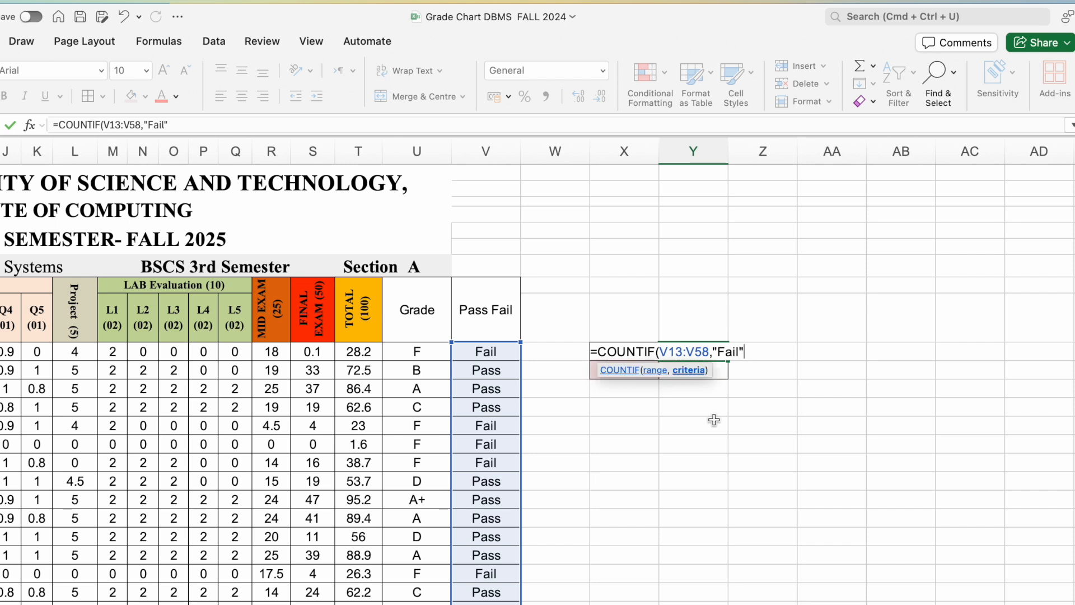
text("Pass"))
key(Return)
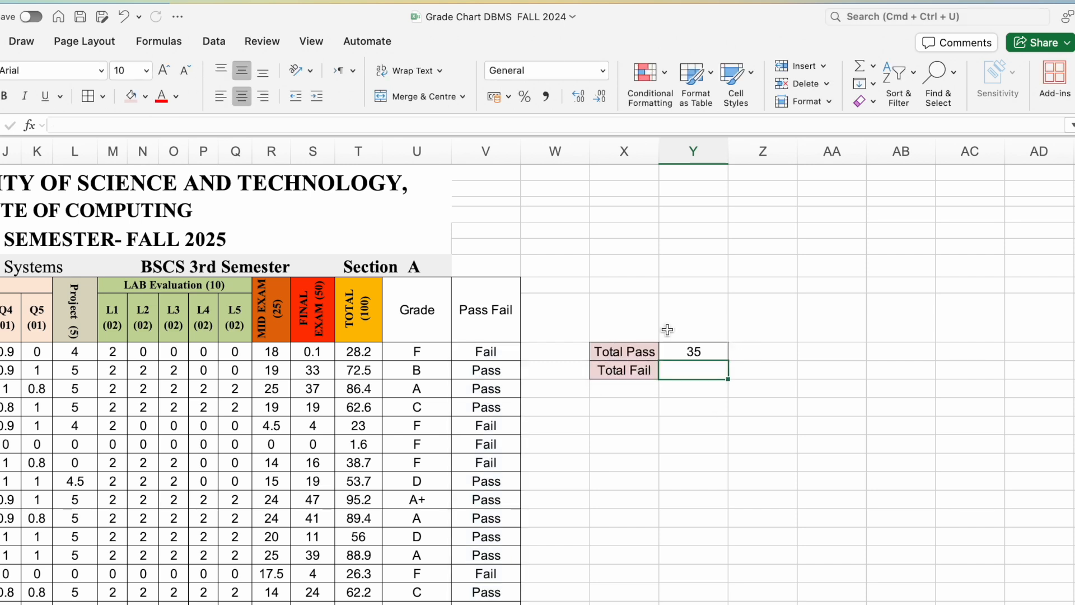
Enter the Total Fail formula in Y14 as =COUNTIF(V13:V58,"Fail")
click(687, 371)
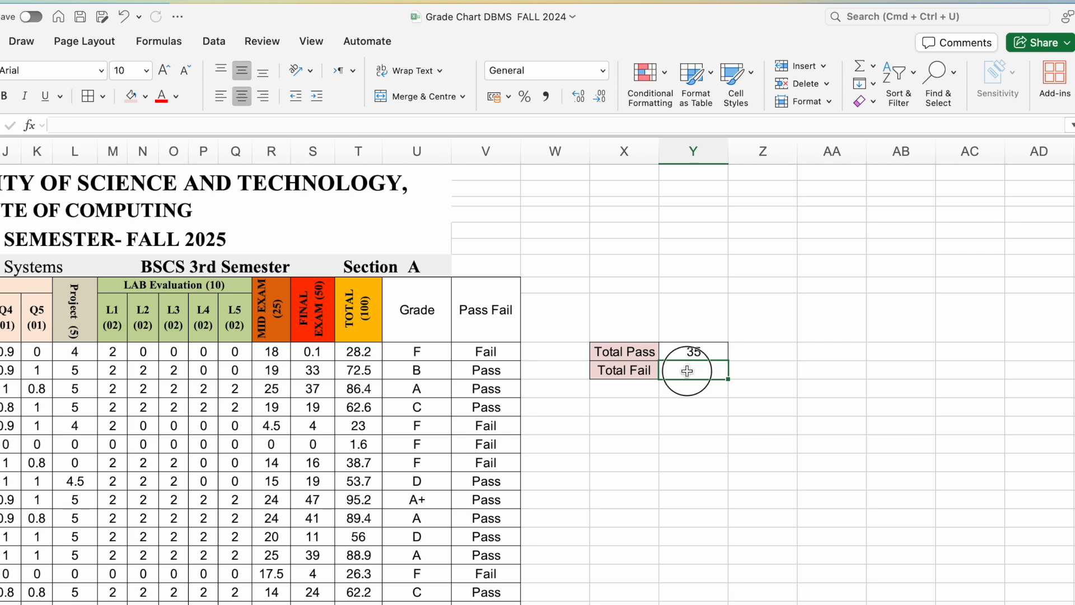
double_click(687, 371)
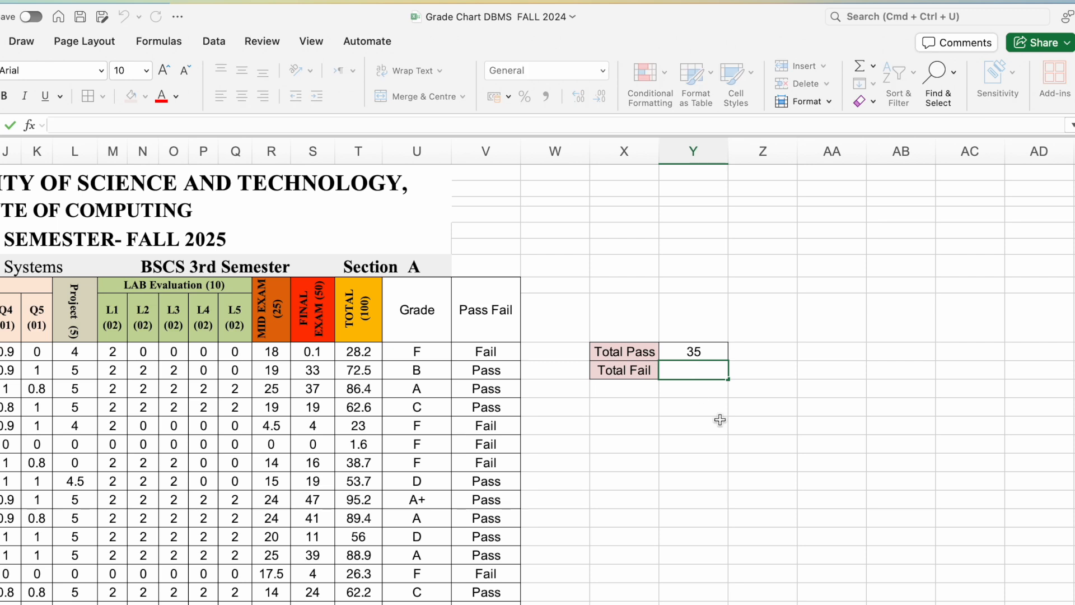
text(=)
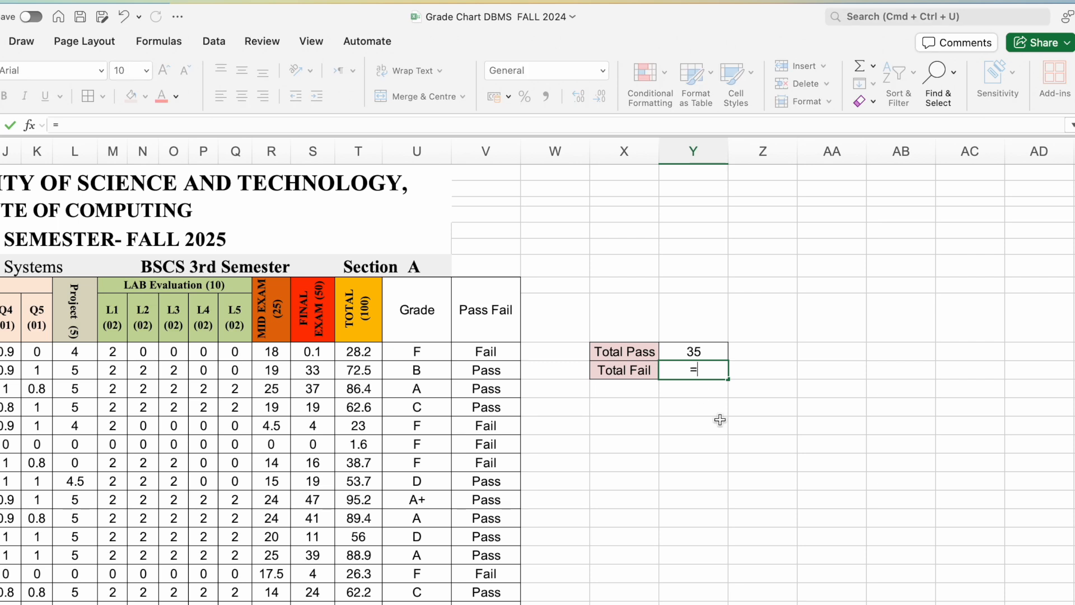
text(COINT)
key(BackSpace)
key(BackSpace)
key(BackSpace)
text(U)
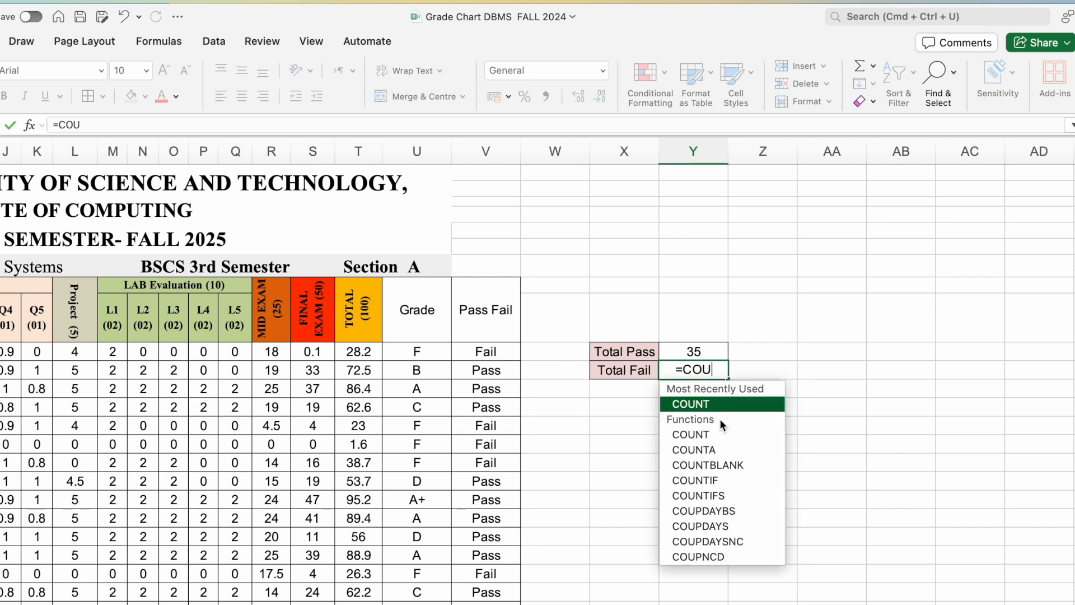
text(NTIF()
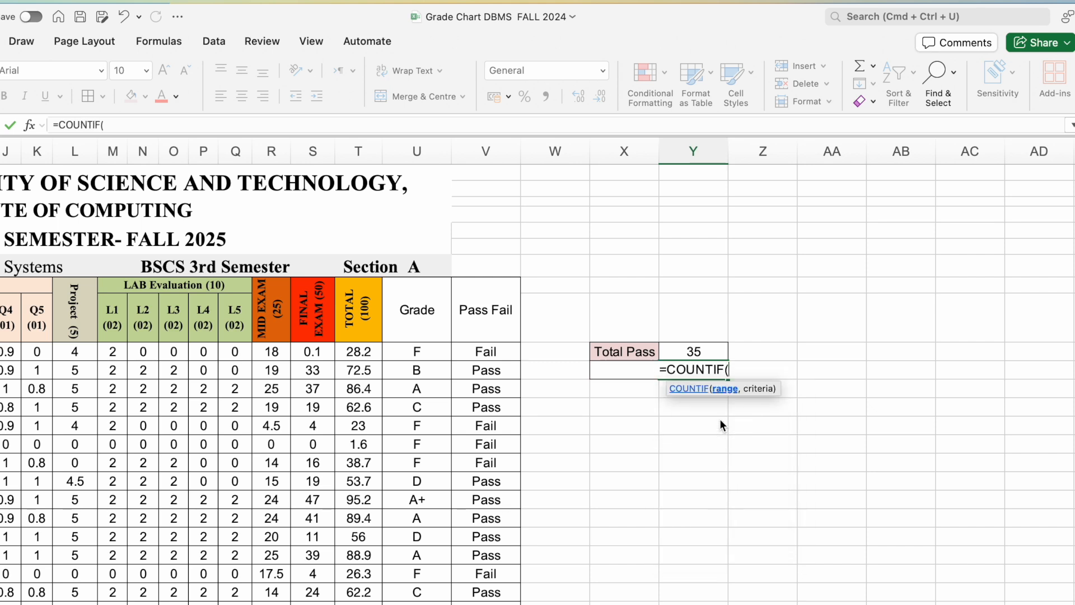
drag(494, 347, 488, 600)
scroll(646, 433, up, 10)
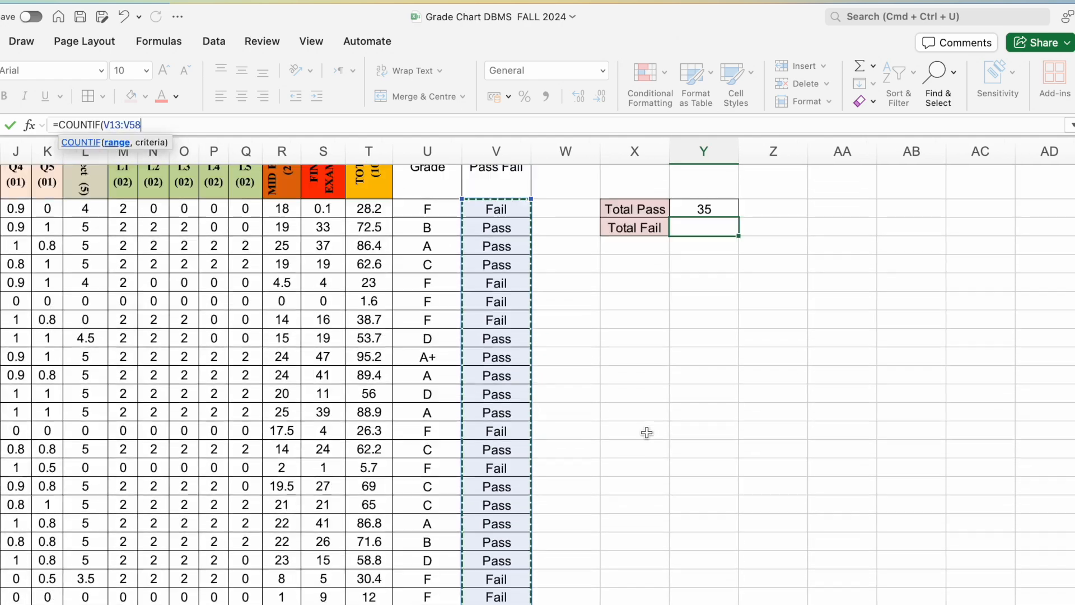
text(,"FAIL)
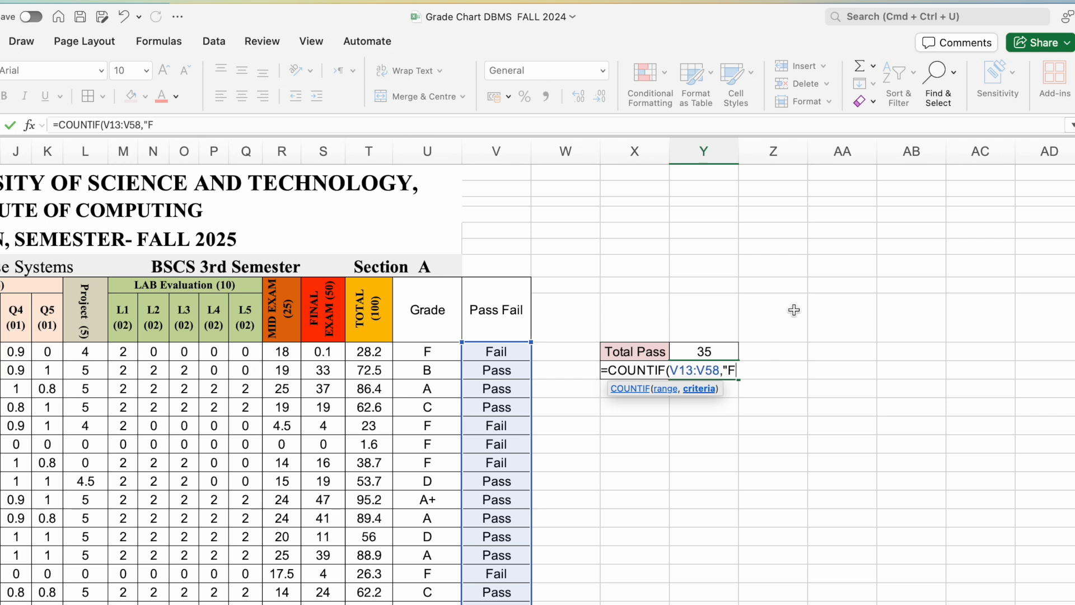
key(BackSpace)
key(BackSpace)
key(BackSpace)
text(ail"))
key(Return)
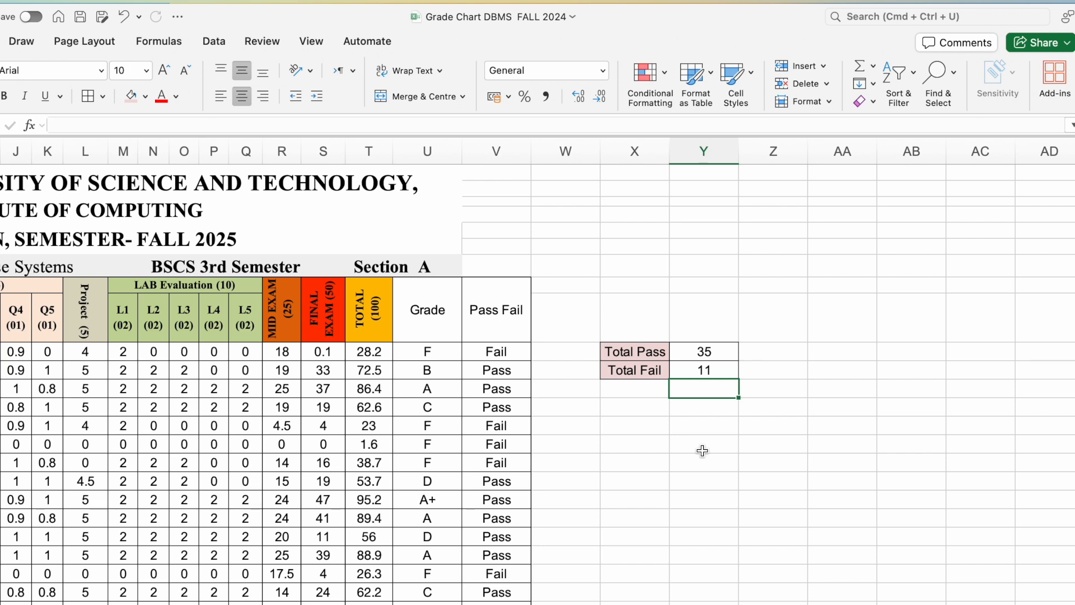
Label cell X16 as Max Marks and enter =MAX(T13:T58) beside it in Y16 for the highest total
click(649, 411)
text(Max Marks)
click(700, 411)
text(=MAC)
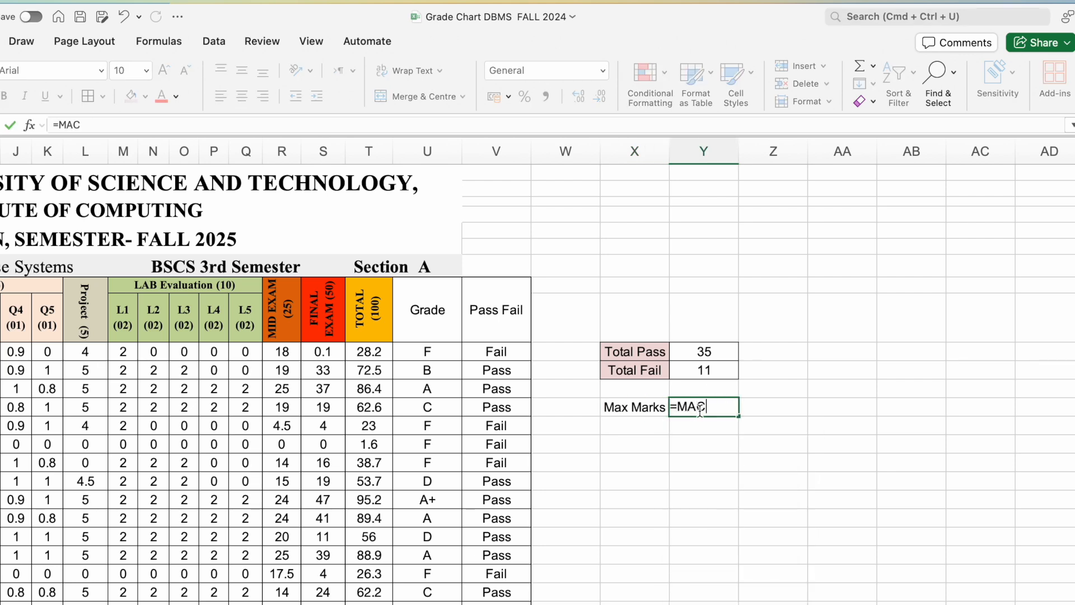
key(BackSpace)
text(X)
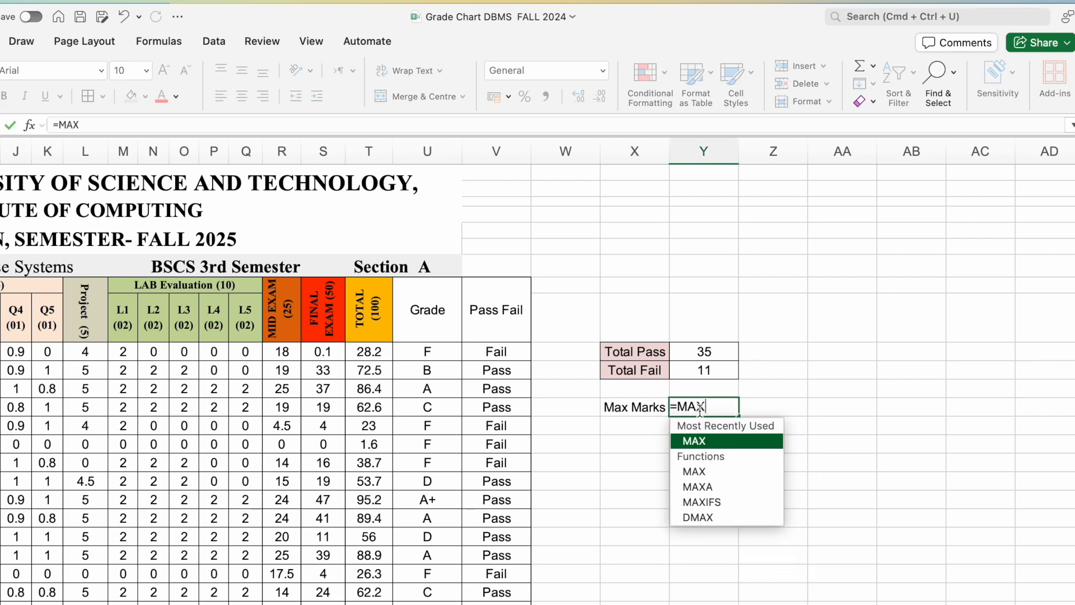
text(()
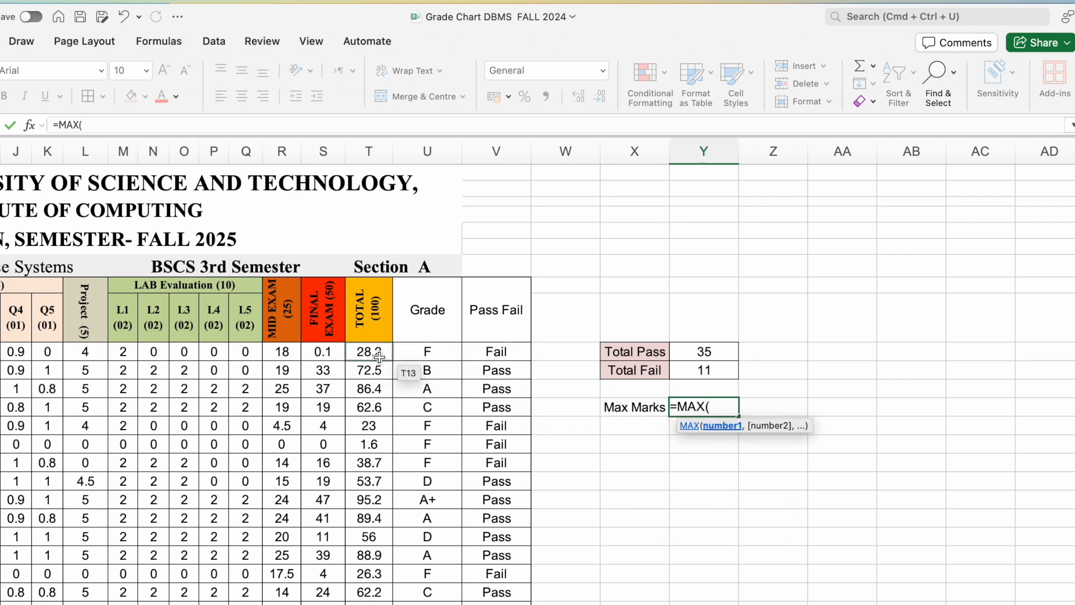
drag(380, 357, 377, 594)
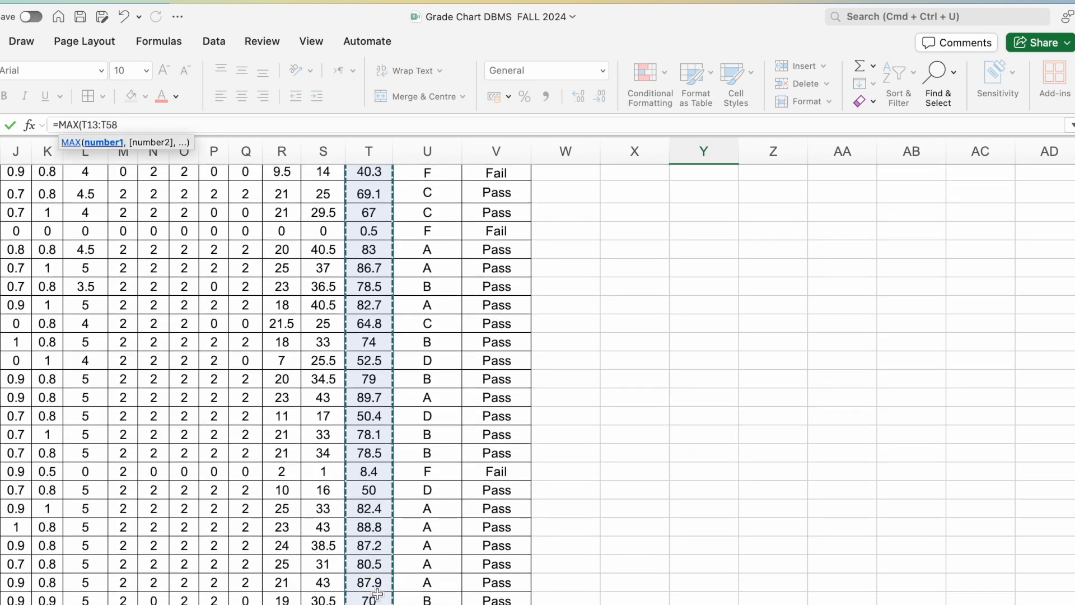
scroll(689, 343, up, 15)
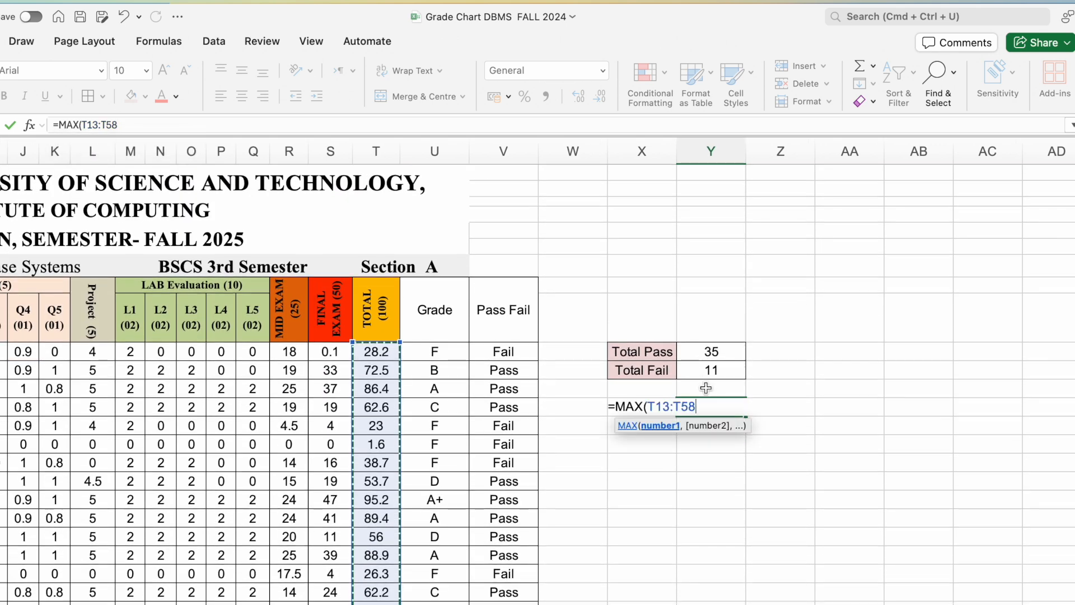
text())
key(Return)
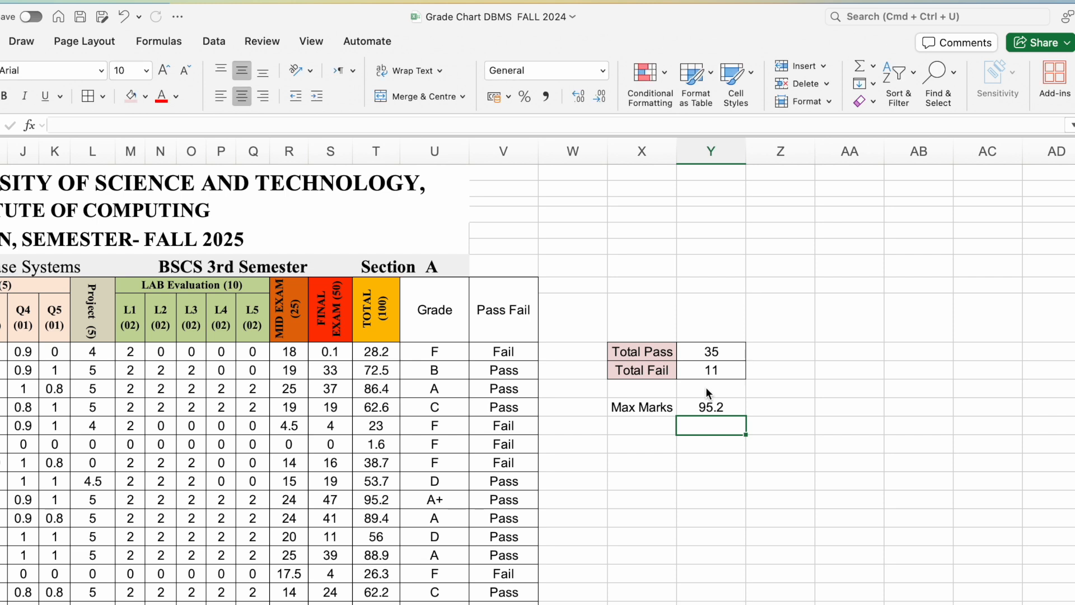
click(701, 408)
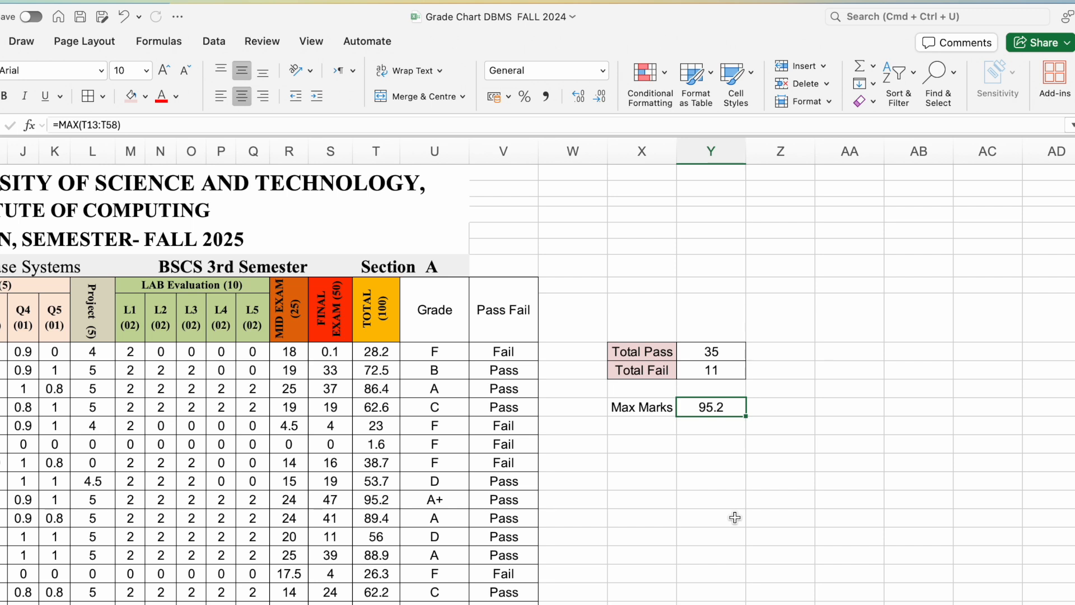
click(695, 429)
text(=MIN)
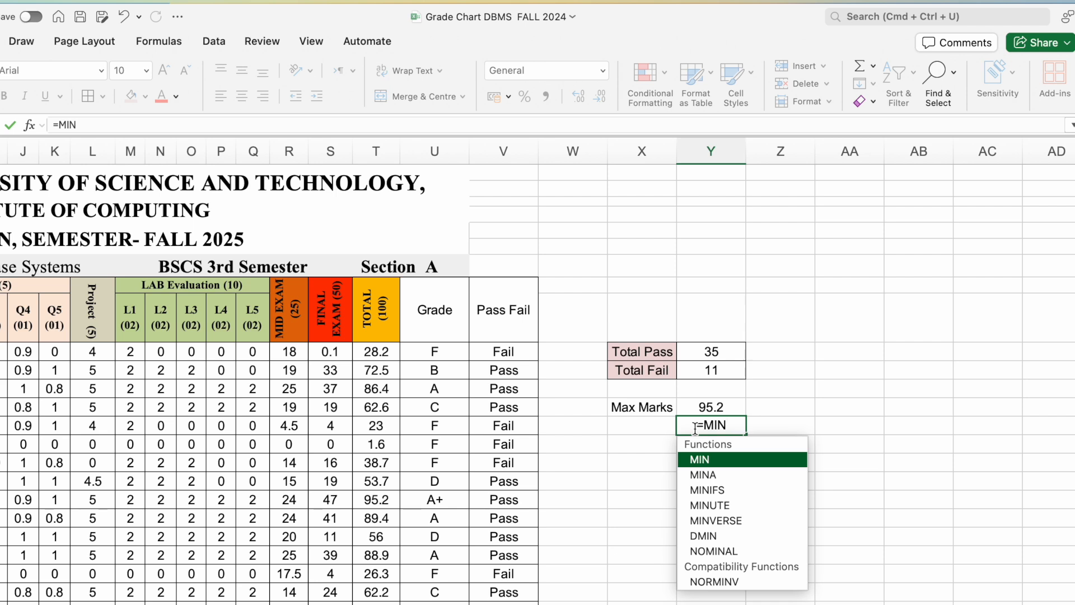
text(()
key(BackSpace)
key(BackSpace)
key(BackSpace)
key(BackSpace)
key(BackSpace)
click(782, 386)
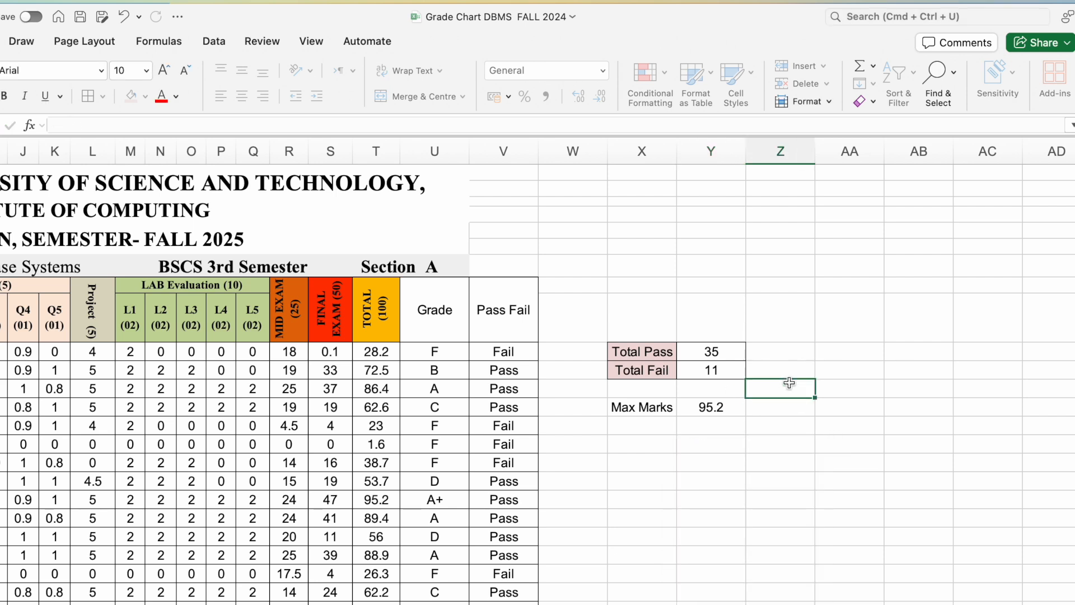